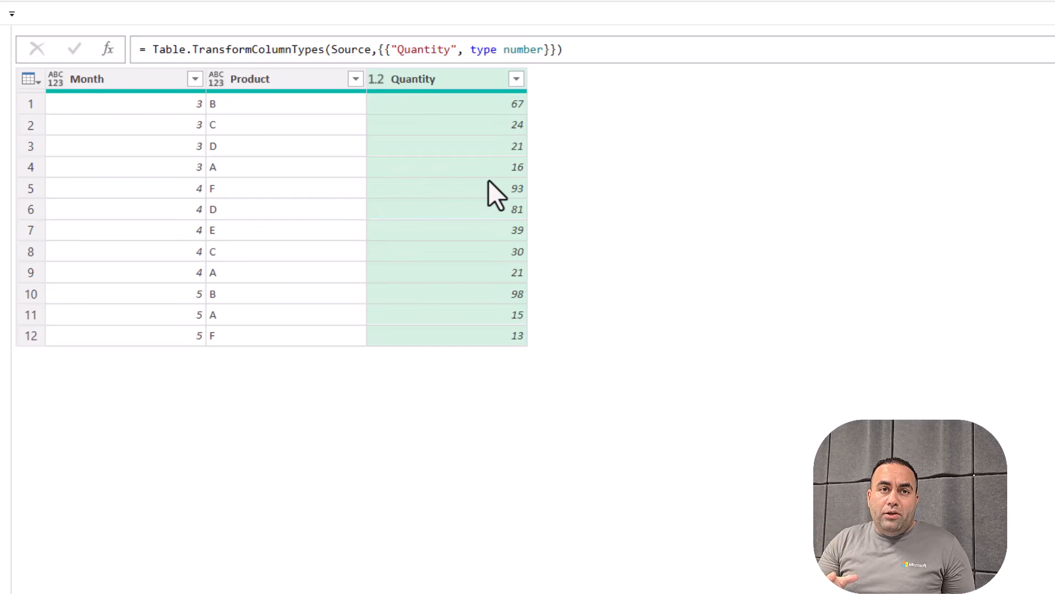
# Group the table by Month using the All Rows operation, creating a nested Count column
pyautogui.click(106, 77)
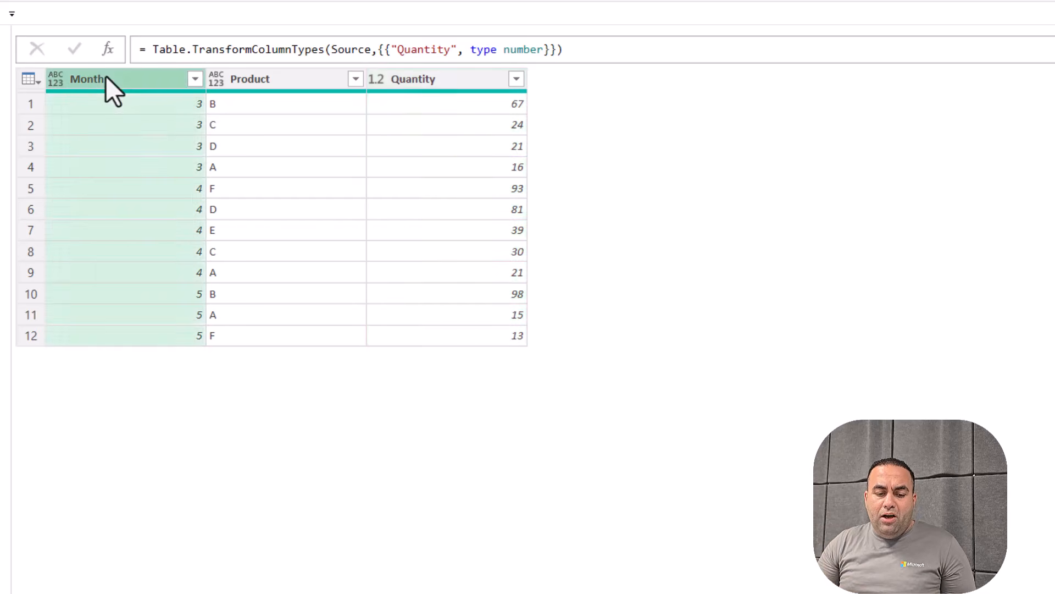
pyautogui.rightClick(106, 77)
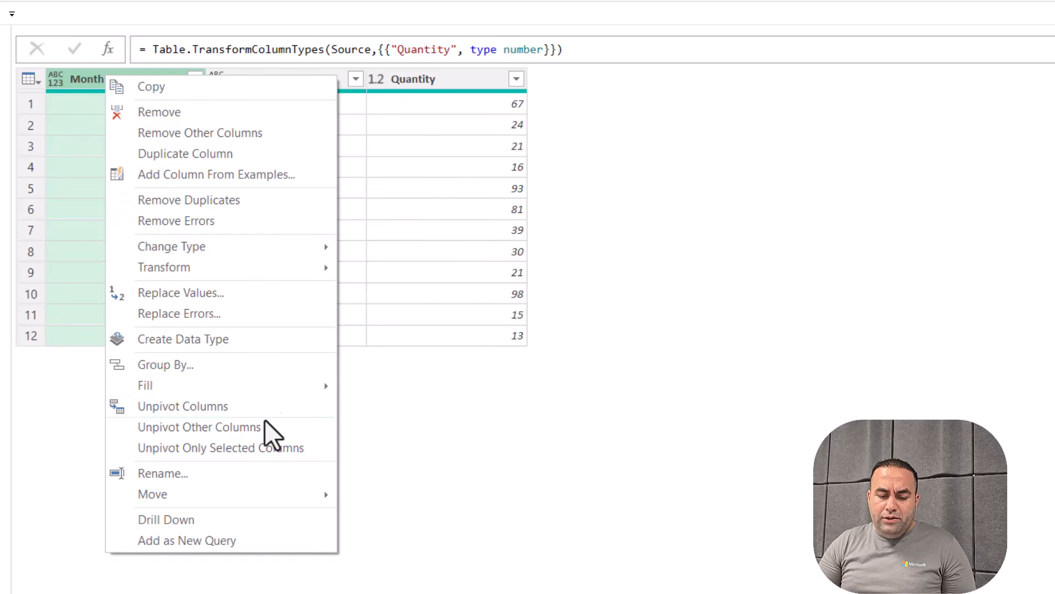
pyautogui.click(207, 360)
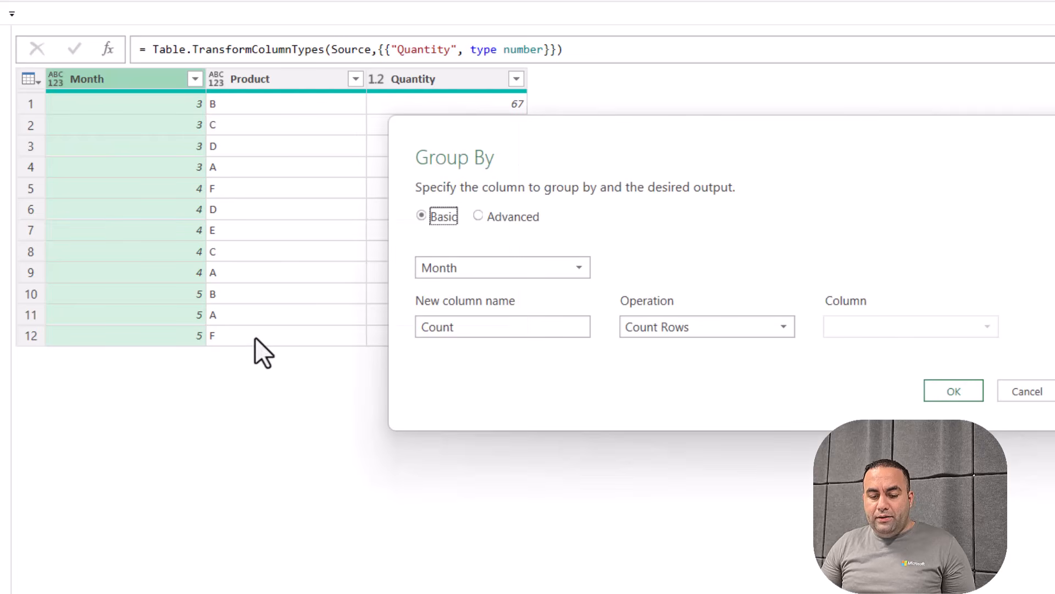
pyautogui.click(671, 335)
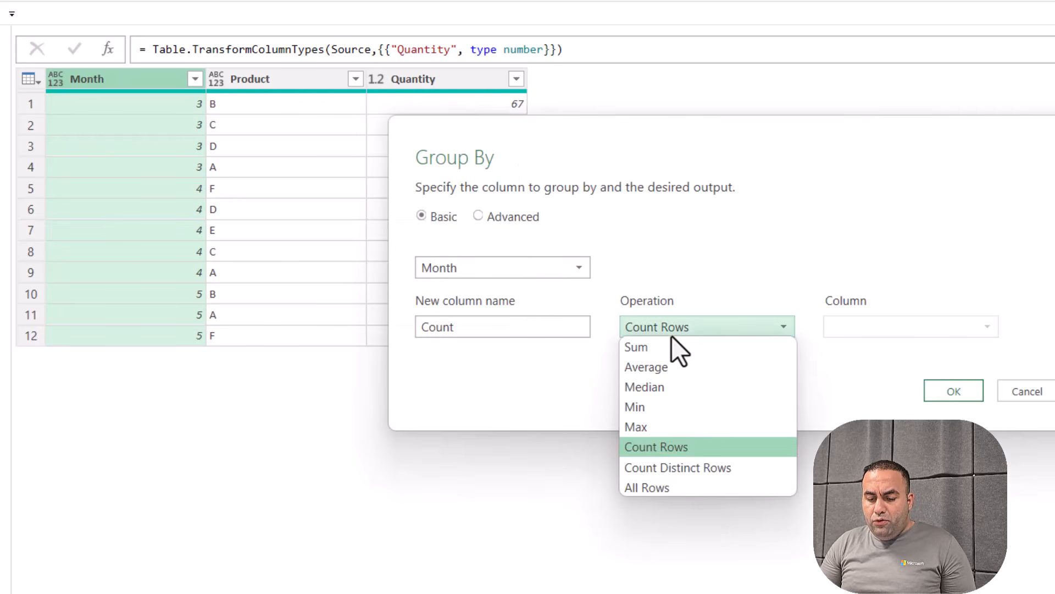
pyautogui.click(671, 489)
pyautogui.click(958, 391)
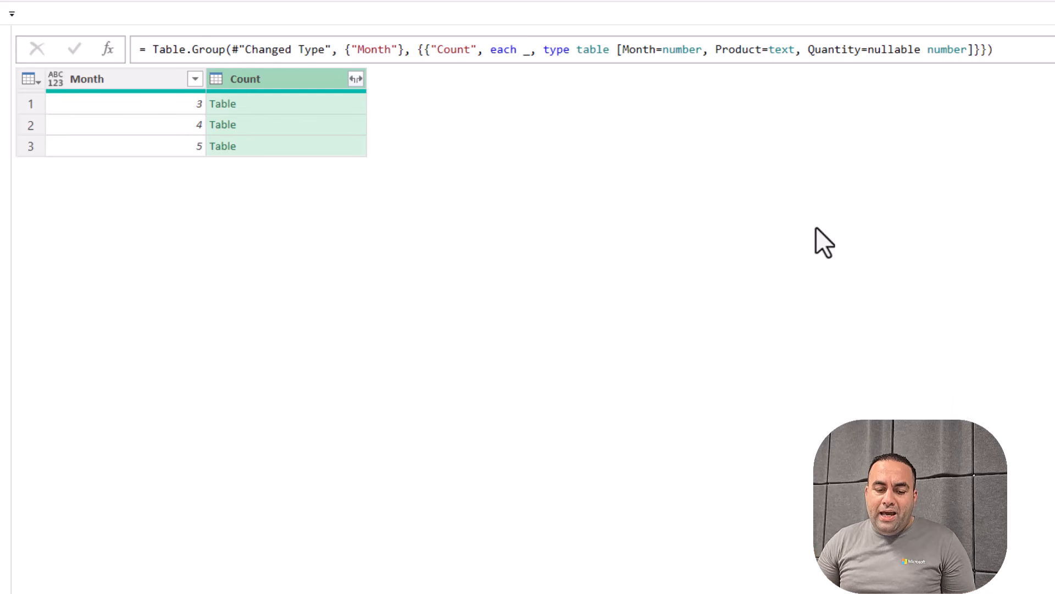
# Enlarge month 3's nested table preview (B, C, D, A) and start editing the grouping formula
pyautogui.click(287, 104)
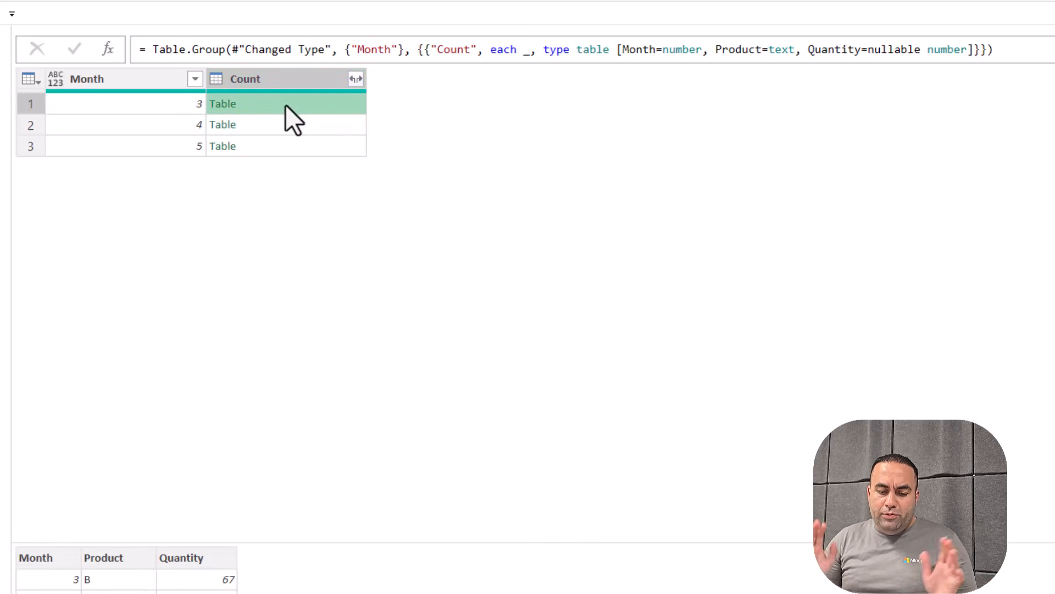
pyautogui.moveTo(266, 541); pyautogui.dragTo(303, 216)
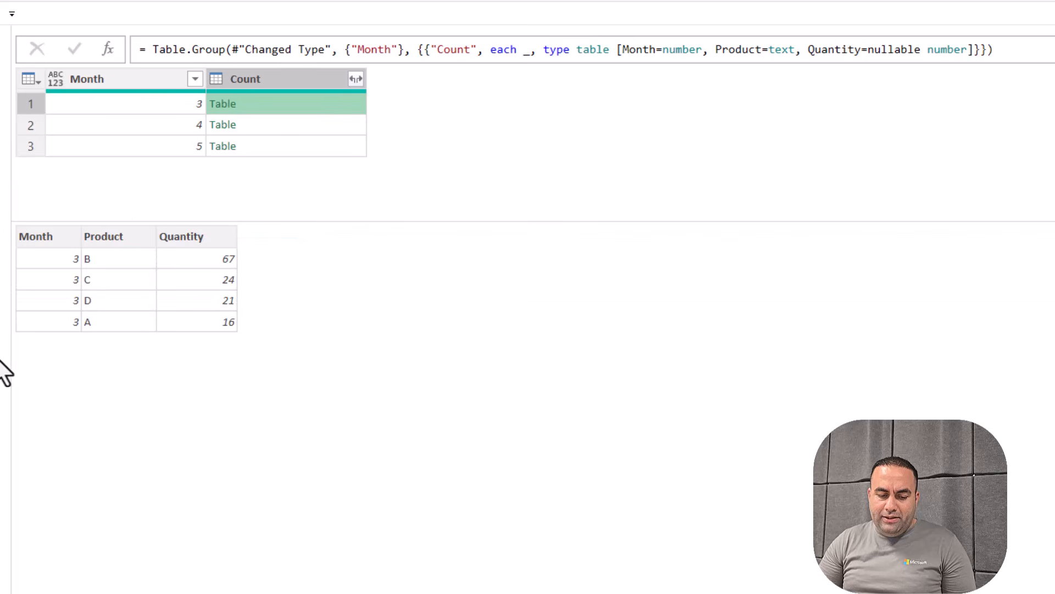
pyautogui.click(509, 52)
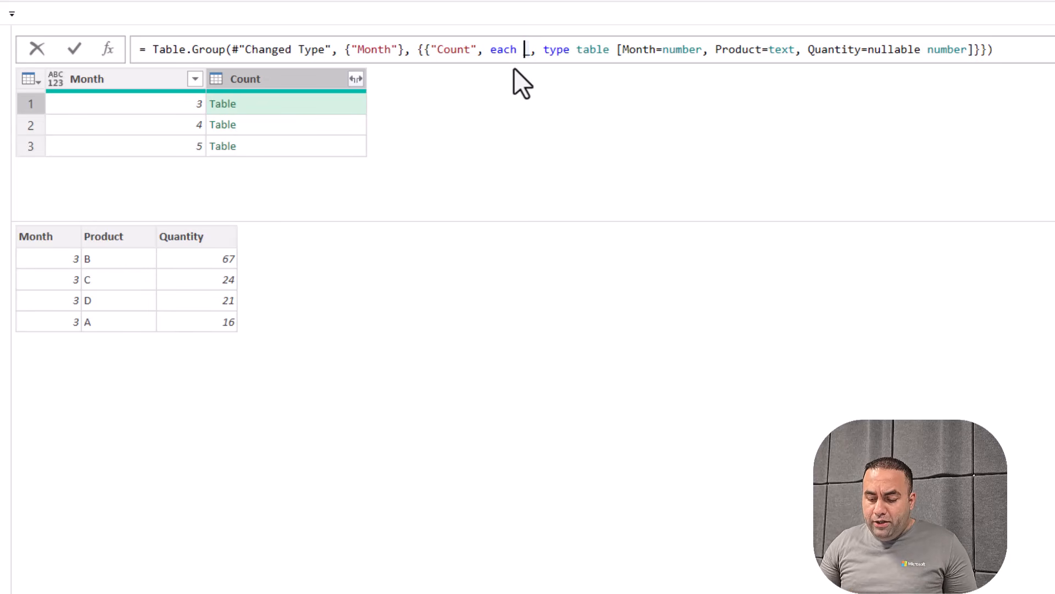
# Change the grouping's each _ to Table.MaxN(_,"Quantity",2), leaving B (67) and C (24) for month 3
pyautogui.write(')')
pyautogui.press('Left')
pyautogui.write('(')
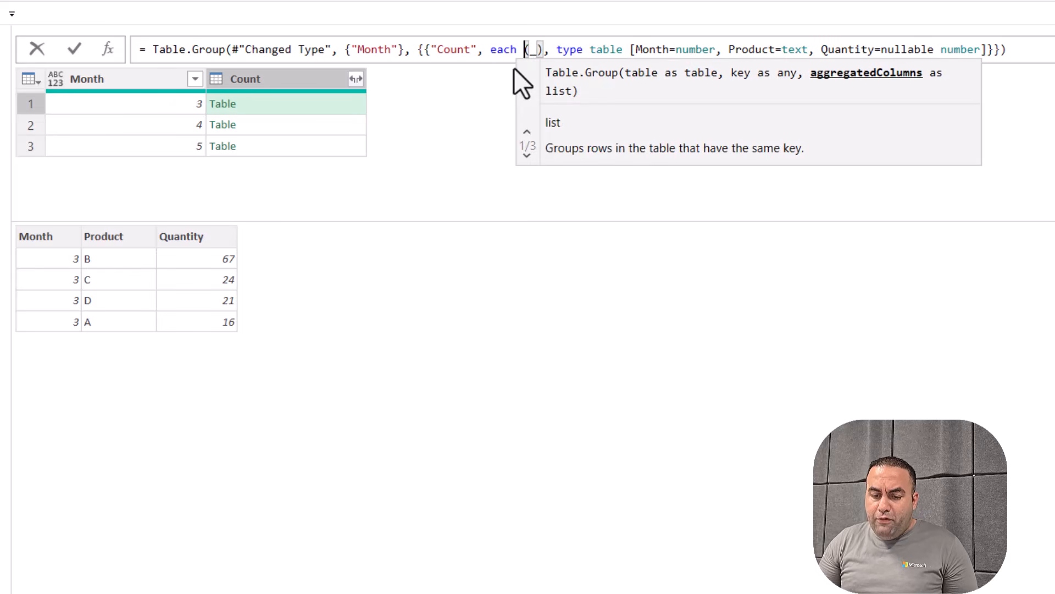
pyautogui.press('Left')
pyautogui.write('tablemax')
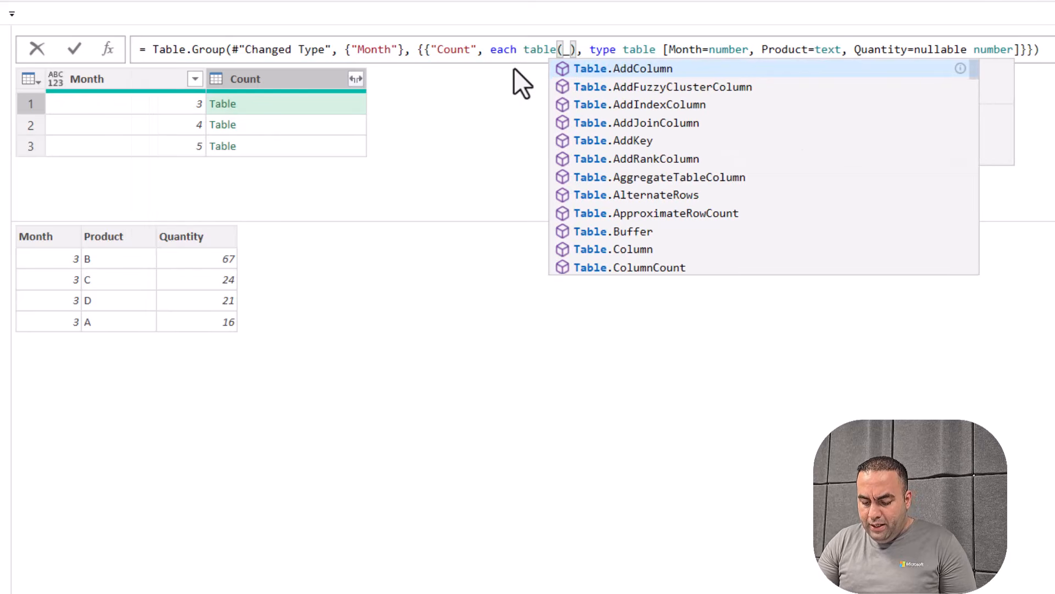
pyautogui.press('Tab')
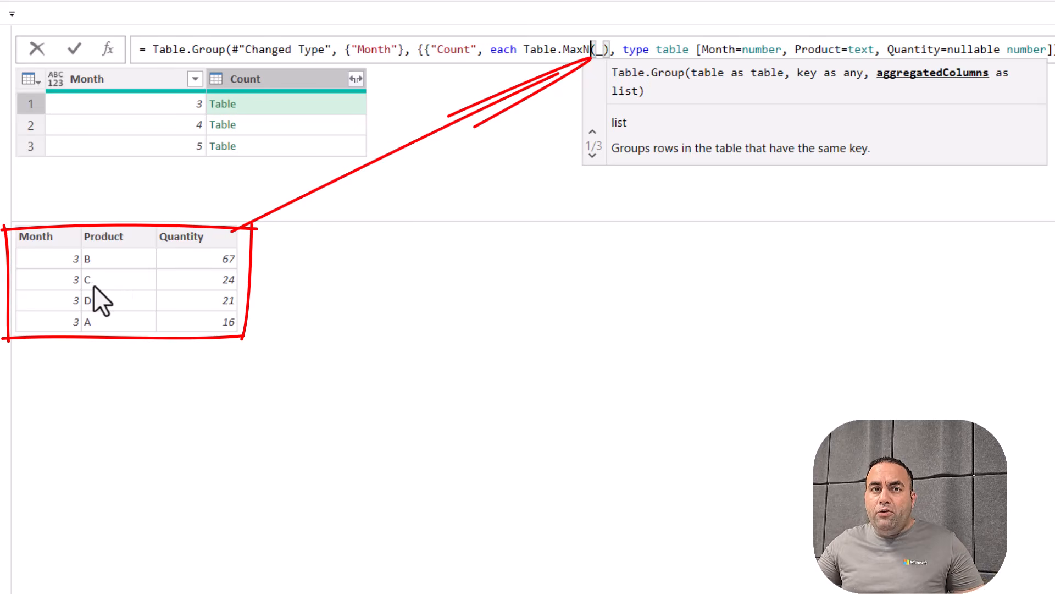
pyautogui.press('Right')
pyautogui.press('Right')
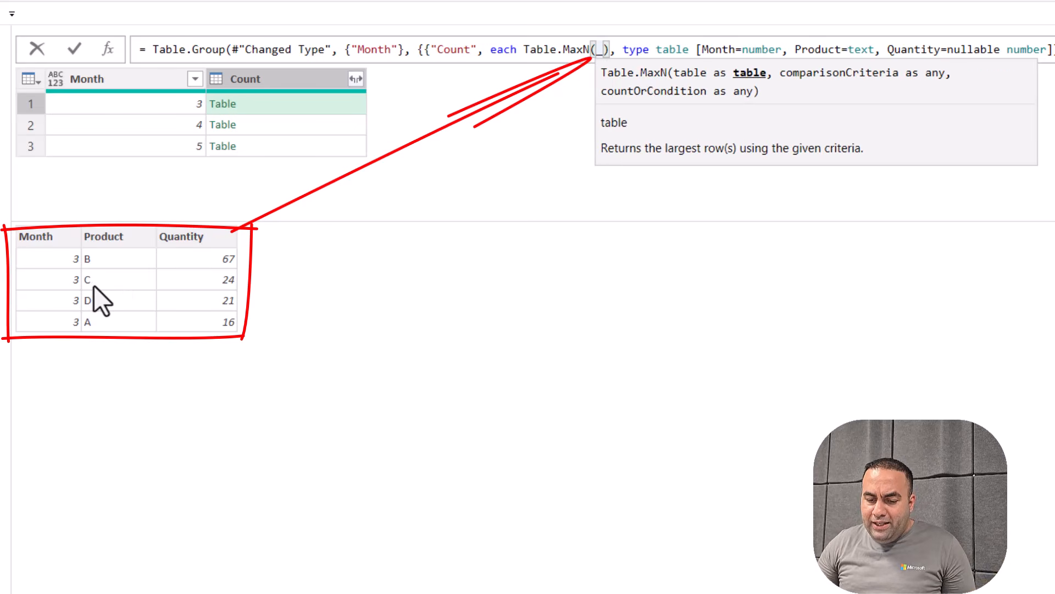
pyautogui.write(',')
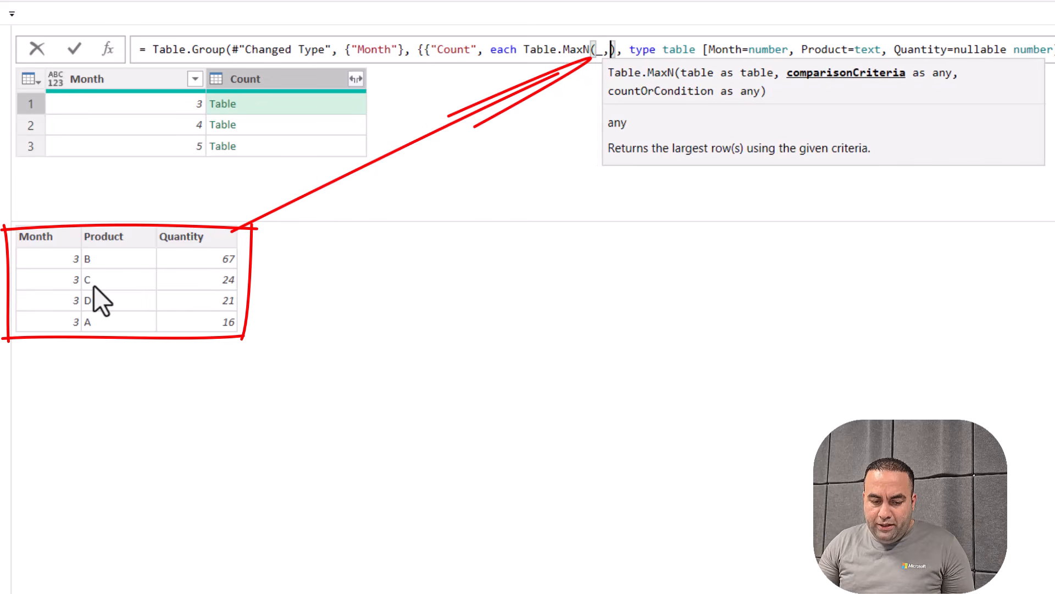
pyautogui.write('"Quan')
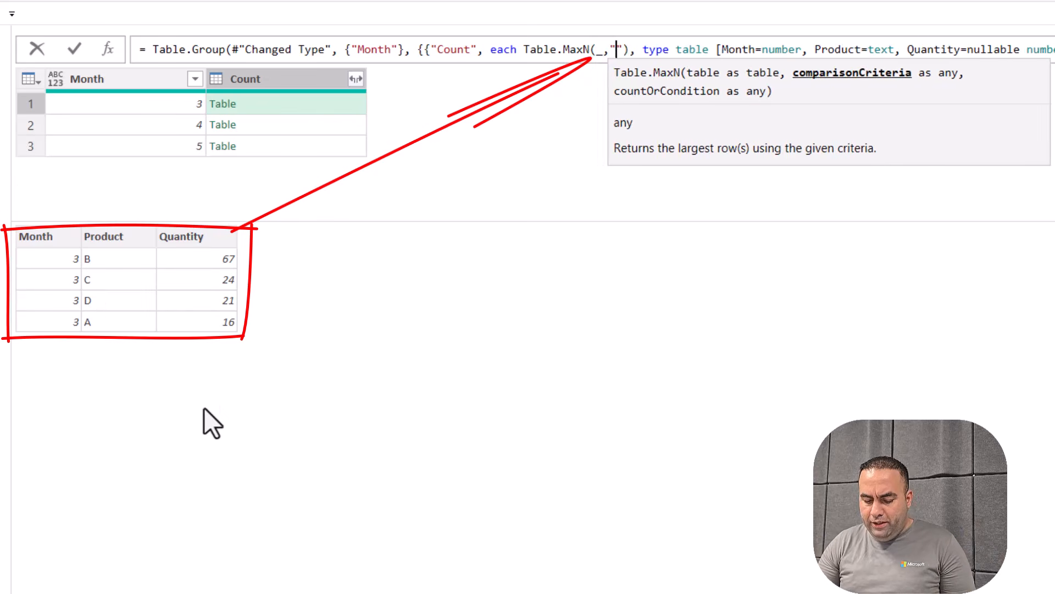
pyautogui.write('tity"')
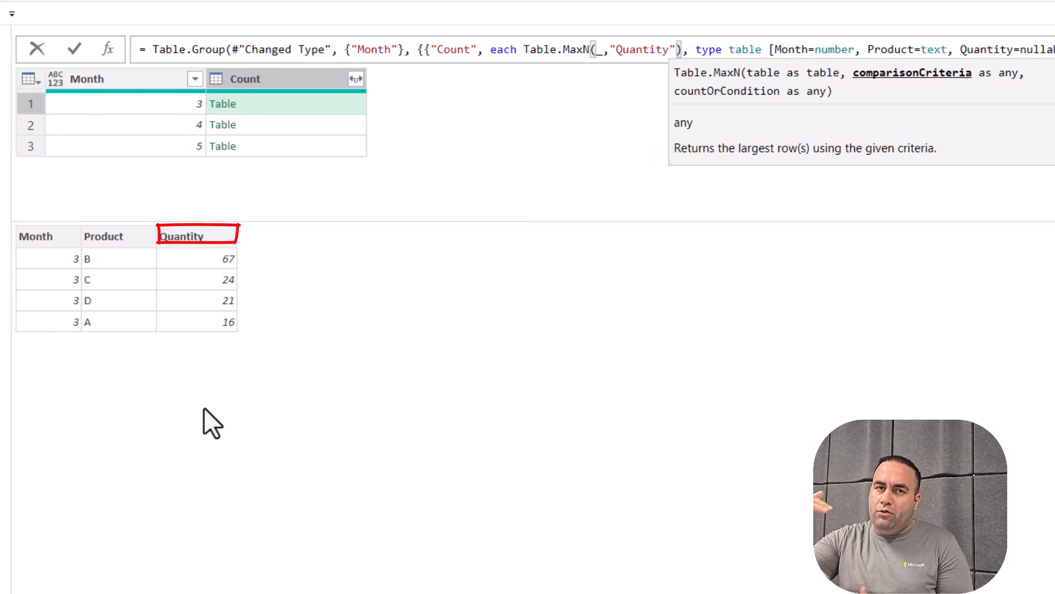
pyautogui.write(',')
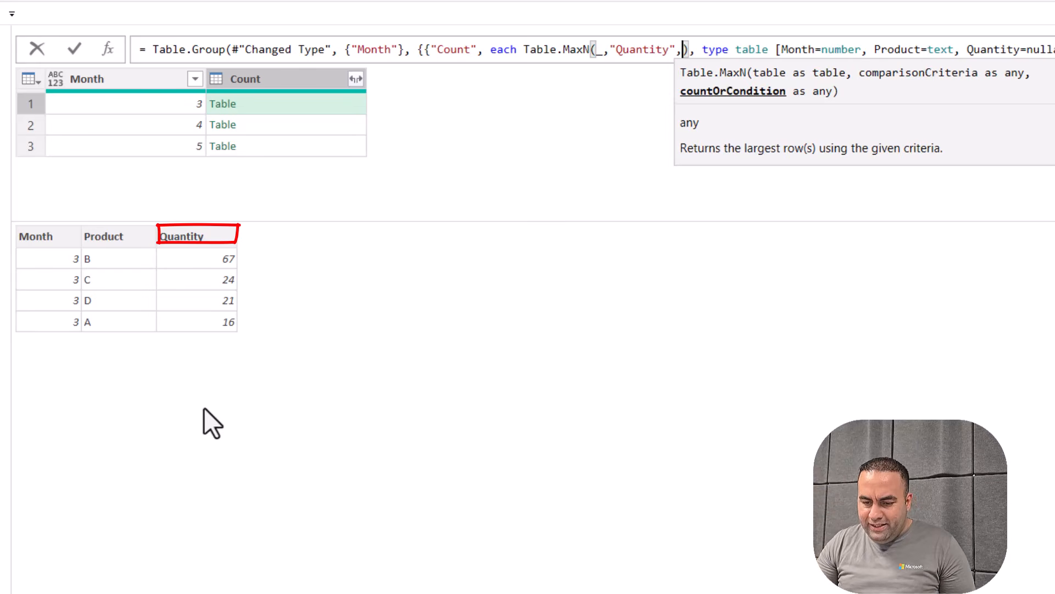
pyautogui.write('2')
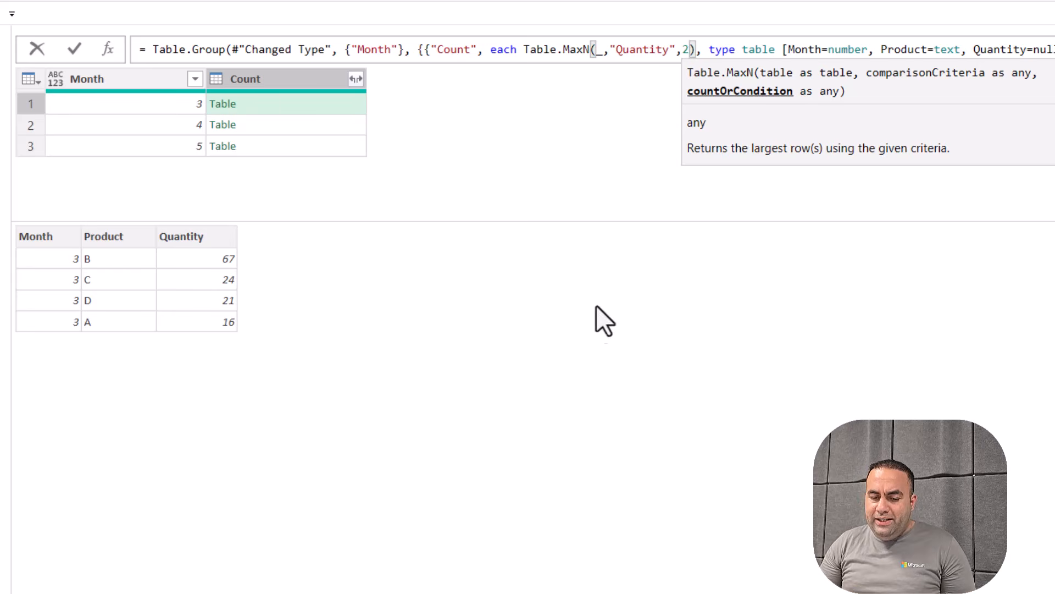
pyautogui.press('Return')
pyautogui.click(266, 103)
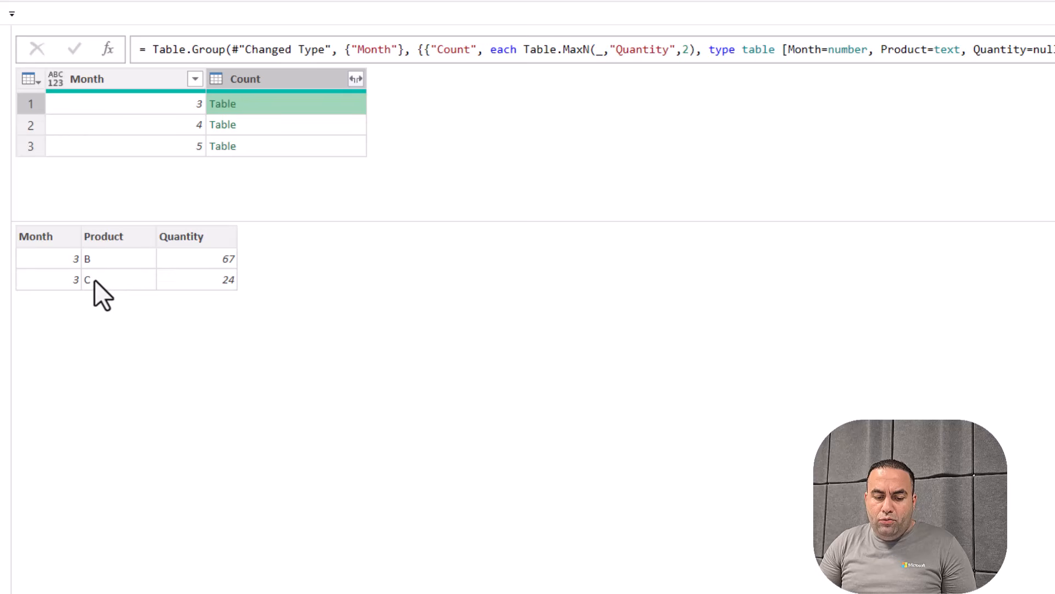
# After checking months 4 and 5, revert the grouping formula from Table.MaxN back to each _
pyautogui.click(276, 129)
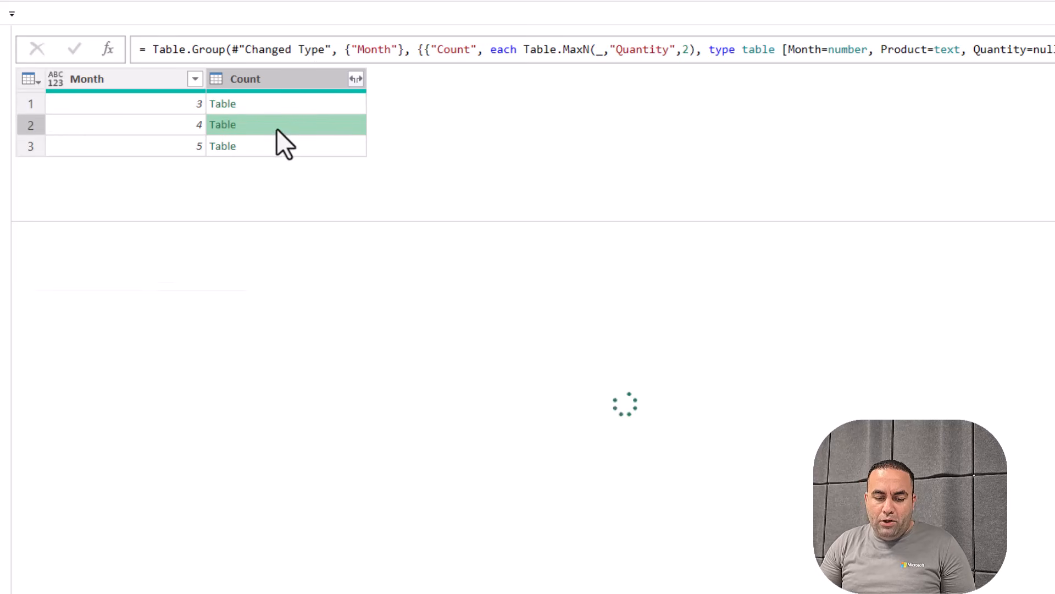
pyautogui.click(272, 146)
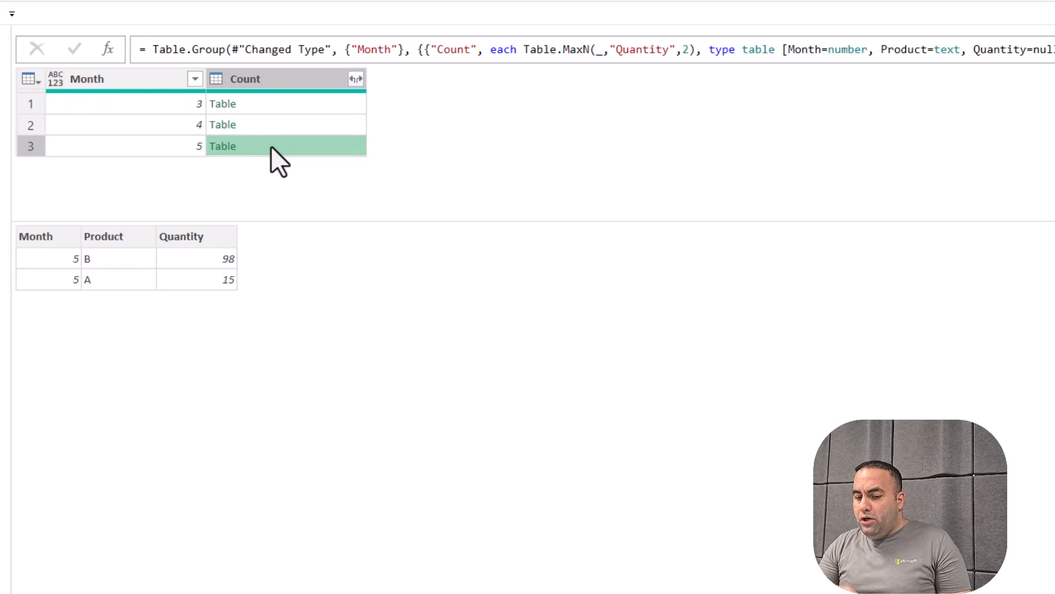
pyautogui.click(521, 51)
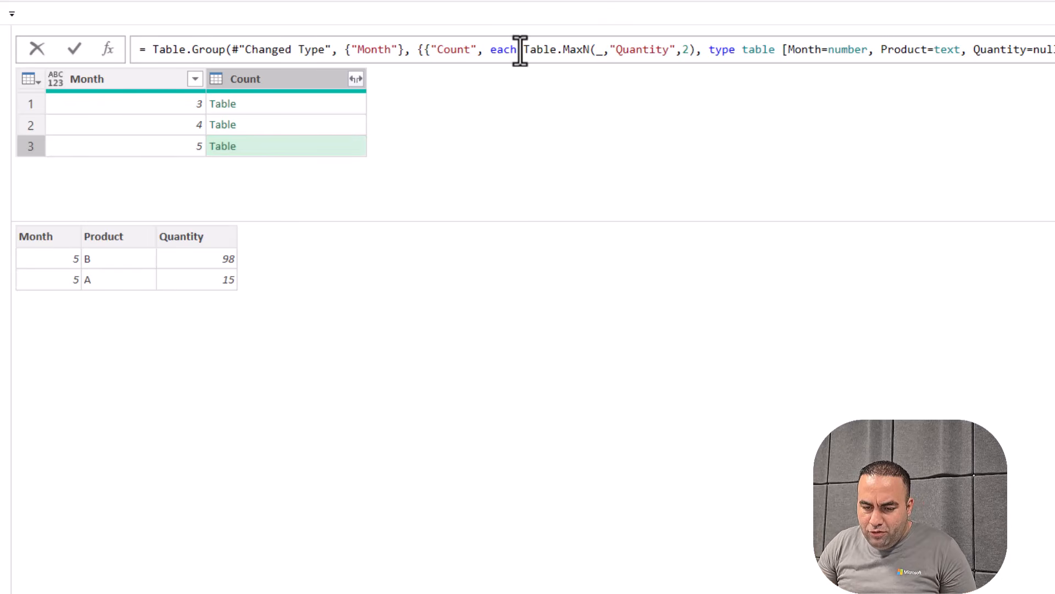
pyautogui.moveTo(524, 50); pyautogui.dragTo(594, 49)
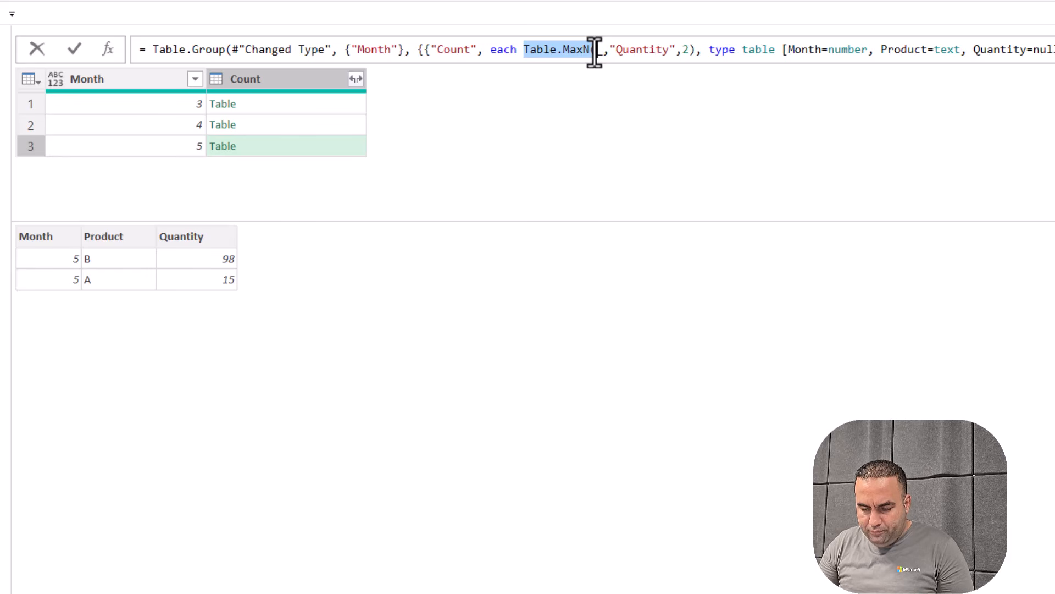
pyautogui.write('_')
pyautogui.hotkey('ctrl', 'shift', 'Right')
pyautogui.hotkey('shift', 'Right')
pyautogui.hotkey('shift', 'Right')
pyautogui.hotkey('shift', 'Right')
pyautogui.hotkey('shift', 'Right')
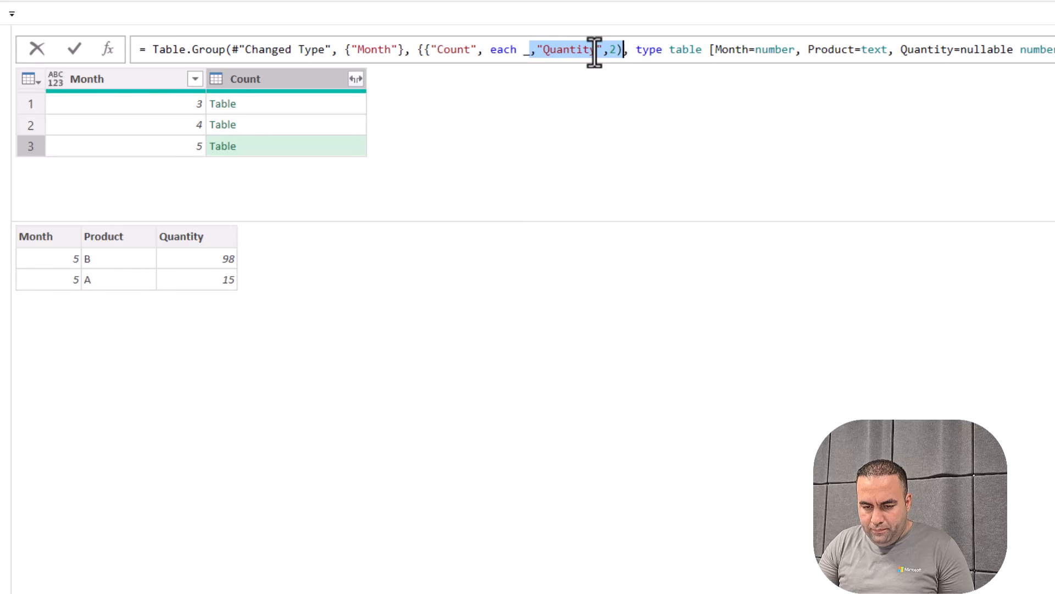
pyautogui.press('Delete')
# Rename the nested column from Count to "All Rows" in the formula and commit it
pyautogui.doubleClick(454, 55)
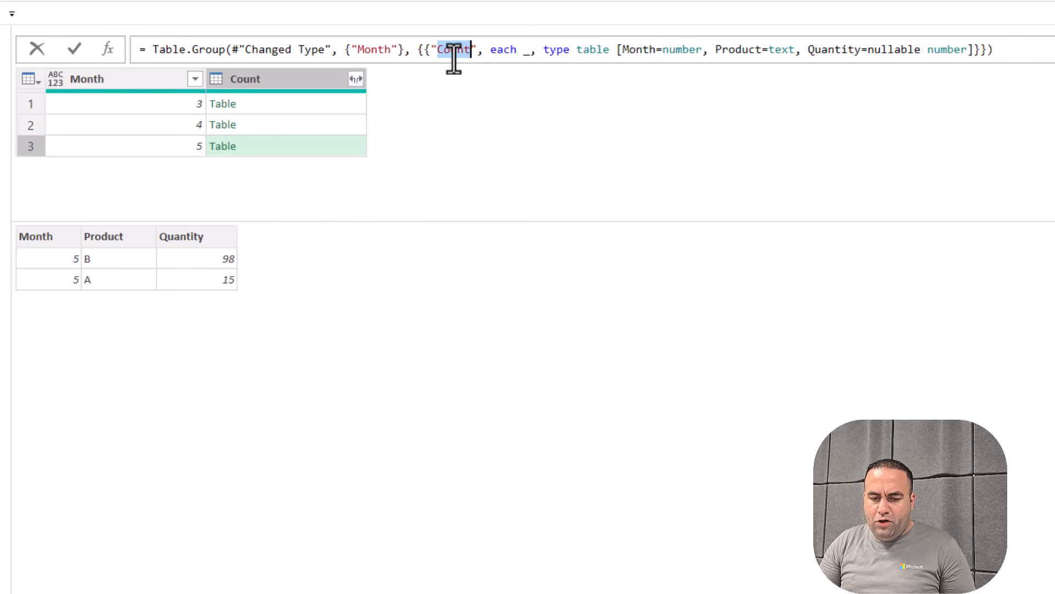
pyautogui.write('AllR')
pyautogui.write(' Rows')
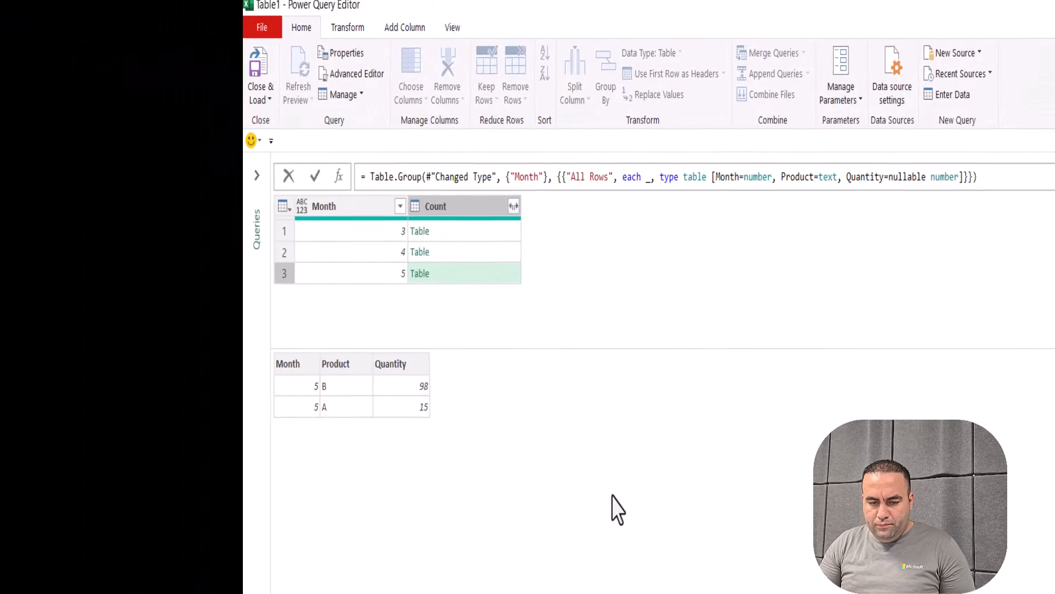
pyautogui.press('Return')
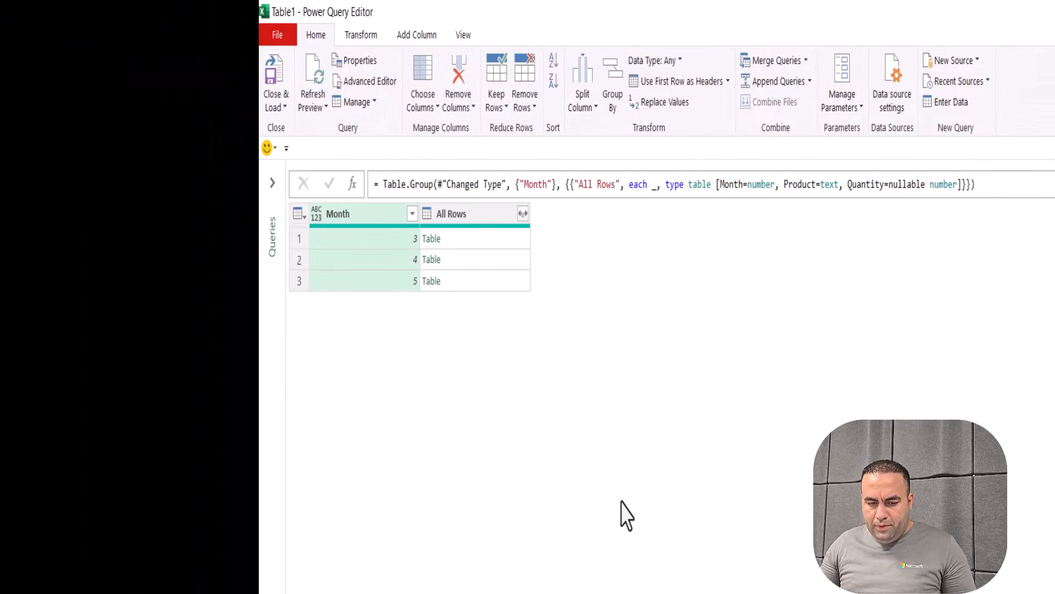
# Enter the custom column formula Table.MaxN([All Rows],"Quantity",2)
pyautogui.click(481, 237)
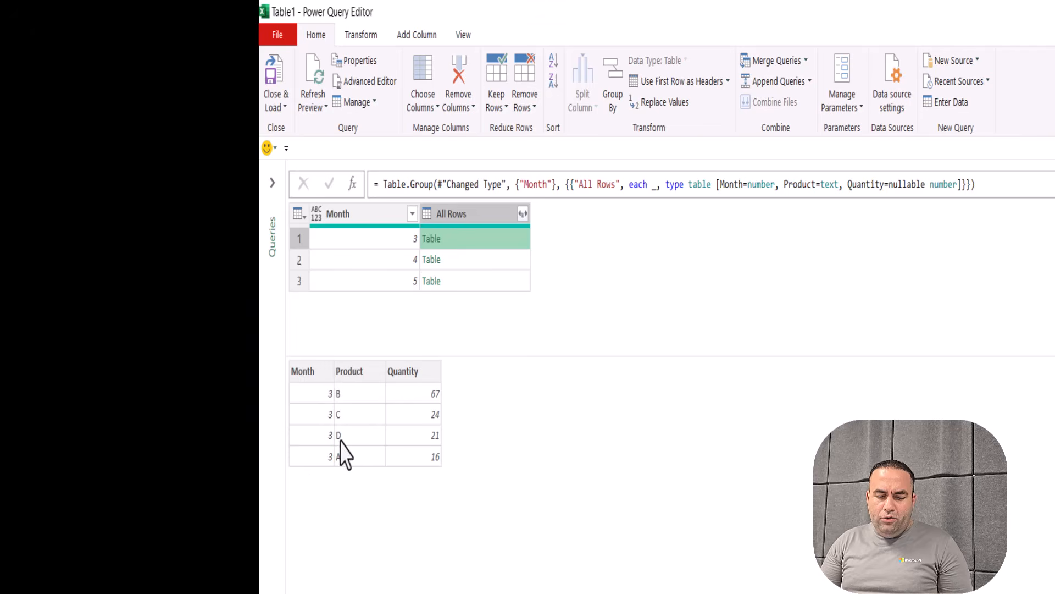
pyautogui.click(408, 34)
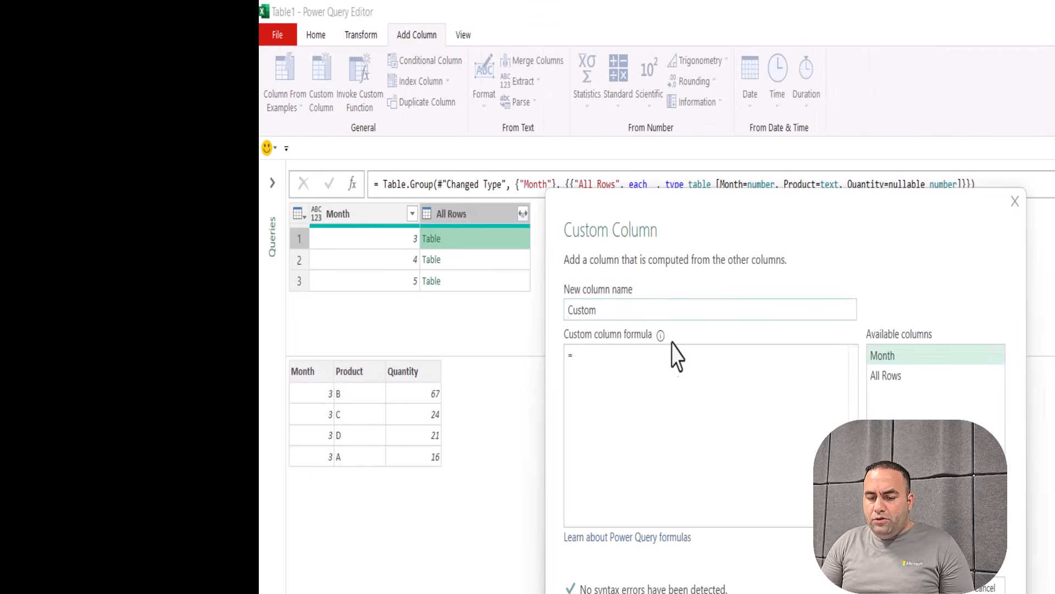
pyautogui.write('Table.MaxN(')
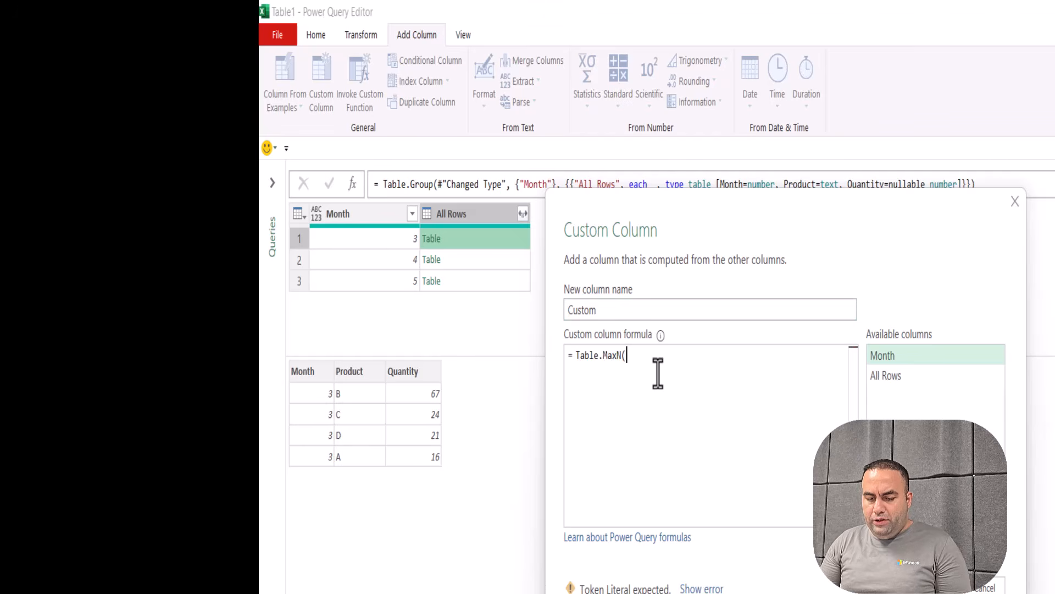
pyautogui.doubleClick(885, 376)
pyautogui.write(',')
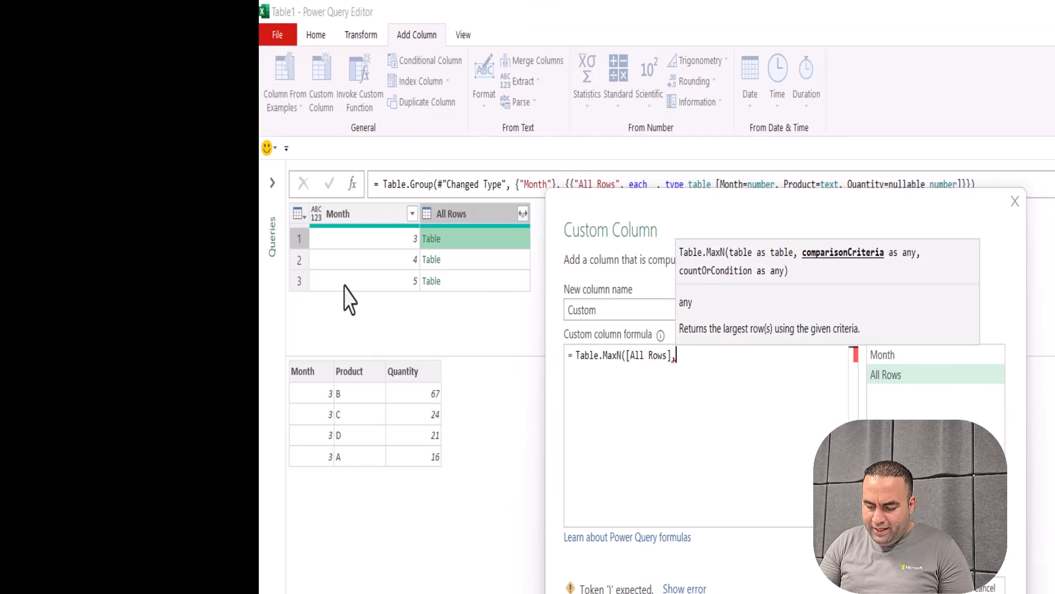
pyautogui.write('"Quantity"')
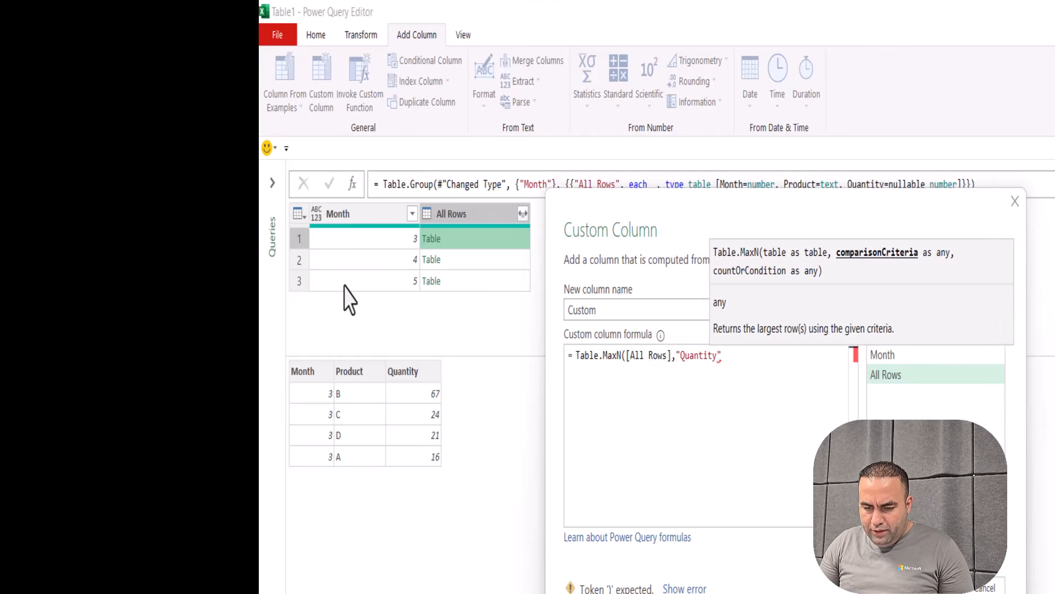
pyautogui.write(',2)')
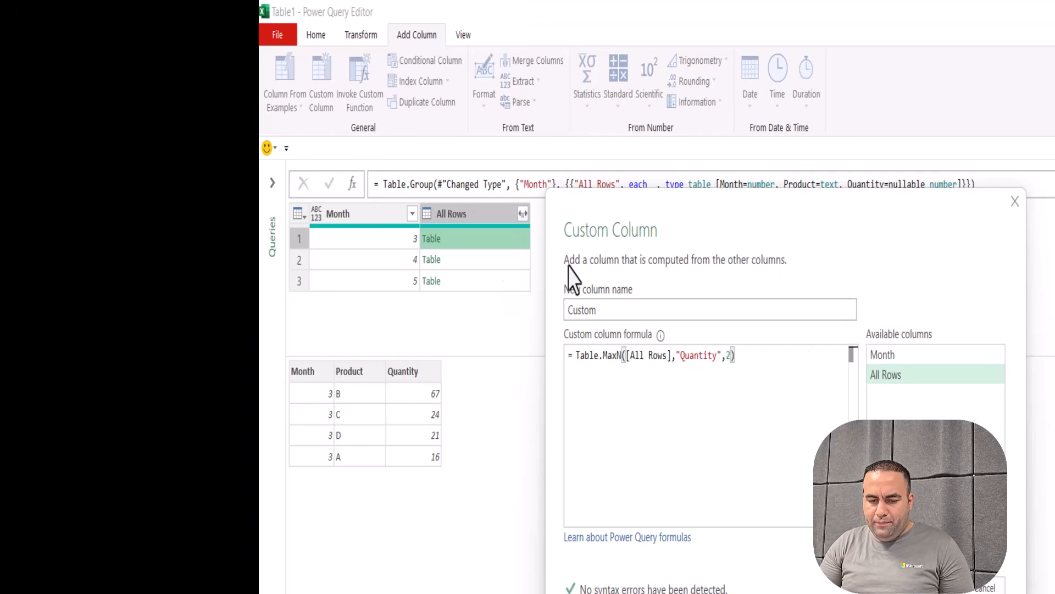
# Name the new column "Top 2 product" and confirm it
pyautogui.doubleClick(595, 308)
pyautogui.write('Top 2 rows')
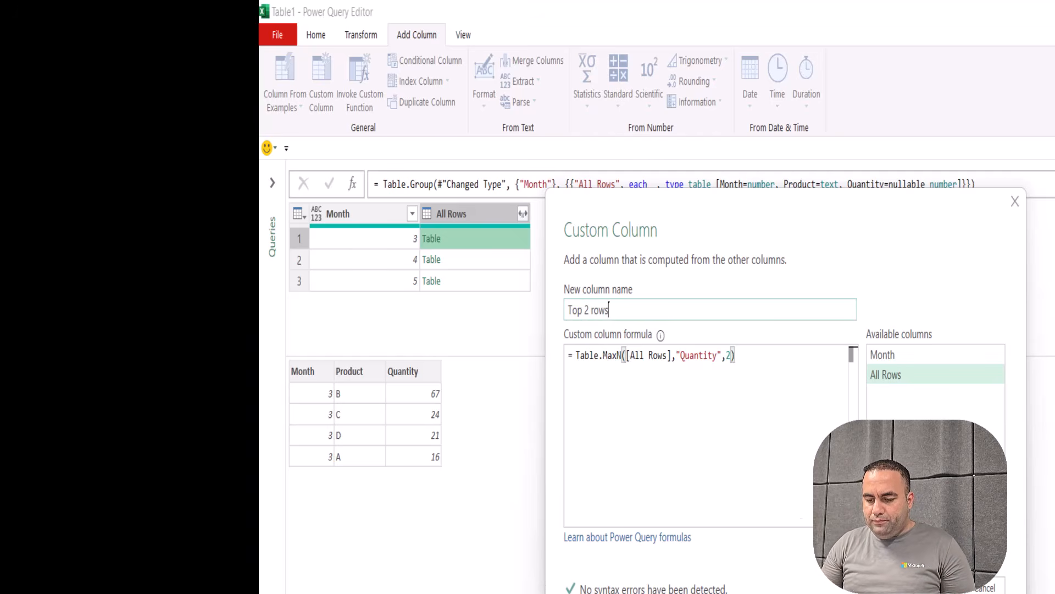
pyautogui.hotkey('ctrl', 'shift', 'Left')
pyautogui.write('product')
pyautogui.press('Return')
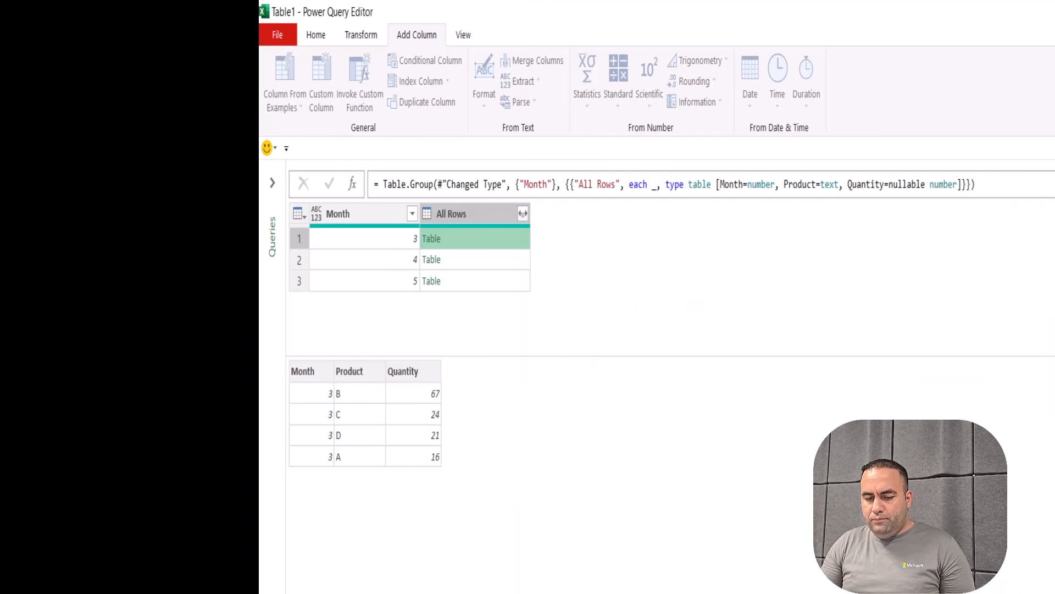
pyautogui.click(566, 240)
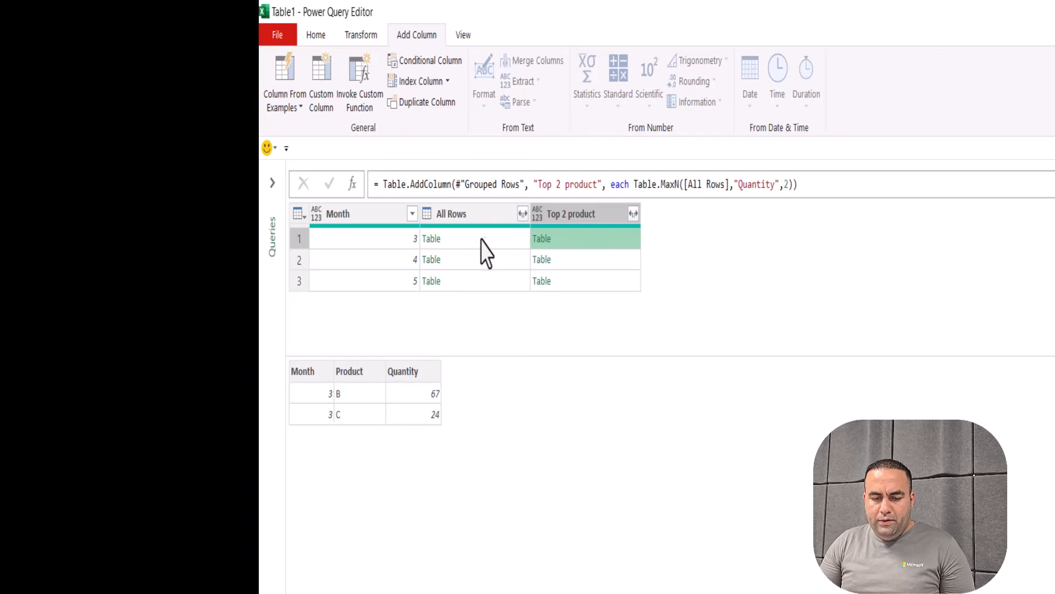
pyautogui.click(484, 239)
pyautogui.click(571, 245)
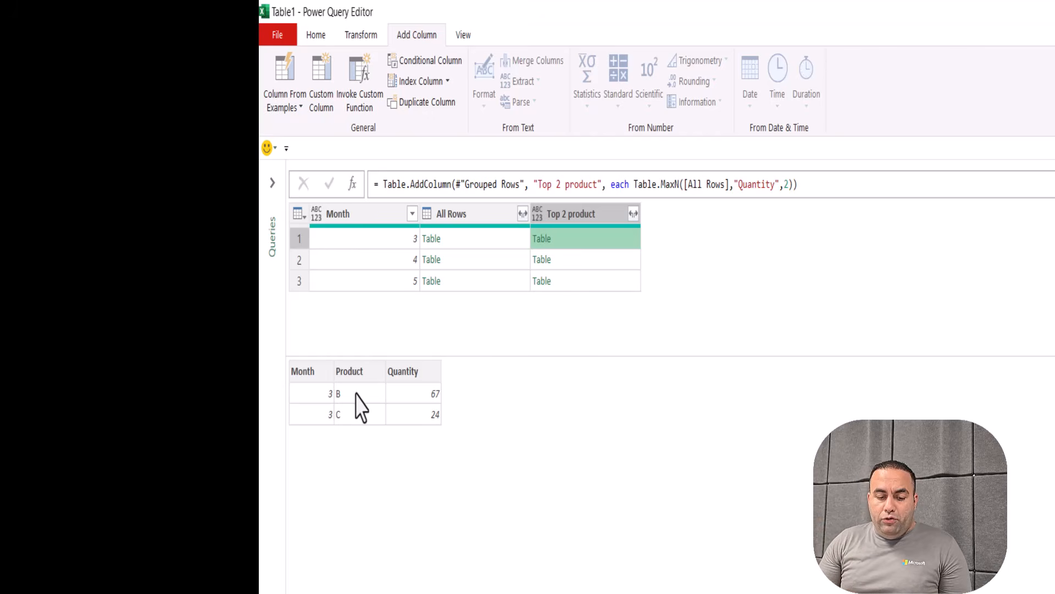
pyautogui.click(459, 247)
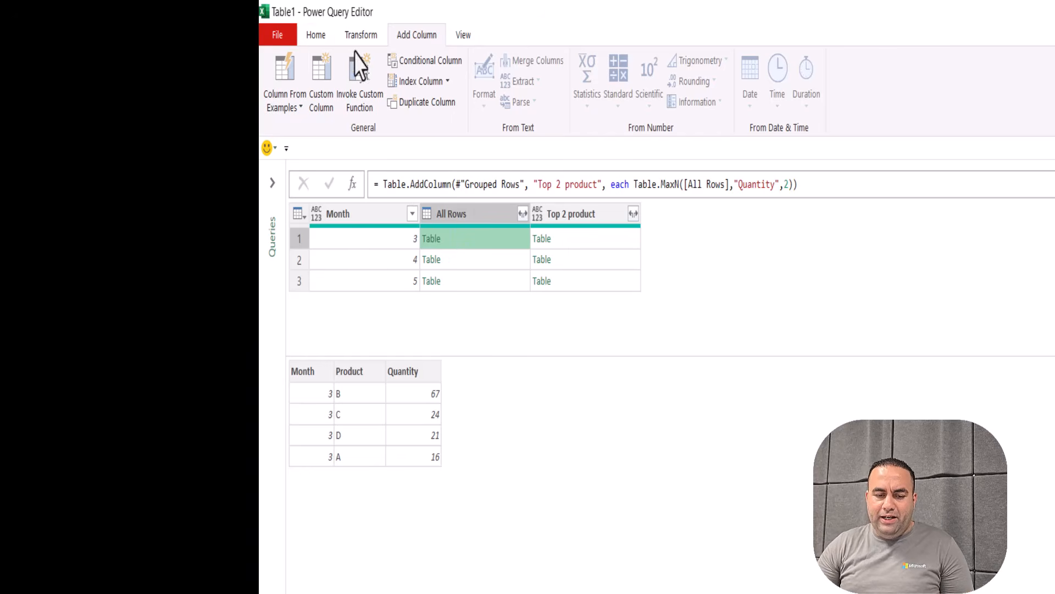
pyautogui.click(323, 96)
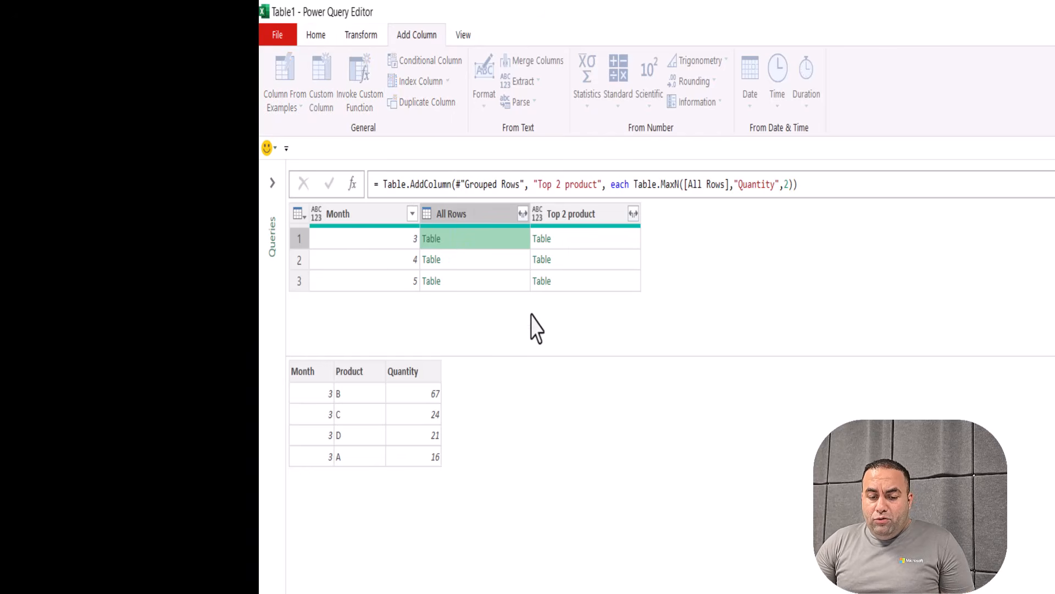
# Name the new column "other rows" and start Table.RemoveMatchingRows([All Rows], ...)
pyautogui.doubleClick(630, 315)
pyautogui.write('other rows')
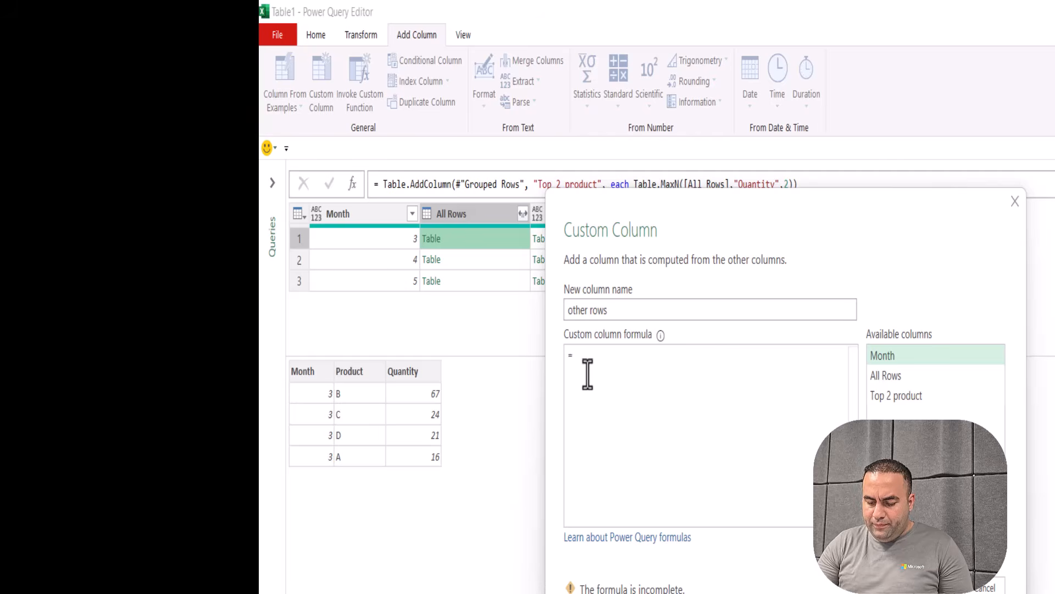
pyautogui.write('tabler')
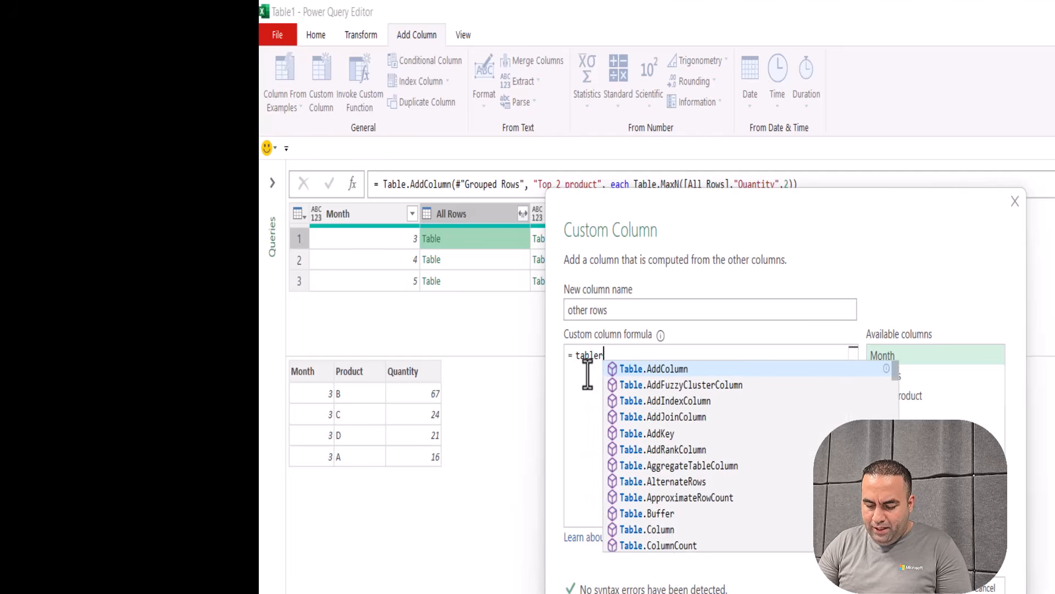
pyautogui.write('emovem')
pyautogui.press('Tab')
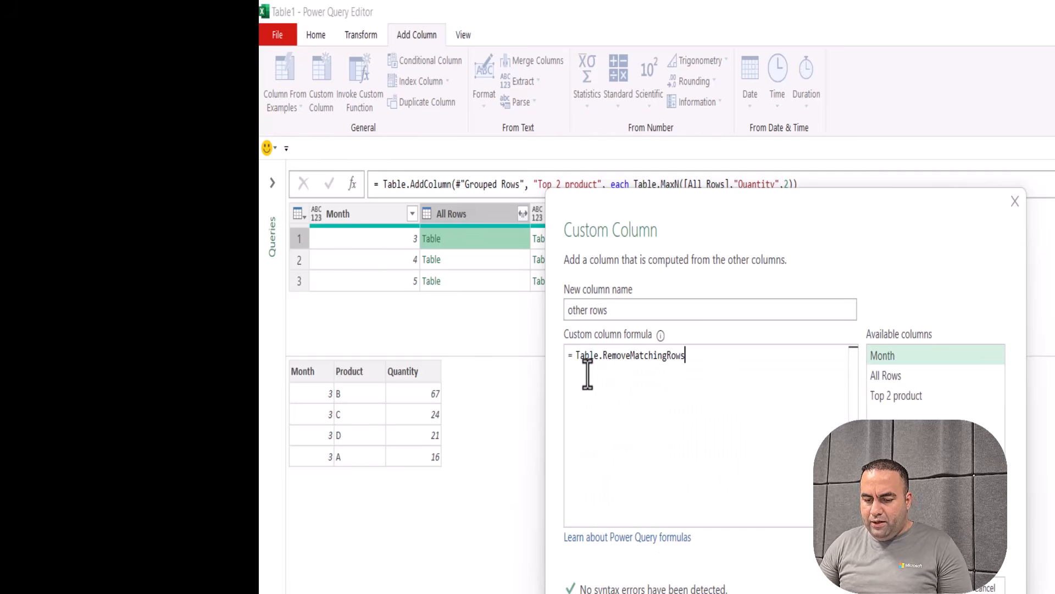
pyautogui.write('(')
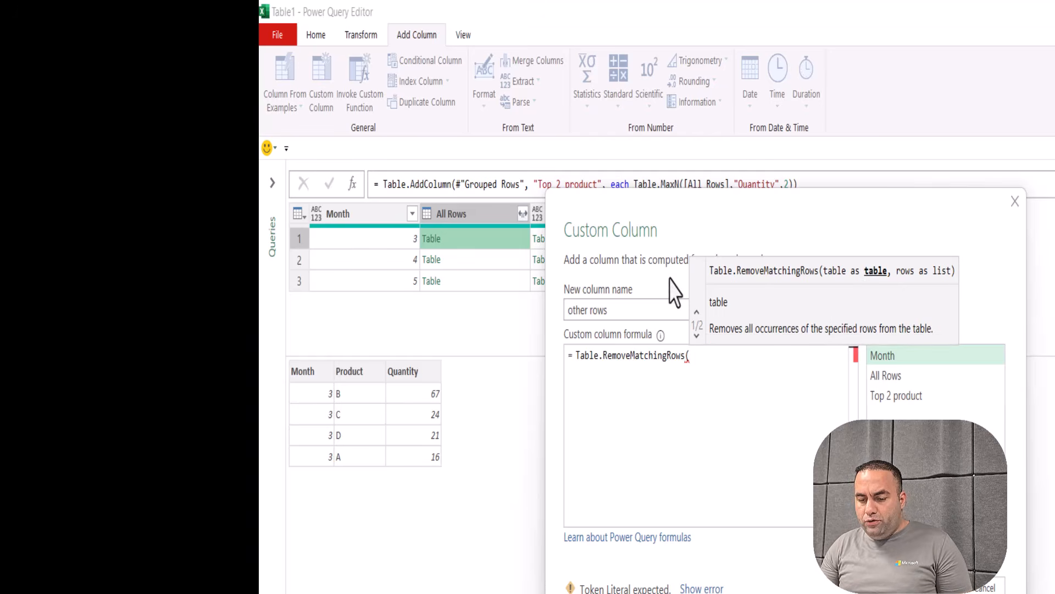
pyautogui.doubleClick(893, 376)
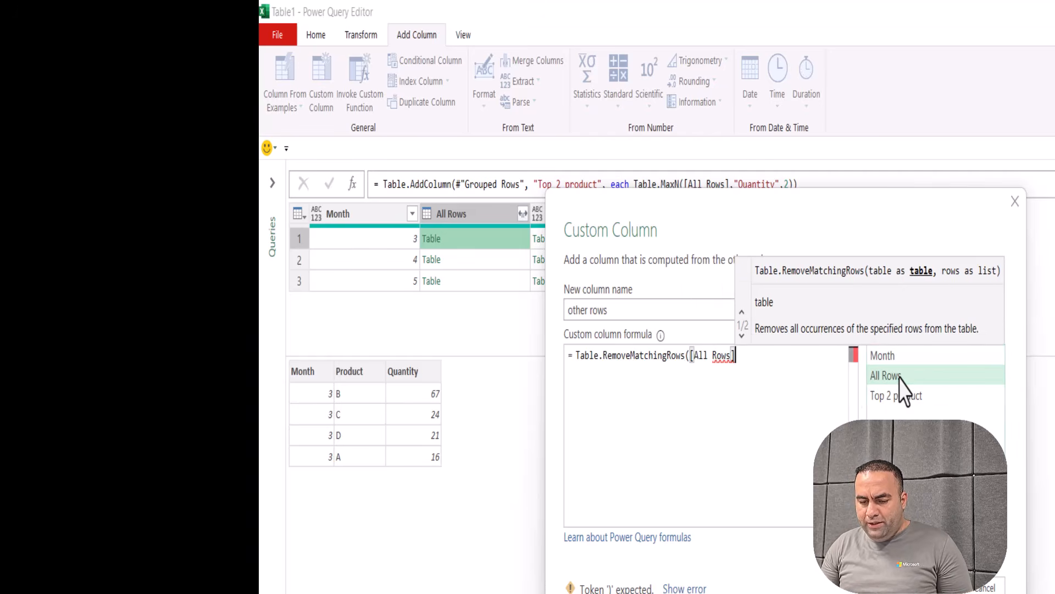
pyautogui.write(',')
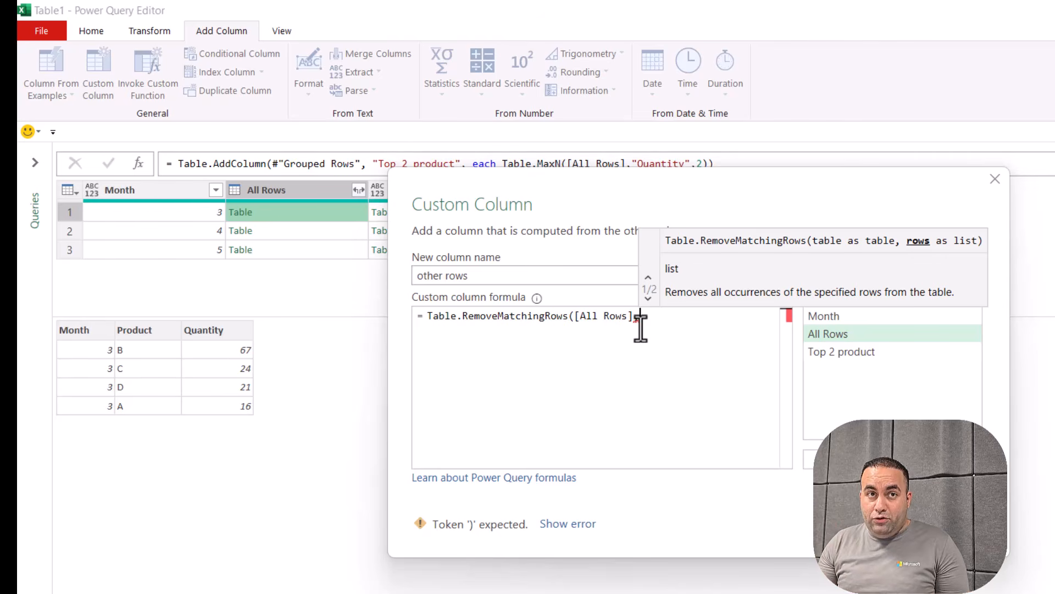
# Pass Table.ToRecords([Top 2 product]) as the rows to remove
pyautogui.write('table')
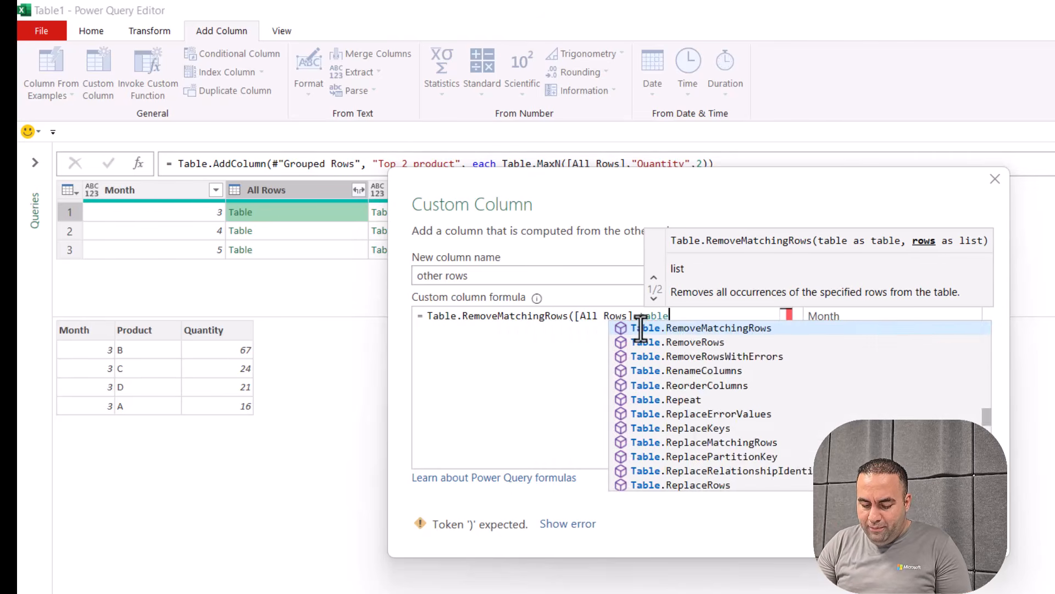
pyautogui.write('tore')
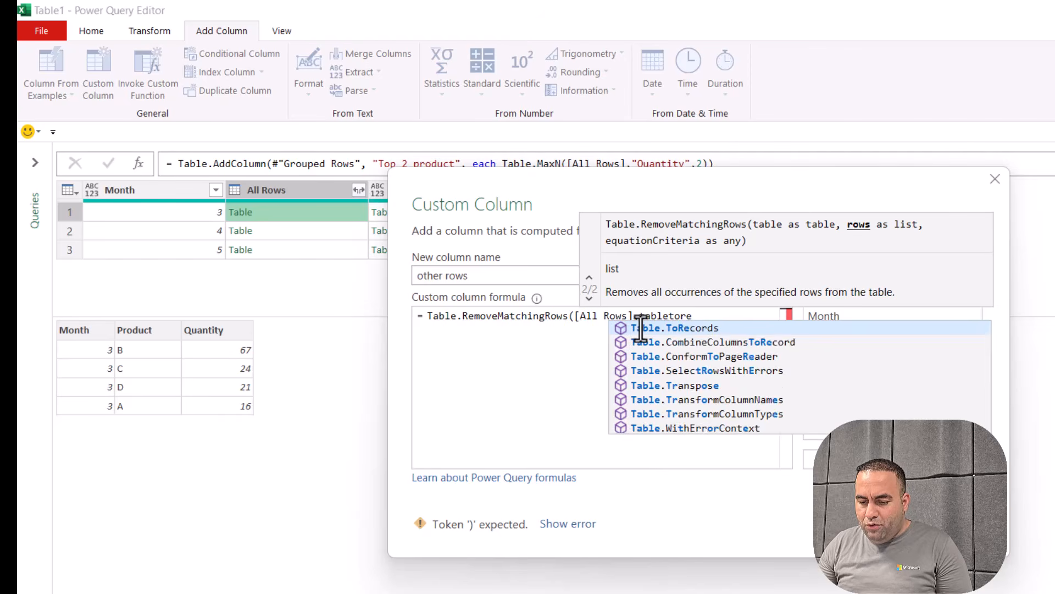
pyautogui.press('Tab')
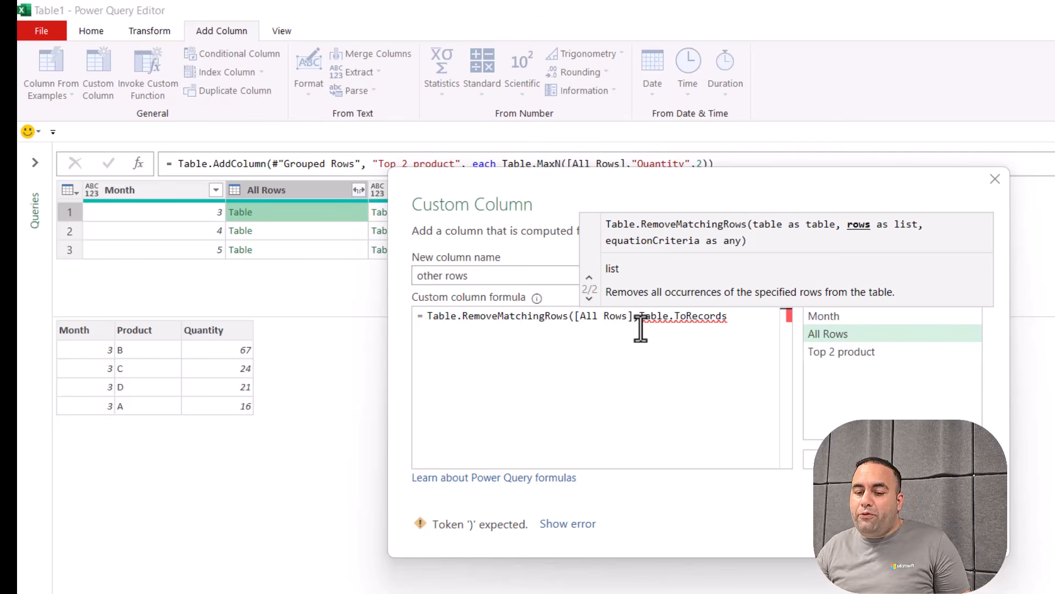
pyautogui.write('(')
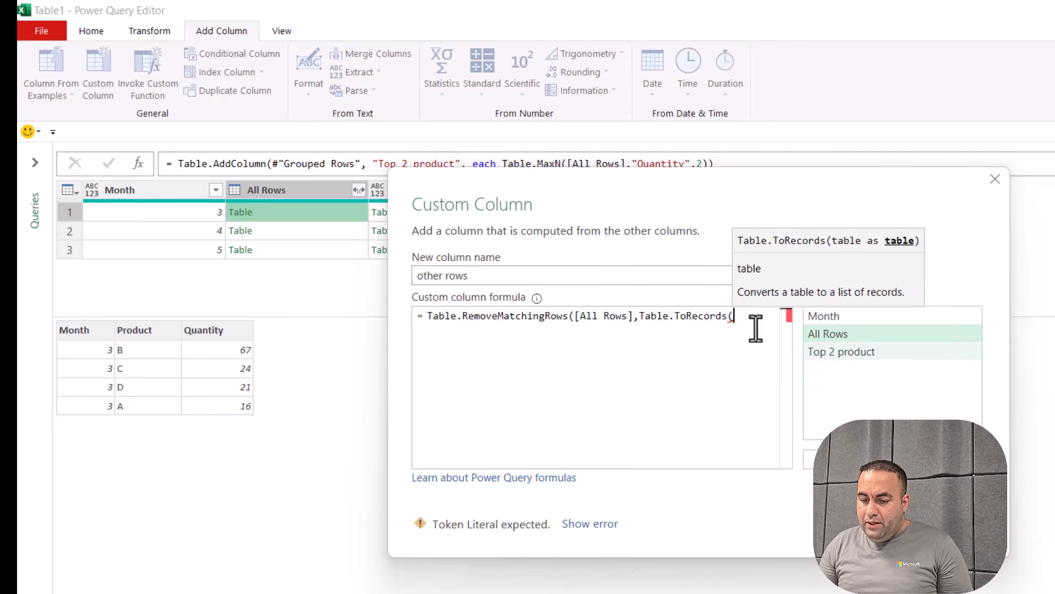
pyautogui.doubleClick(842, 351)
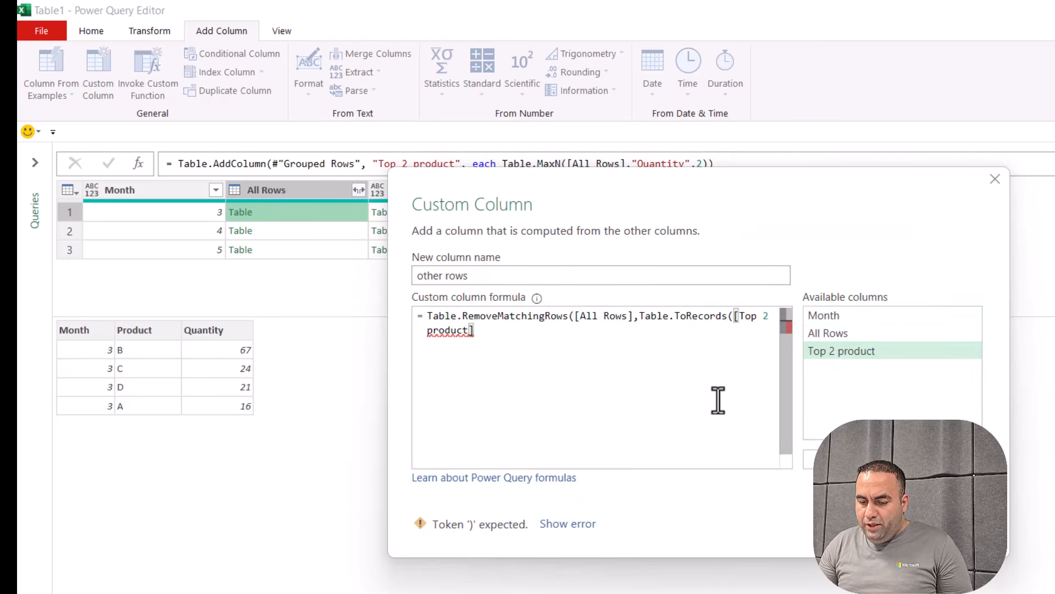
pyautogui.write(')')
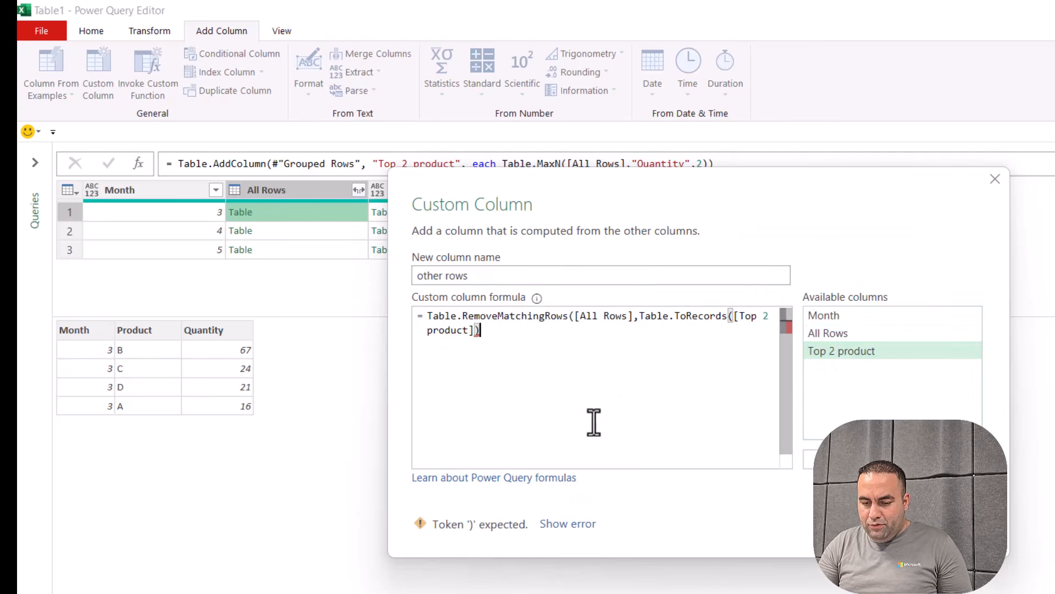
pyautogui.write(')')
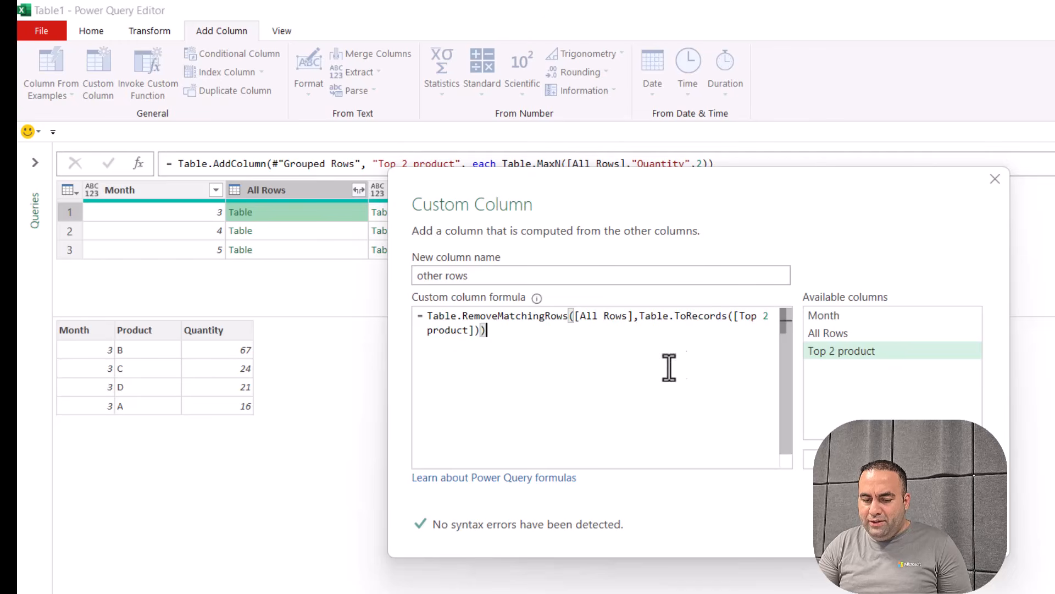
pyautogui.click(929, 536)
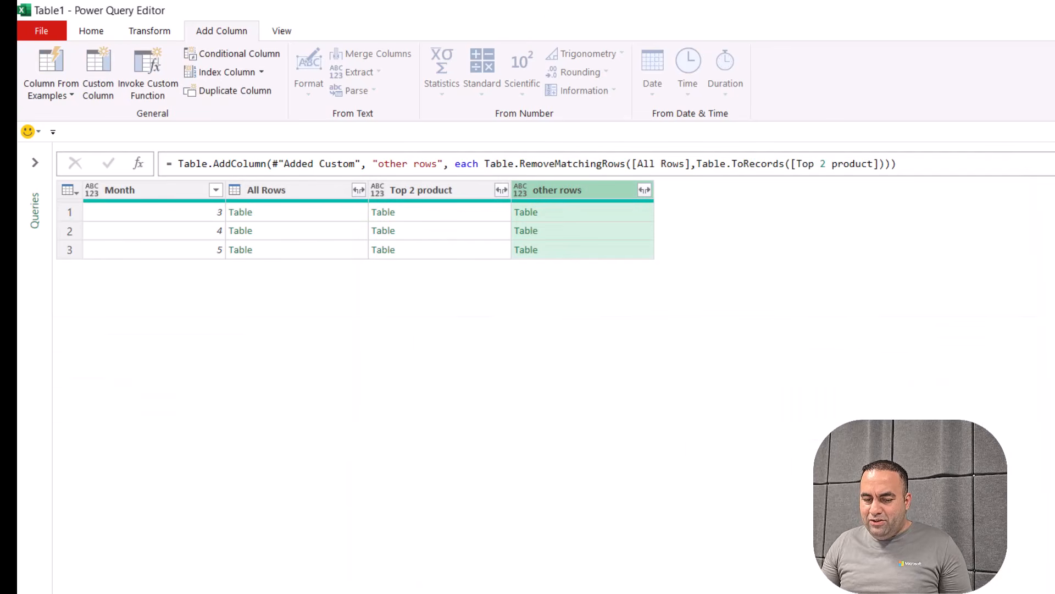
pyautogui.click(582, 217)
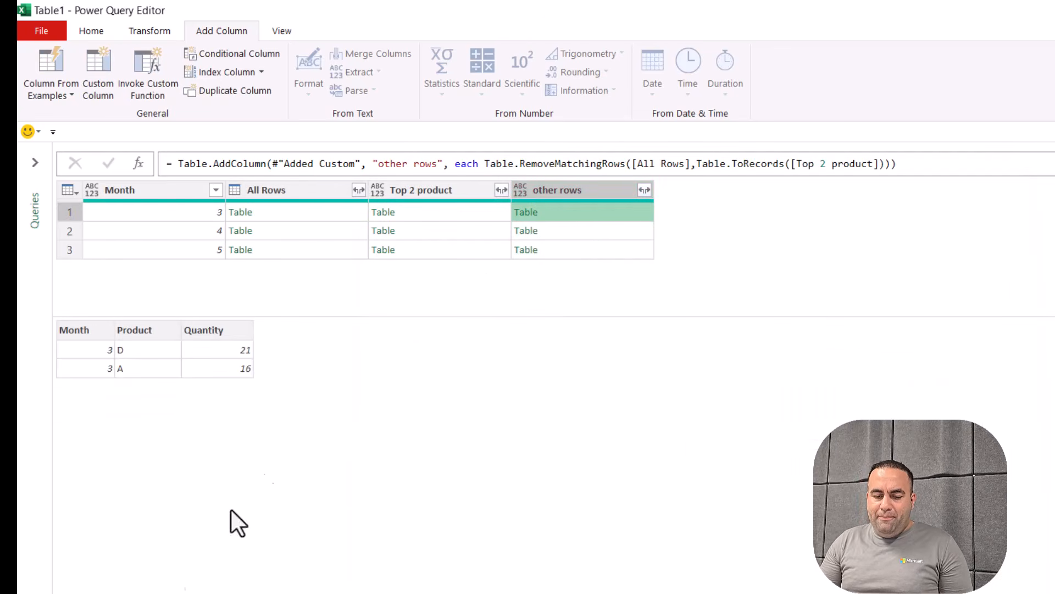
pyautogui.click(299, 211)
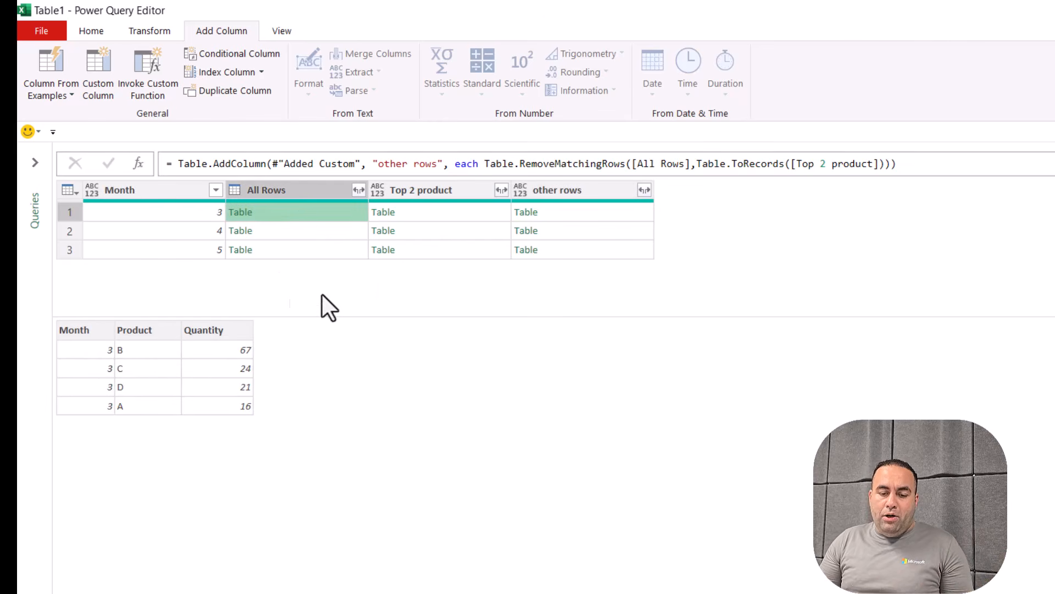
pyautogui.click(435, 214)
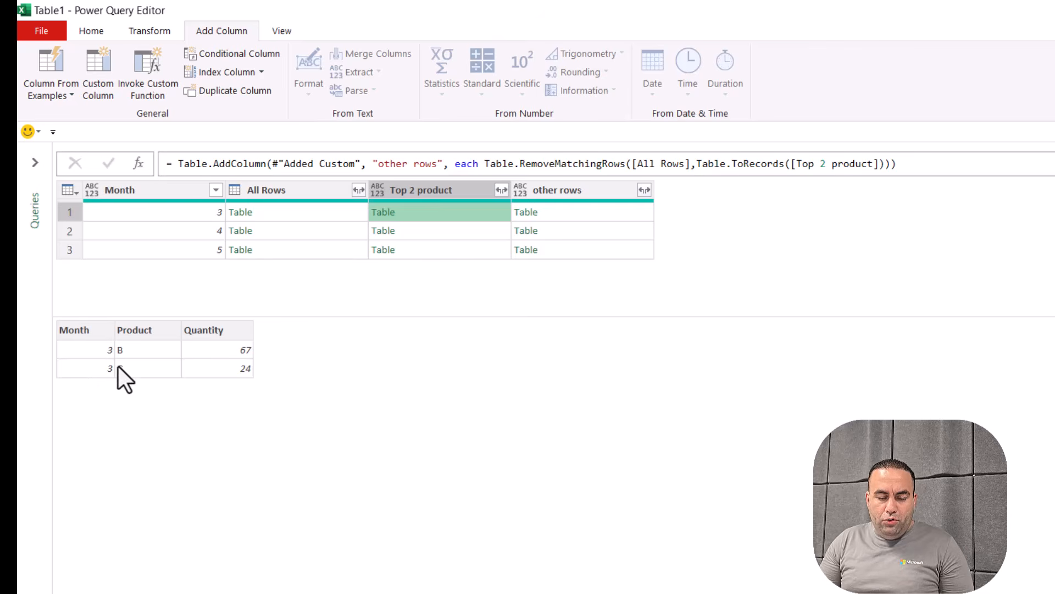
pyautogui.click(583, 217)
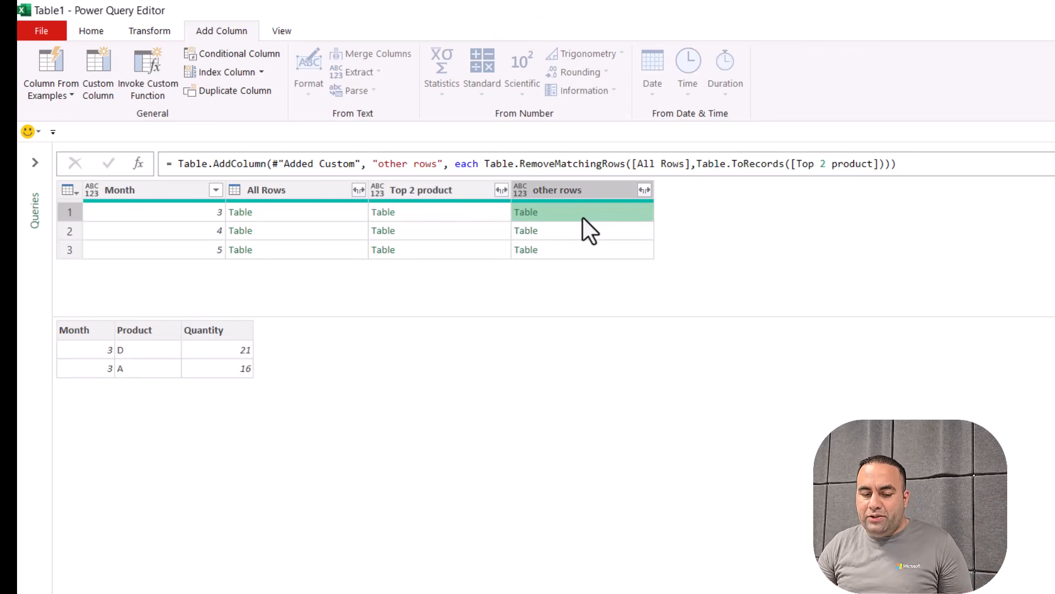
pyautogui.click(265, 230)
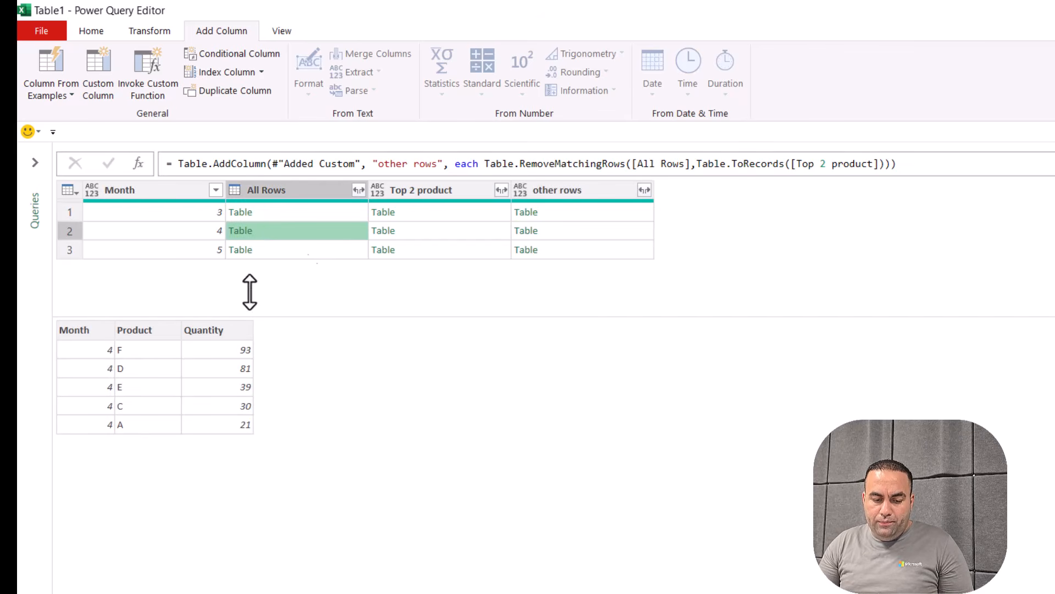
pyautogui.click(436, 231)
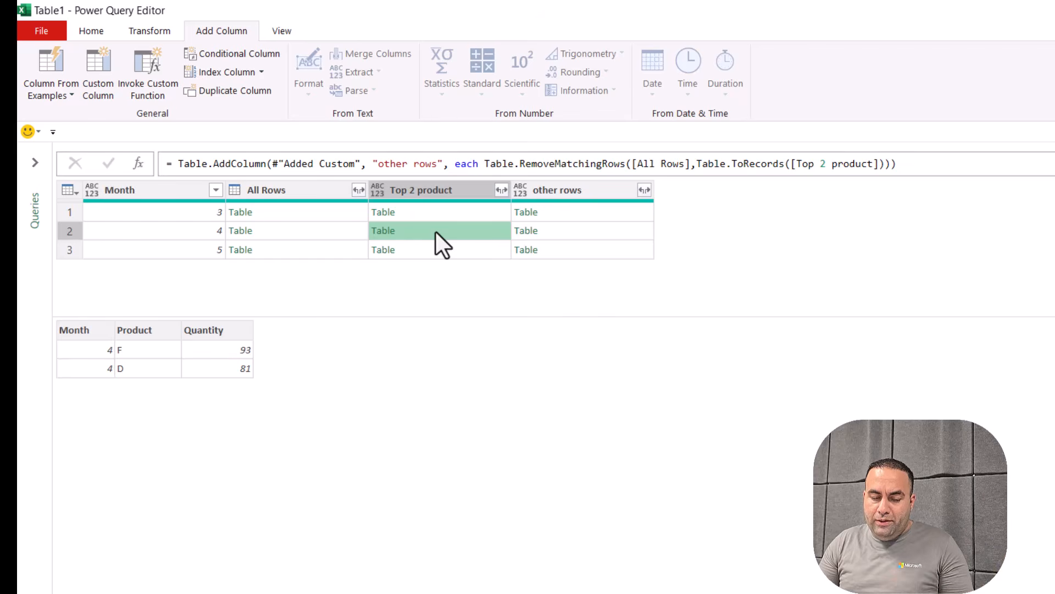
pyautogui.click(600, 230)
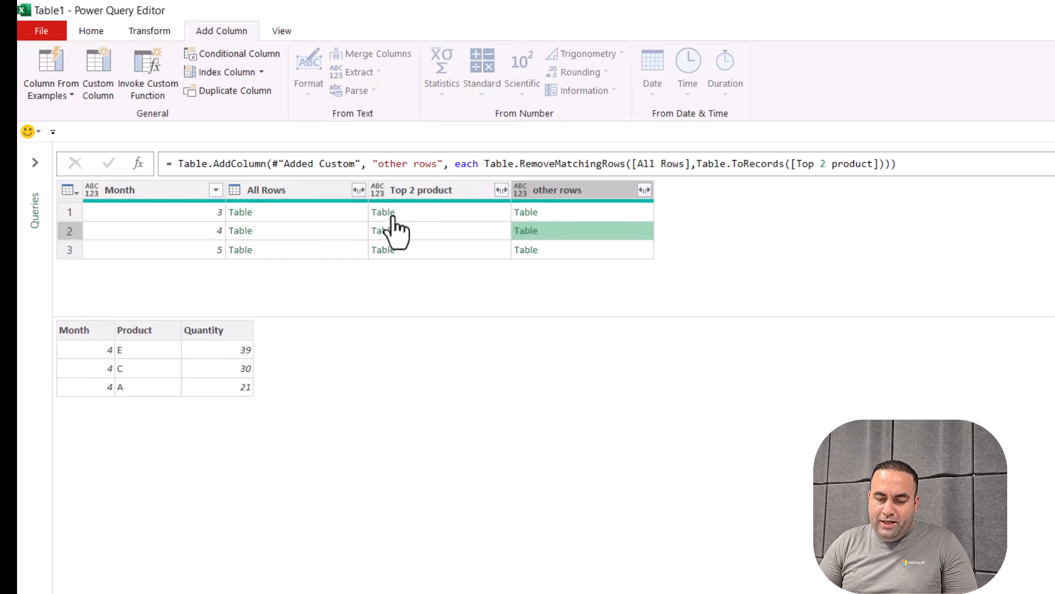
pyautogui.click(667, 353)
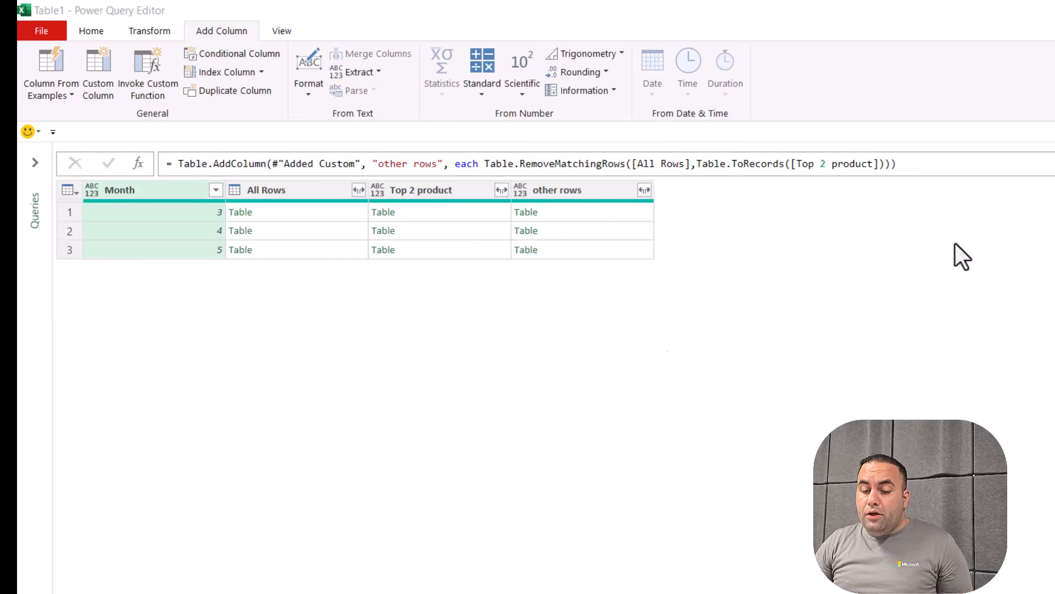
pyautogui.click(101, 62)
# Add a Custom column =[other rows][Quantity], listing 21 and 16 for month 3
pyautogui.click(580, 212)
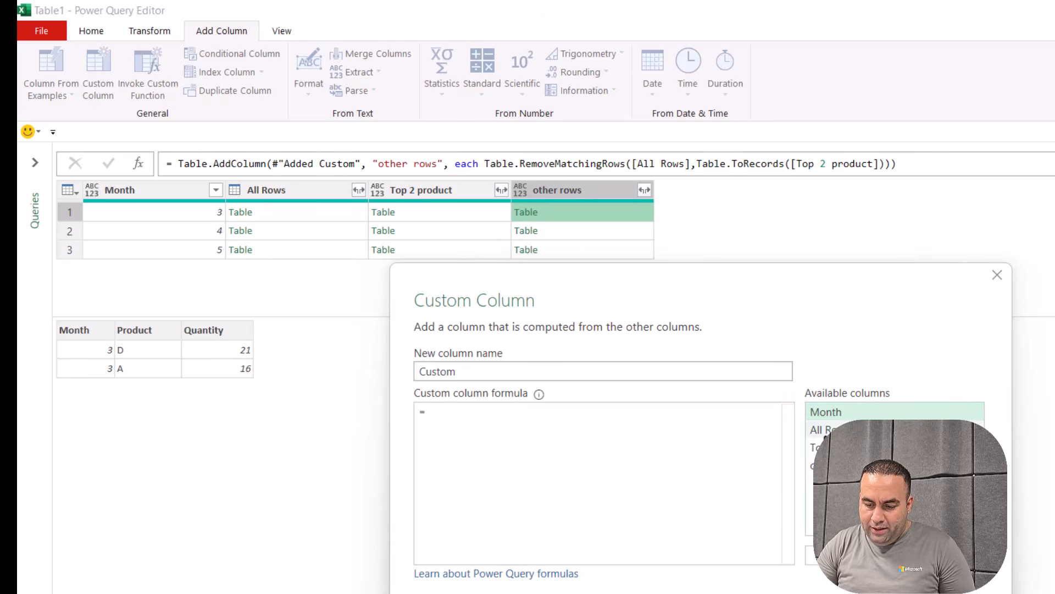
pyautogui.doubleClick(835, 465)
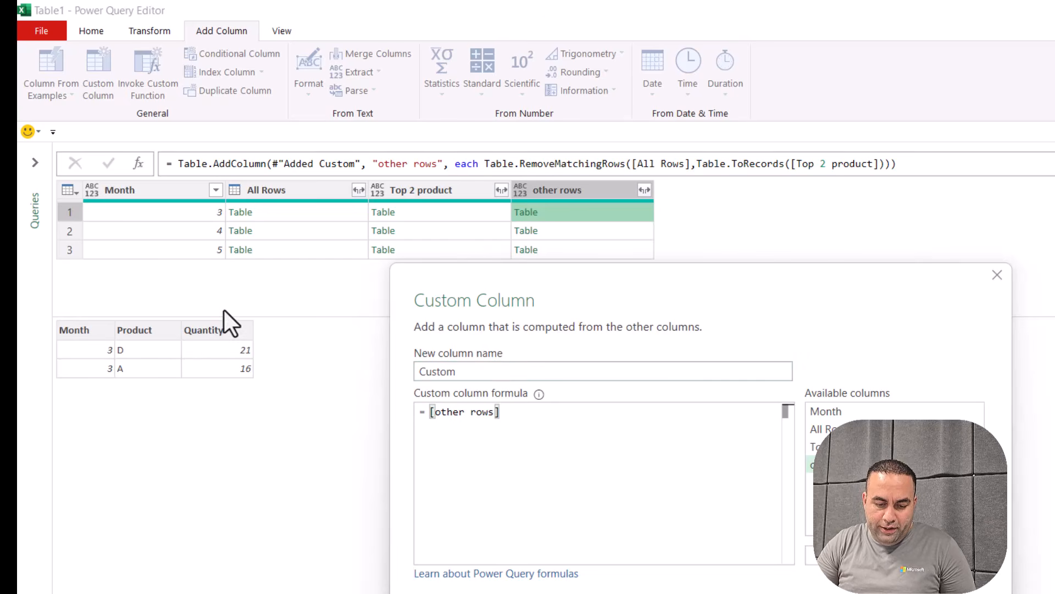
pyautogui.write('[Qu')
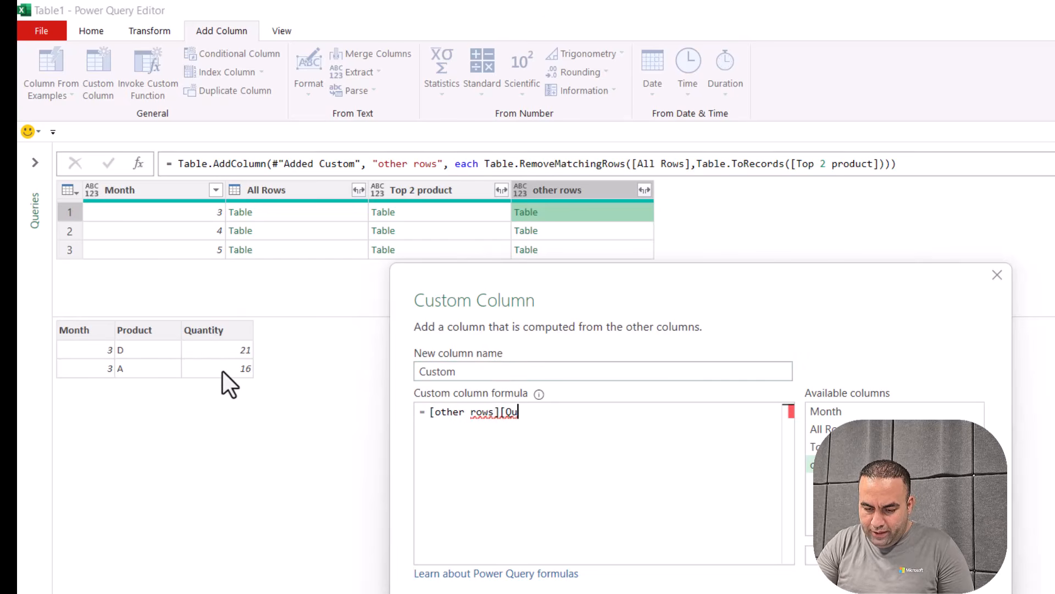
pyautogui.write('an')
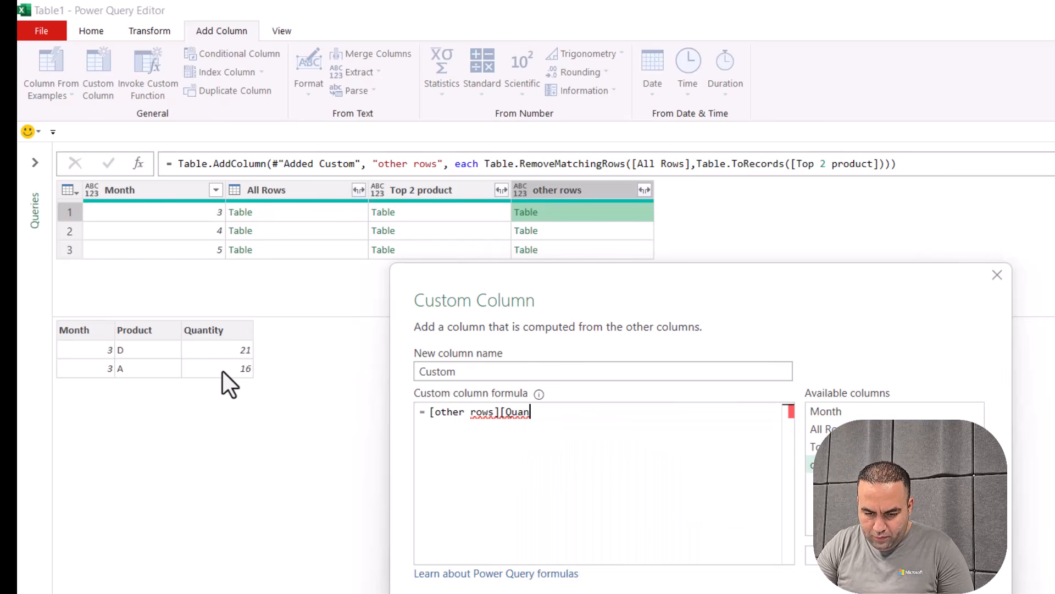
pyautogui.write('tity]')
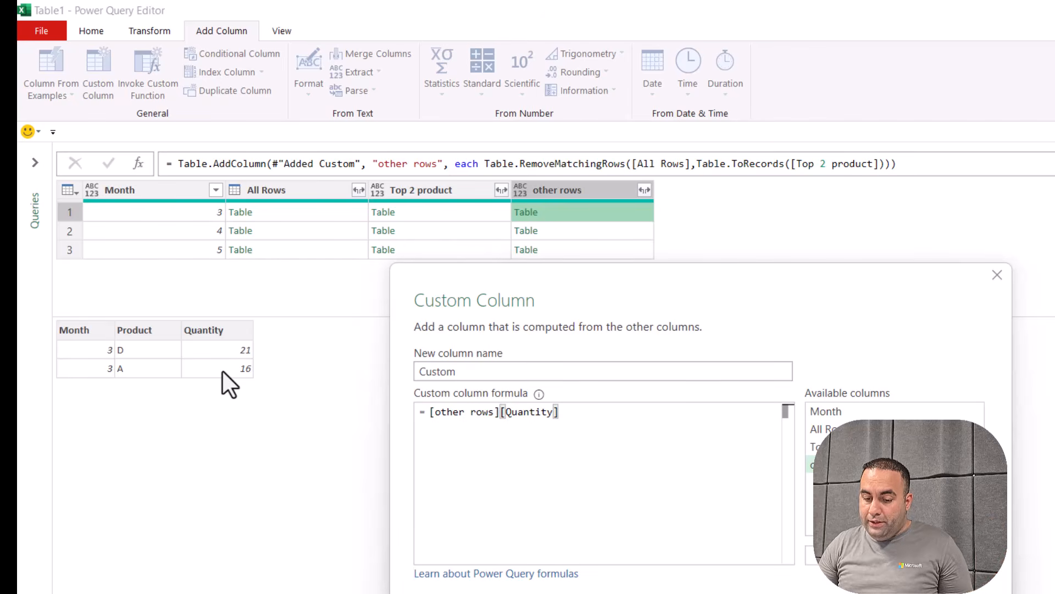
pyautogui.press('Return')
pyautogui.click(712, 214)
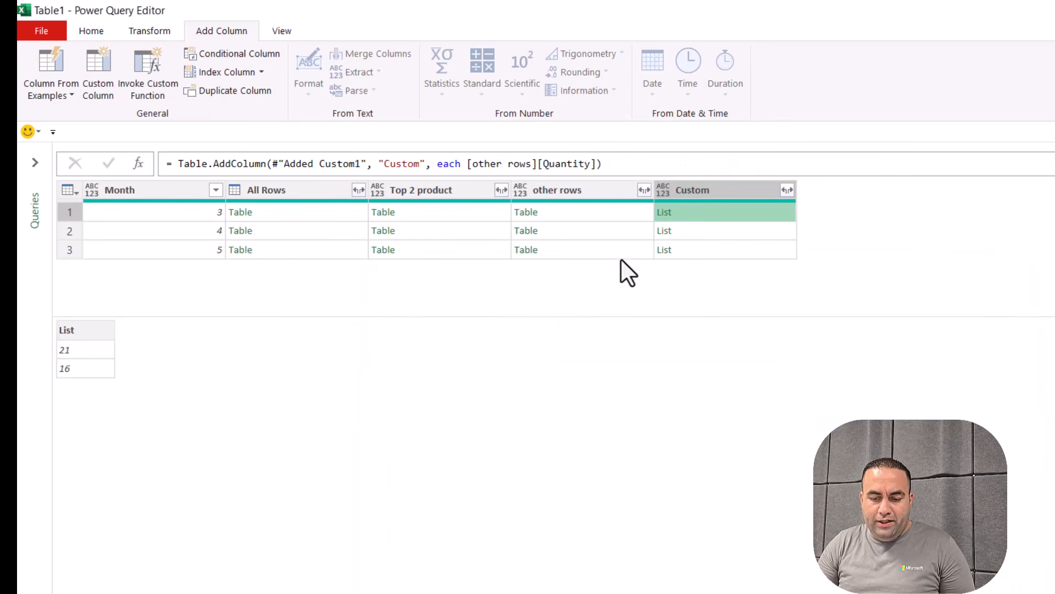
pyautogui.click(579, 211)
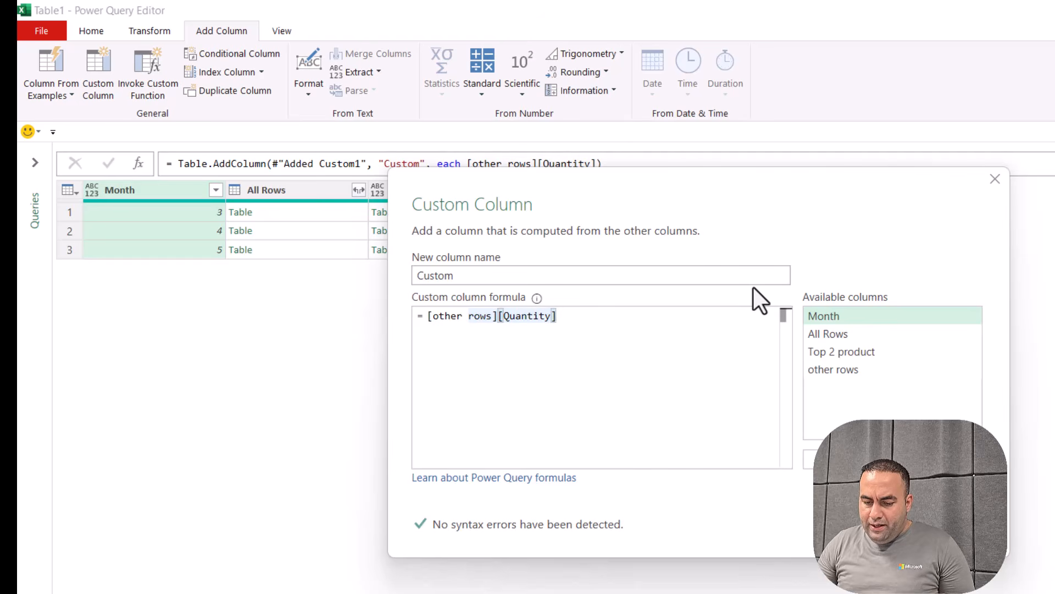
# Wrap the Custom formula as List.Sum([other rows][Quantity]) to total quantities (37, 90, 13)
pyautogui.write(')')
pyautogui.press('Home')
pyautogui.write('(')
pyautogui.press('Left')
pyautogui.write('lisstsum')
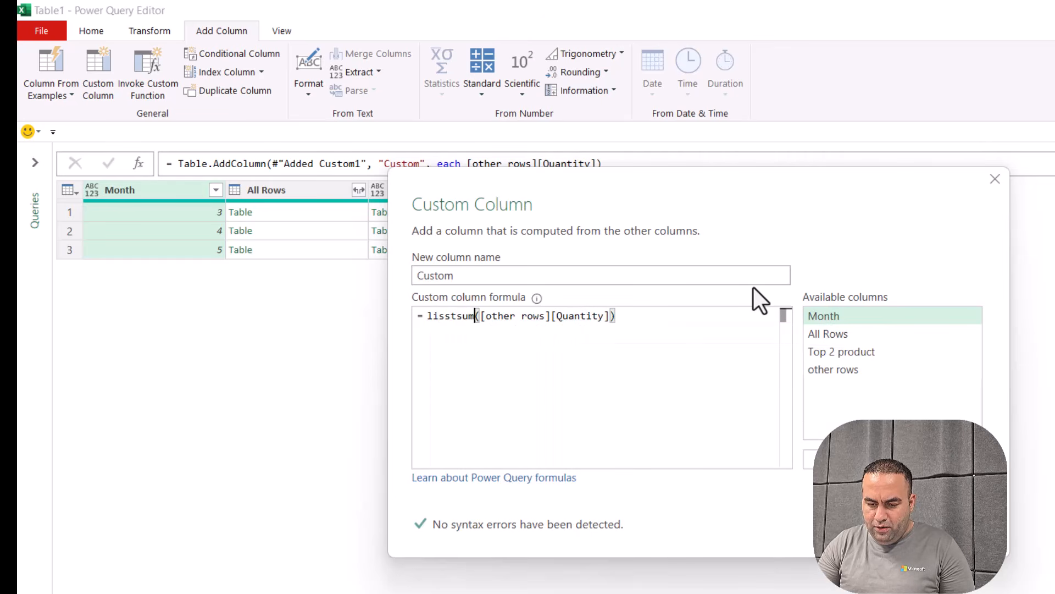
pyautogui.hotkey('ctrl', 'shift', 'Left')
pyautogui.write('list')
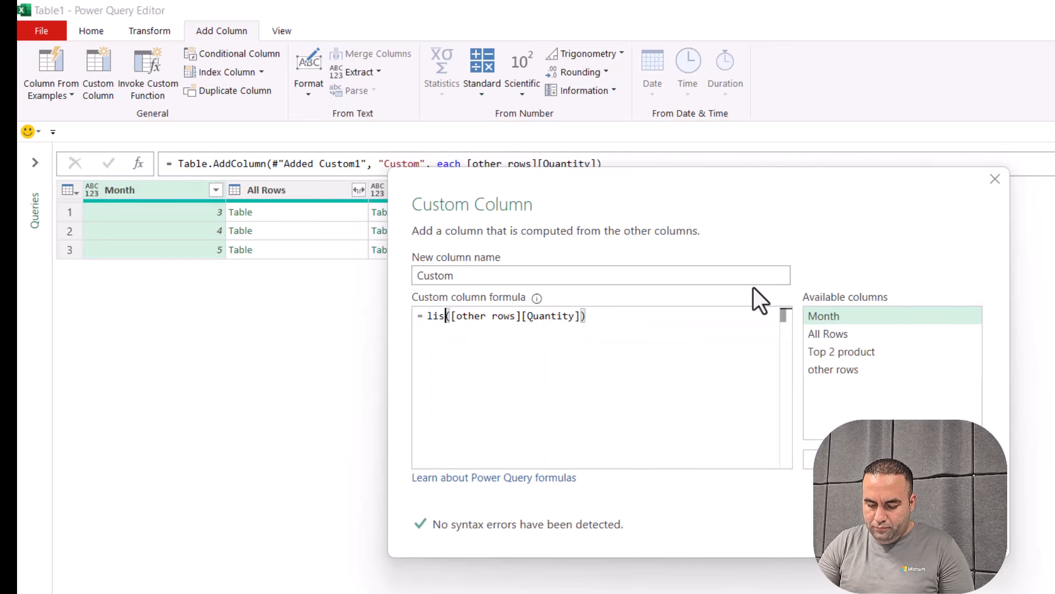
pyautogui.write('s')
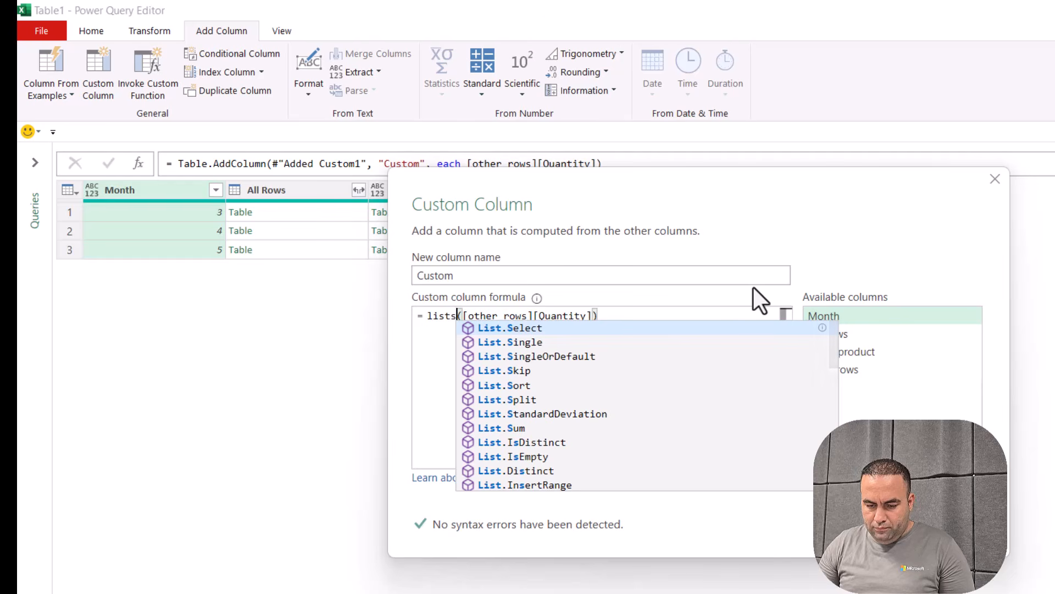
pyautogui.press('Down')
pyautogui.press('Down')
pyautogui.press('Down')
pyautogui.press('Down')
pyautogui.press('Down')
pyautogui.press('Down')
pyautogui.press('Down')
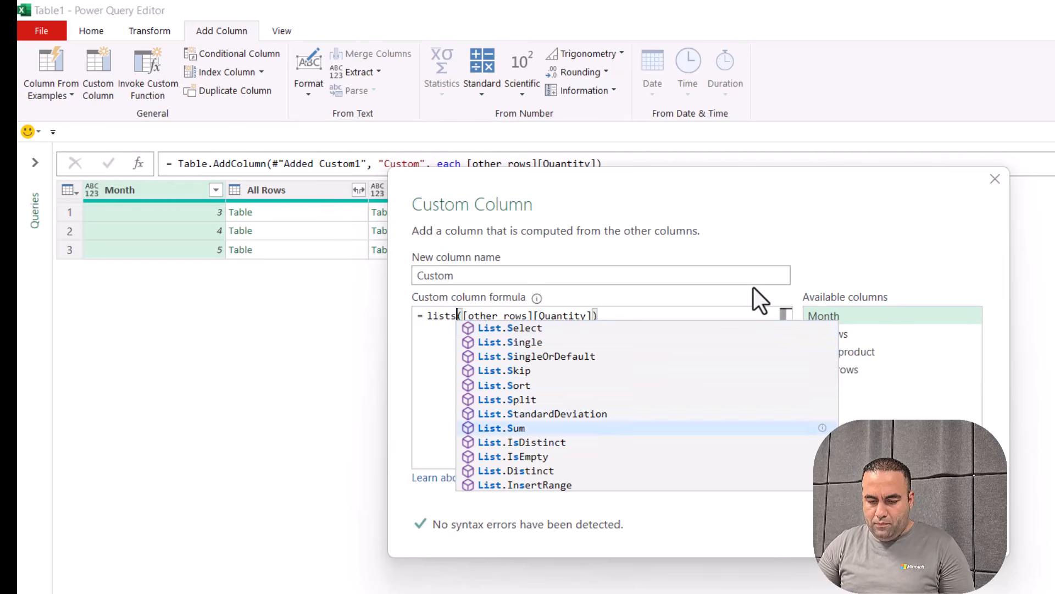
pyautogui.press('Tab')
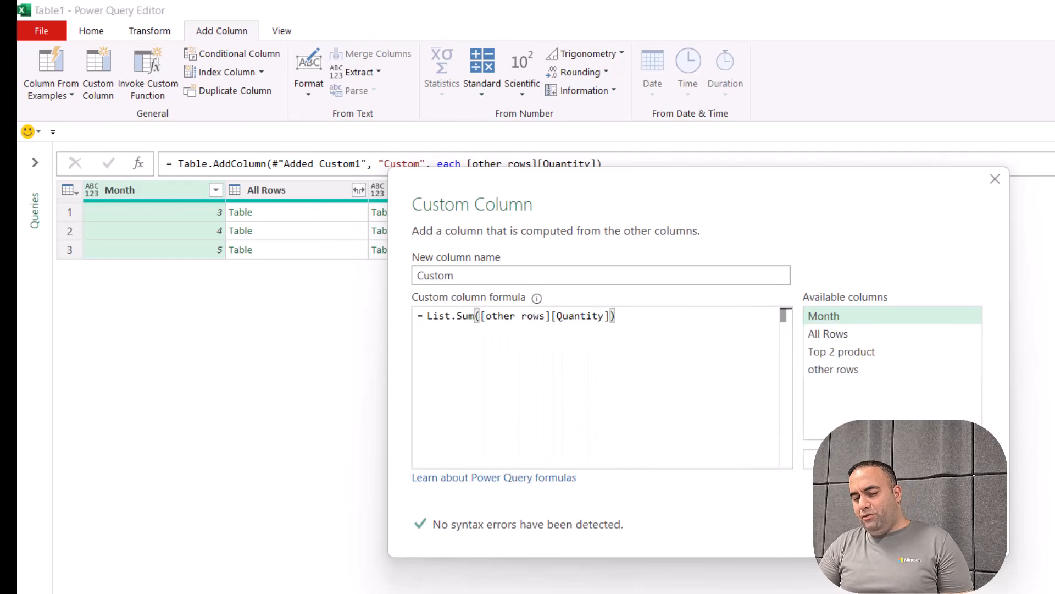
pyautogui.click(904, 525)
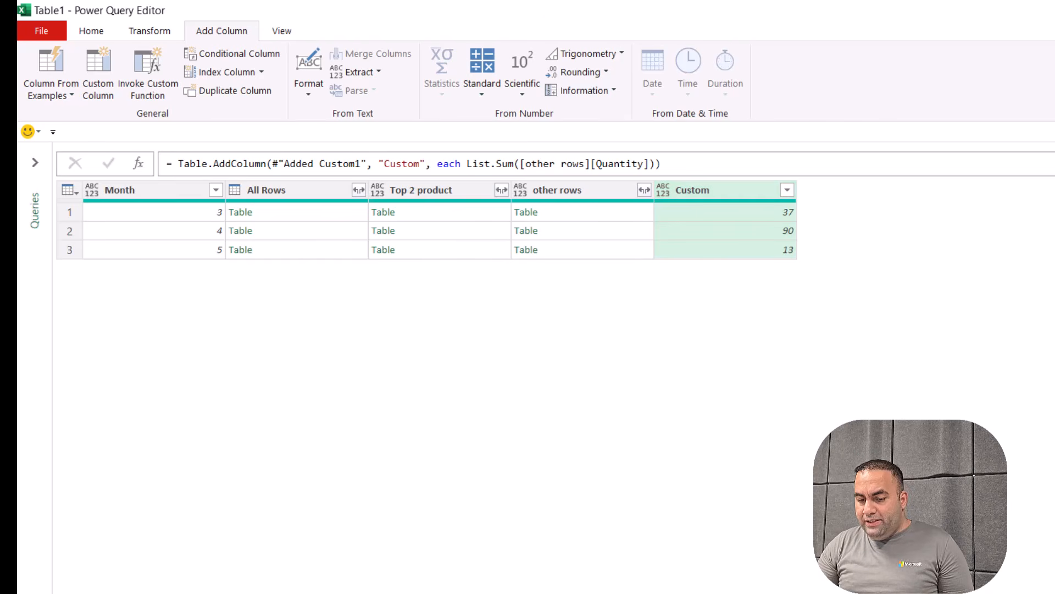
# Reopen the Custom formula and begin wrapping the sum in Table.FromRows({
pyautogui.click(1044, 452)
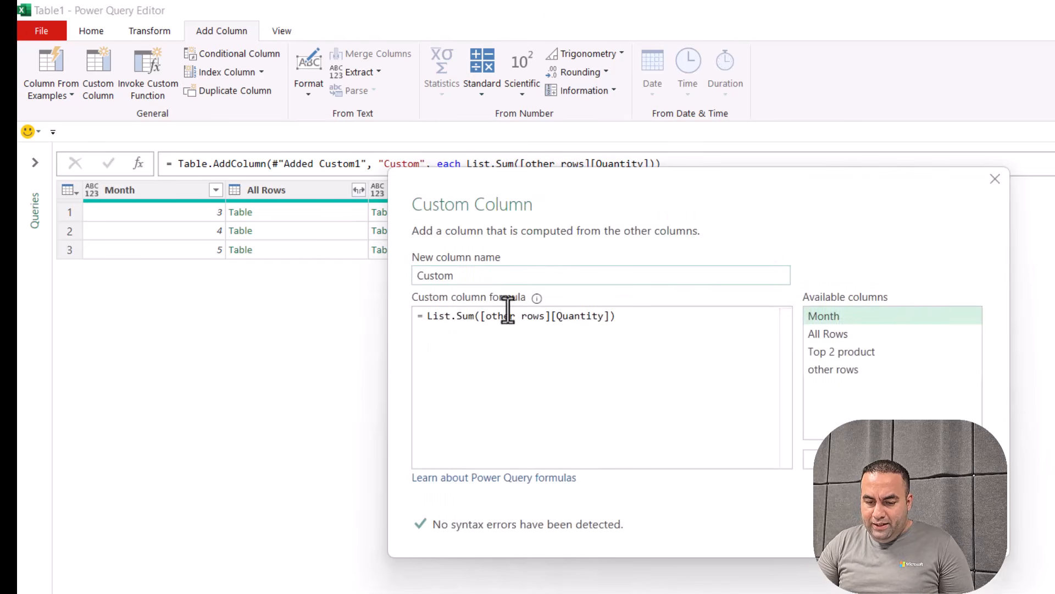
pyautogui.click(688, 372)
pyautogui.press('Left')
pyautogui.press('Left')
pyautogui.press('Left')
pyautogui.press('Left')
pyautogui.press('Left')
pyautogui.press('Left')
pyautogui.press('Left')
pyautogui.press('Left')
pyautogui.press('Left')
pyautogui.press('Left')
pyautogui.press('Left')
pyautogui.press('Left')
pyautogui.press('Left')
pyautogui.press('Left')
pyautogui.press('Left')
pyautogui.press('Left')
pyautogui.press('Left')
pyautogui.press('Left')
pyautogui.press('Left')
pyautogui.press('Left')
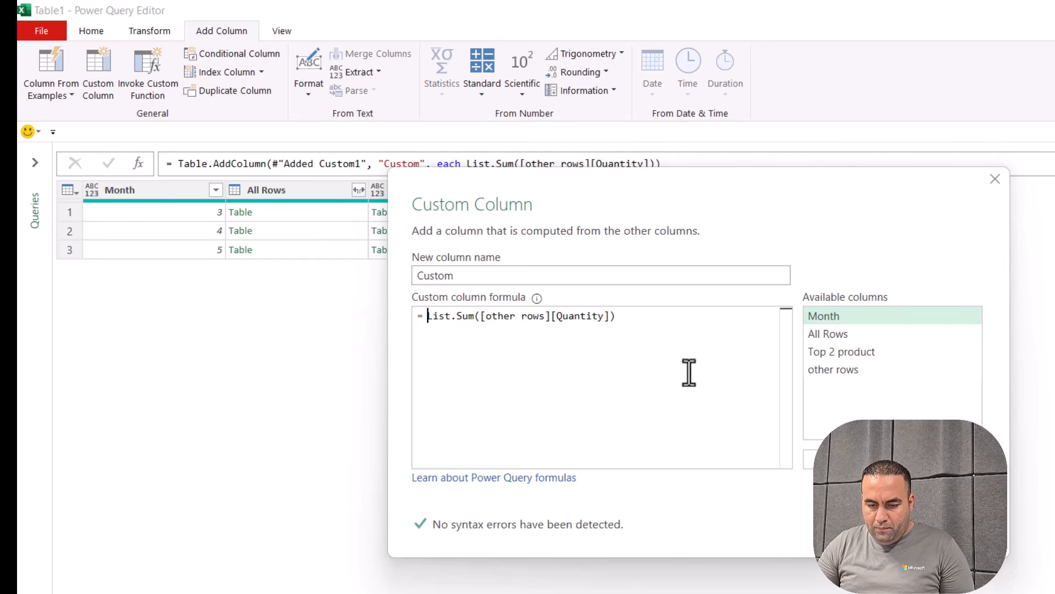
pyautogui.press('Return')
pyautogui.press('Return')
pyautogui.press('Up')
pyautogui.press('Up')
pyautogui.write('tablefromeow')
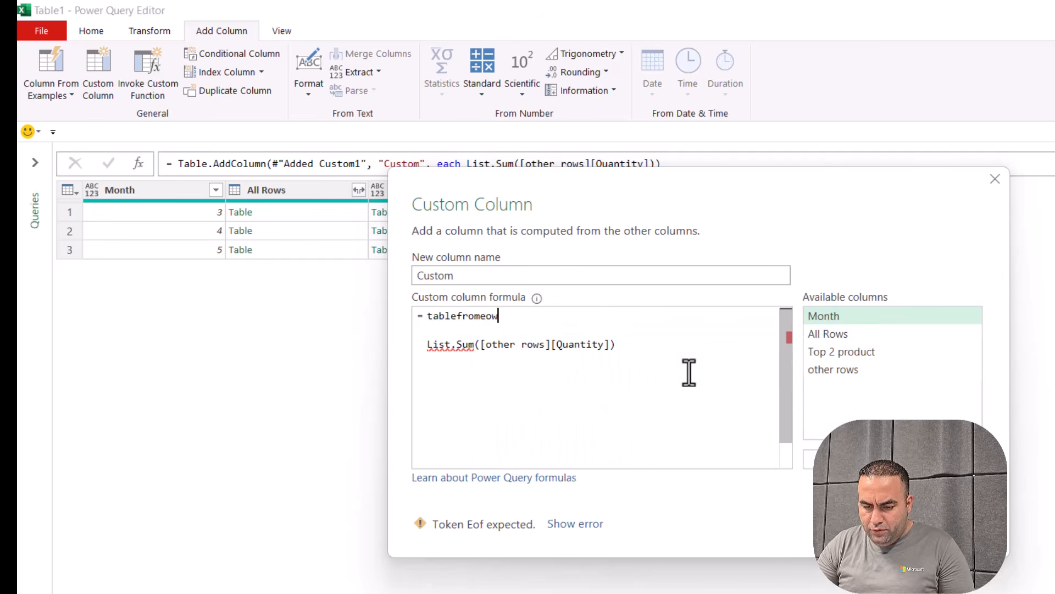
pyautogui.hotkey('shift', 'Home')
pyautogui.write('t')
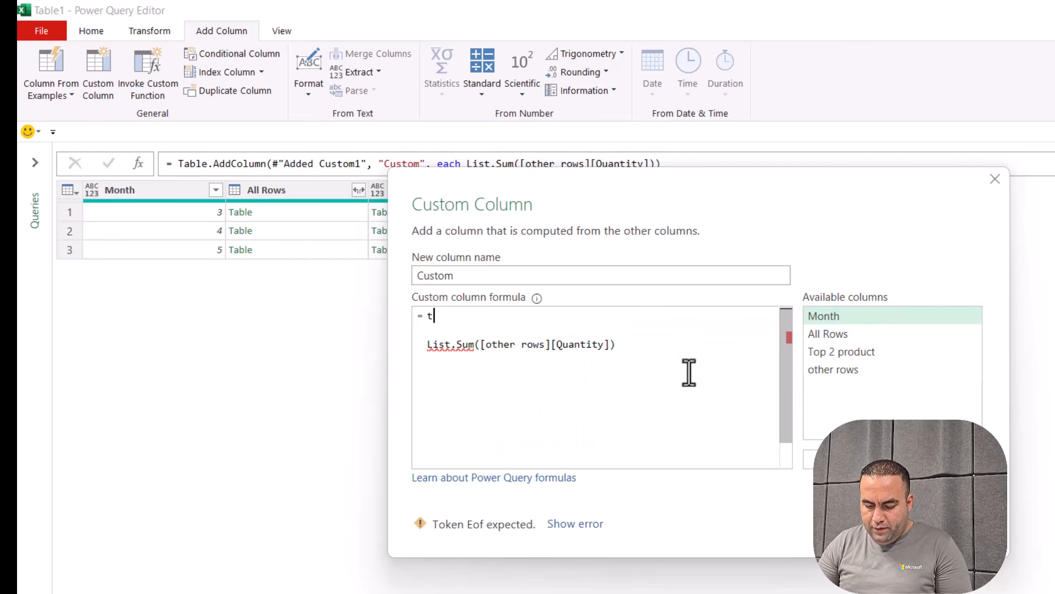
pyautogui.write('ablefromro')
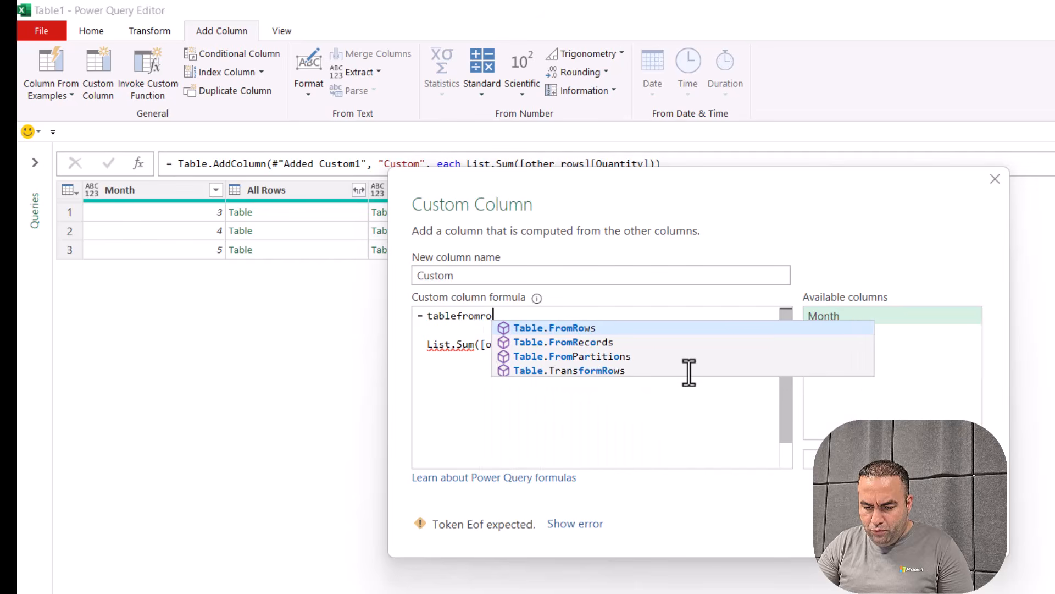
pyautogui.press('Tab')
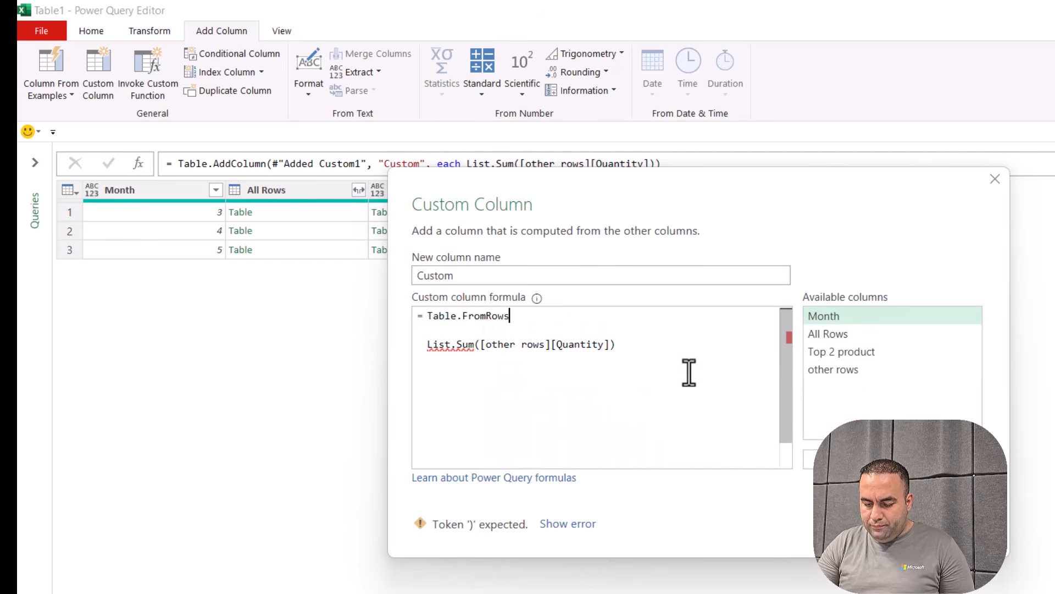
pyautogui.write('(')
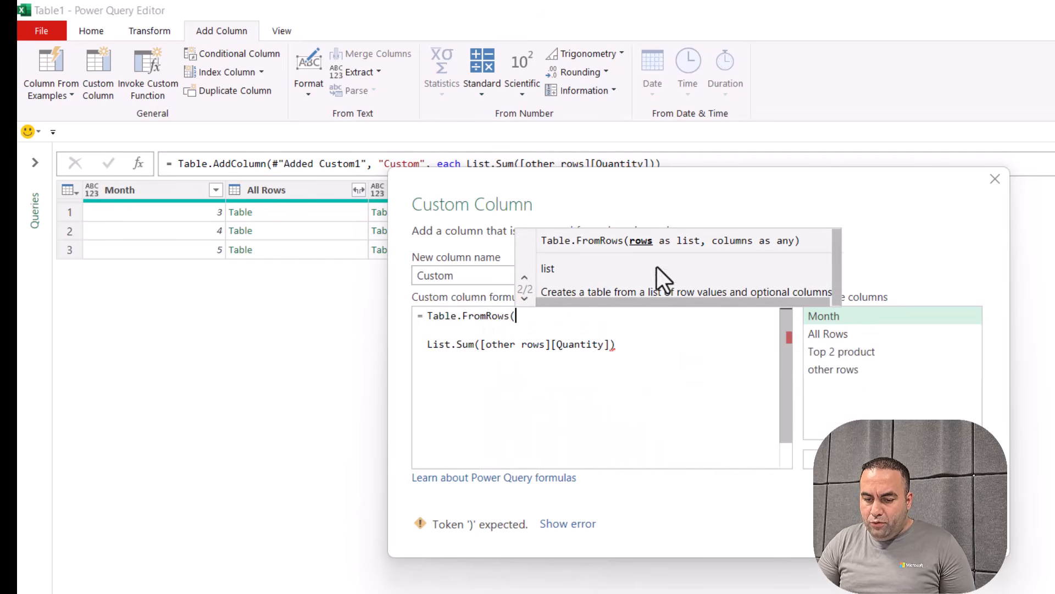
pyautogui.write('{')
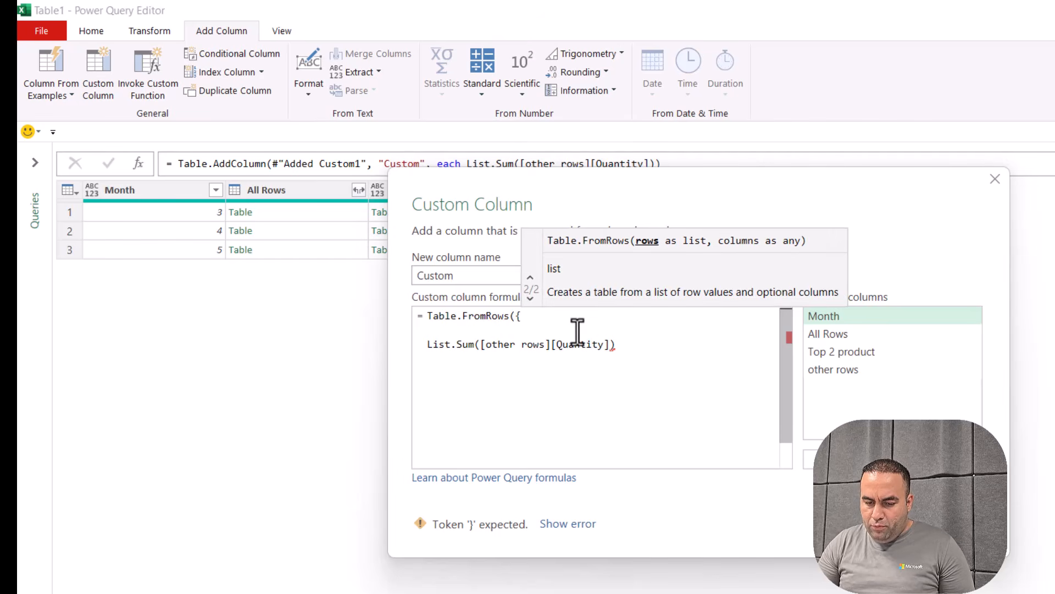
pyautogui.click(551, 362)
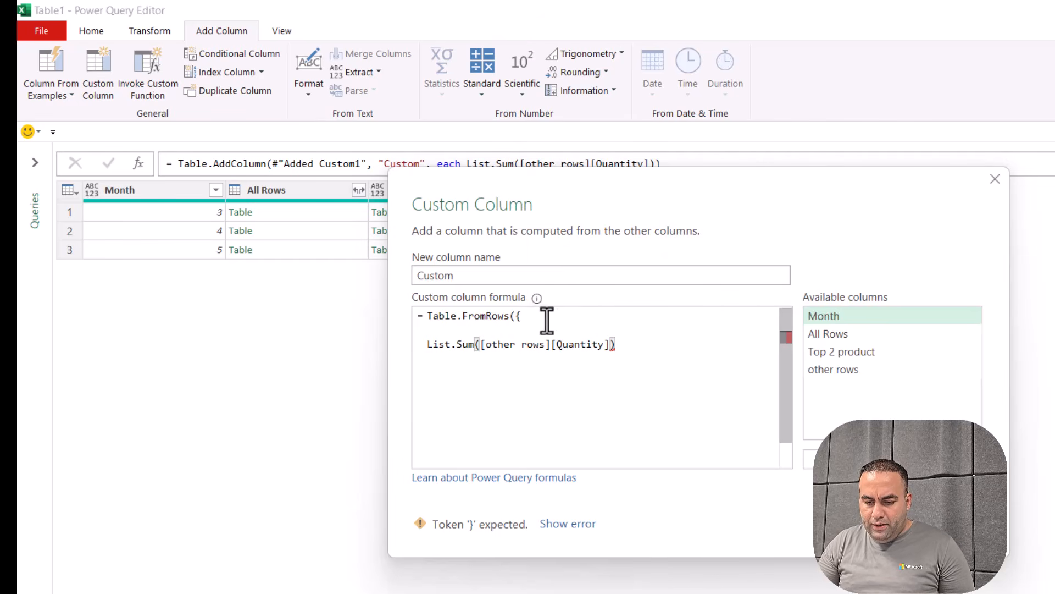
# Make the sum a single row {{"Other", List.Sum([other rows][Quantity])}}
pyautogui.click(428, 334)
pyautogui.write('{')
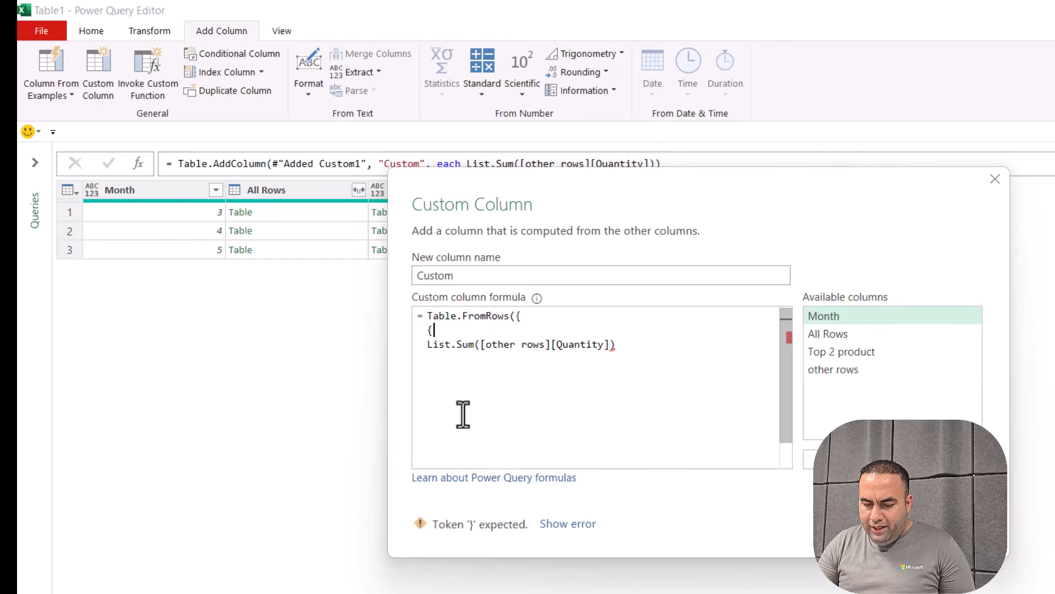
pyautogui.write('"')
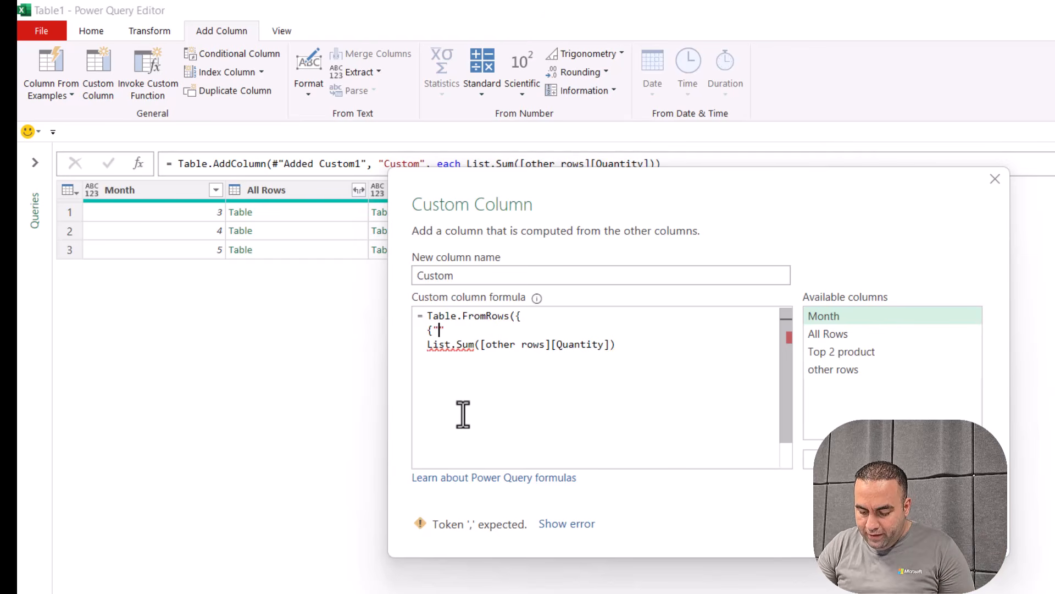
pyautogui.write('Other"')
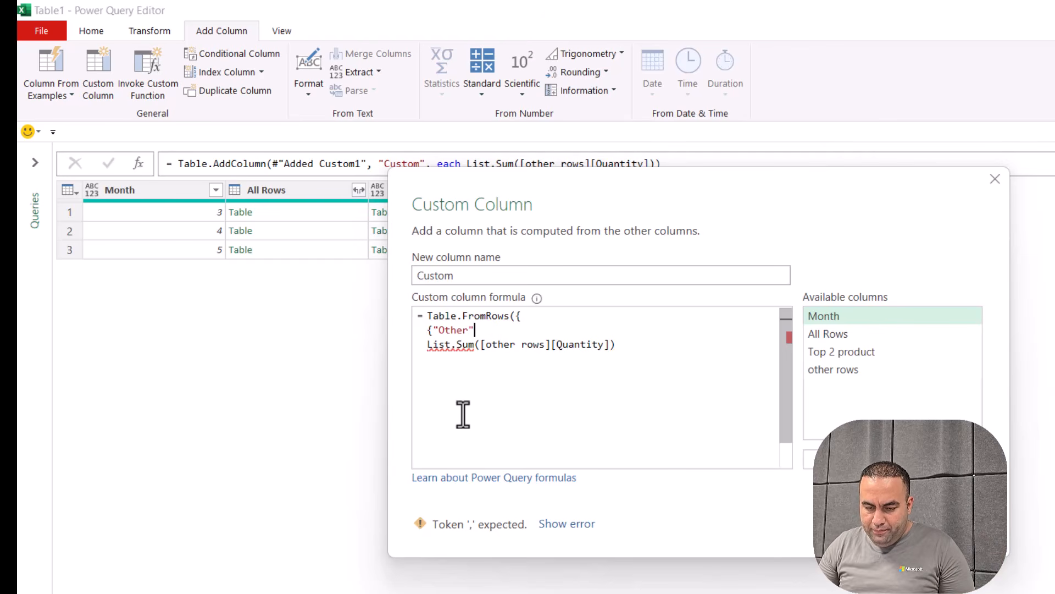
pyautogui.write(',')
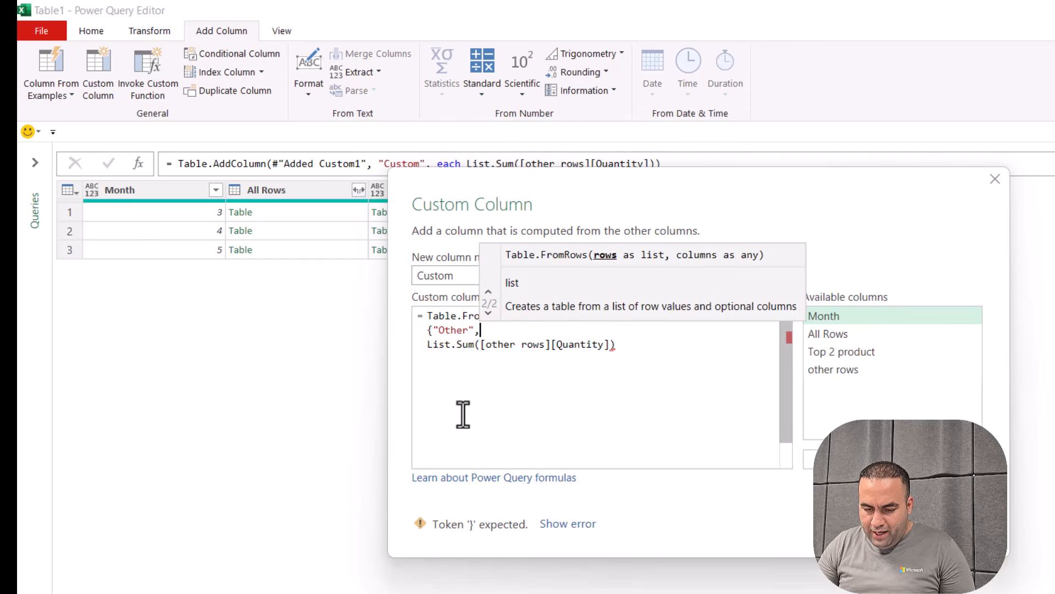
pyautogui.click(635, 350)
pyautogui.write('}')
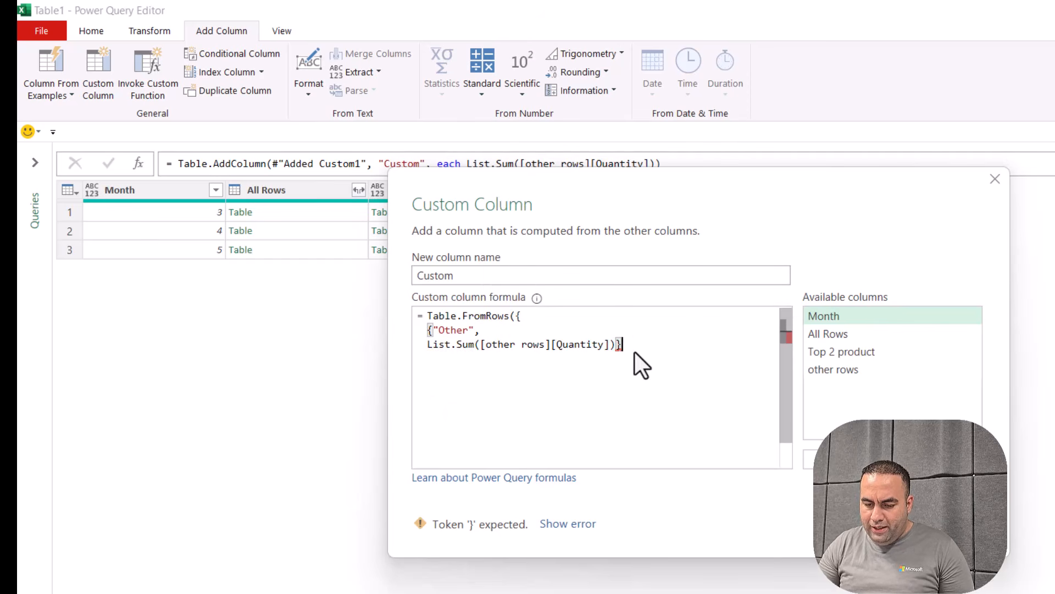
pyautogui.press('Return')
pyautogui.write('}')
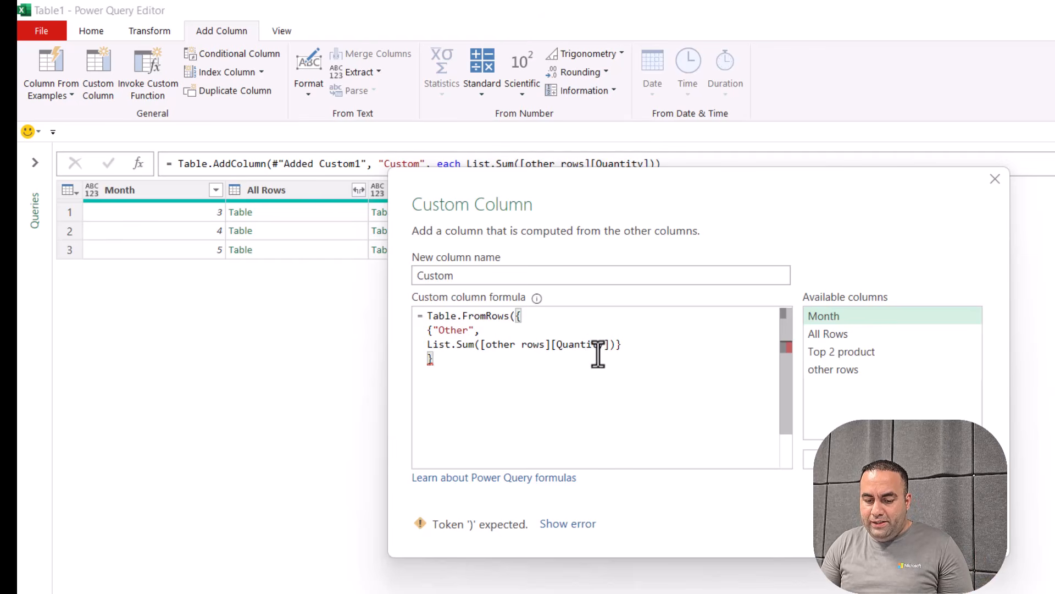
# Add the column names {"Product","Quantity"} as Table.FromRows' second argument
pyautogui.write(',')
pyautogui.press('Return')
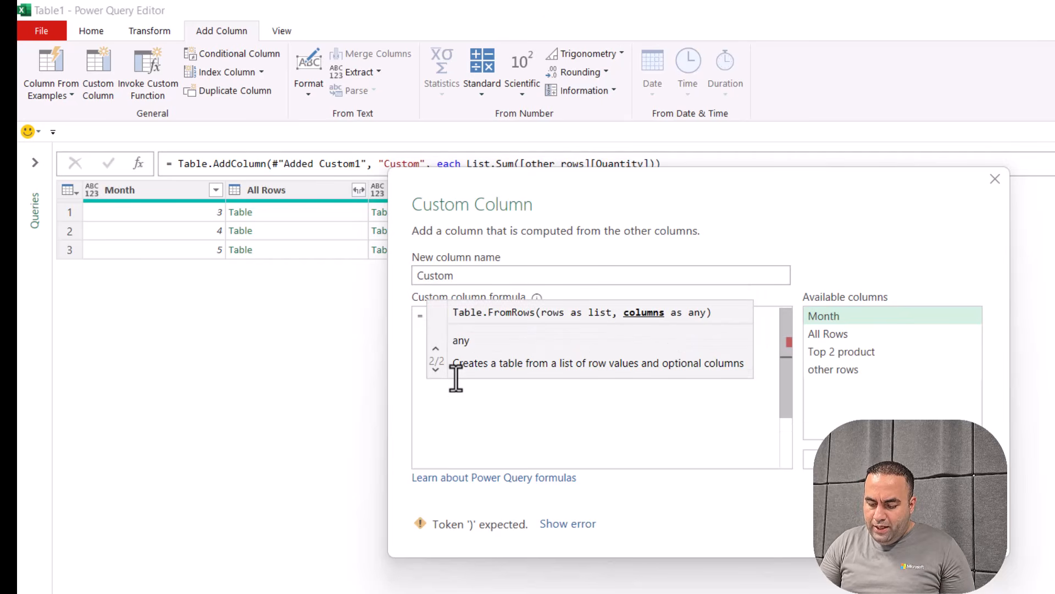
pyautogui.write('{})')
pyautogui.press('Left')
pyautogui.press('Left')
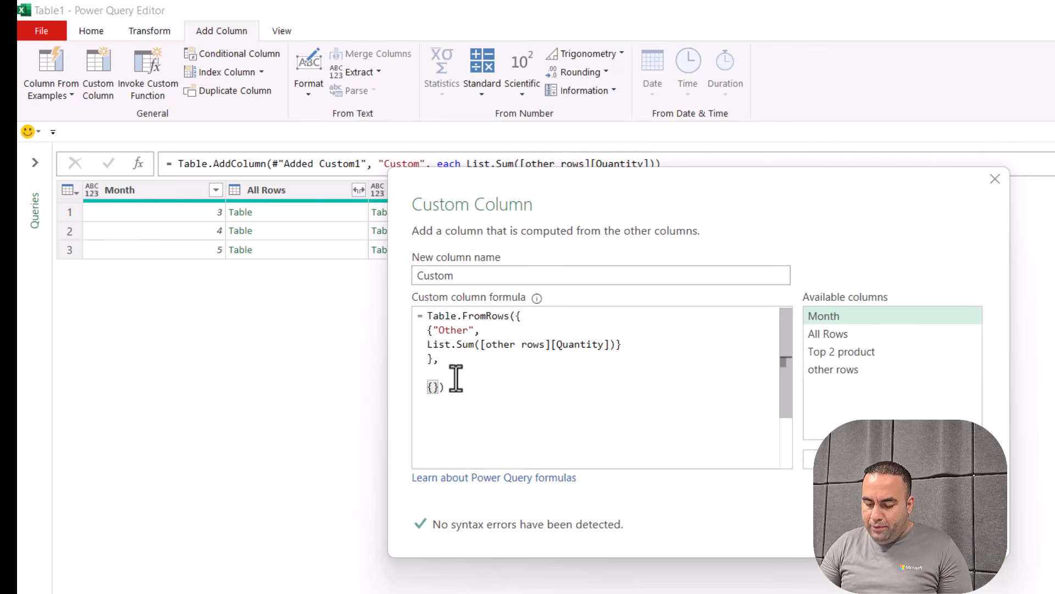
pyautogui.write('"Product')
pyautogui.press('Escape')
pyautogui.hotkey('shift', 'Left')
pyautogui.hotkey('shift', 'Left')
pyautogui.hotkey('shift', 'Left')
pyautogui.hotkey('shift', 'Left')
pyautogui.hotkey('shift', 'Left')
pyautogui.hotkey('shift', 'Left')
pyautogui.hotkey('shift', 'Left')
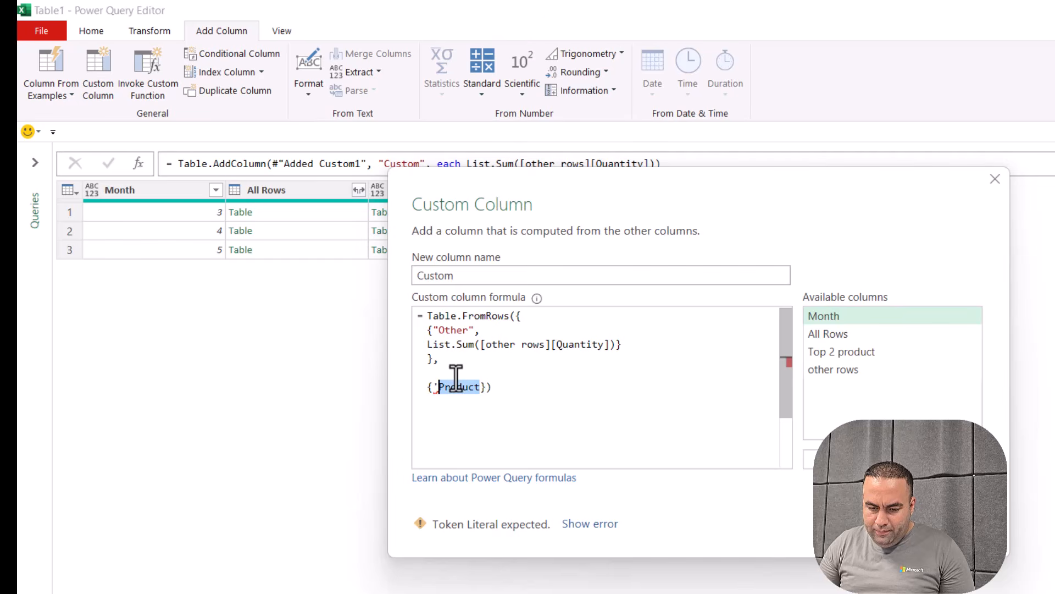
pyautogui.write('"')
pyautogui.press('Left')
pyautogui.press('Left')
pyautogui.press('Left')
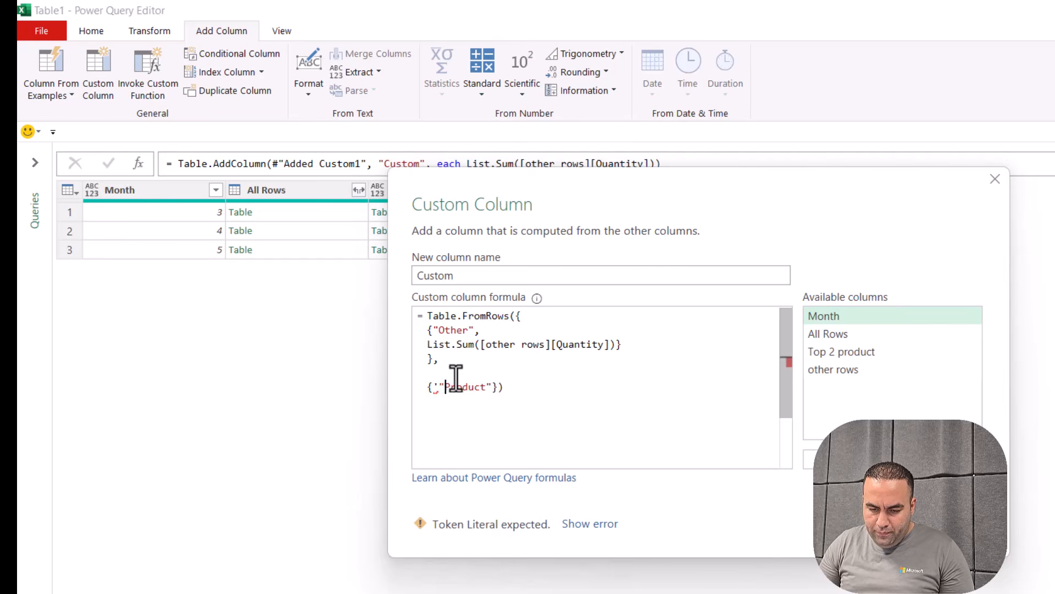
pyautogui.press('Delete')
pyautogui.hotkey('ctrl', 'Right')
pyautogui.hotkey('ctrl', 'Right')
pyautogui.hotkey('ctrl', 'Right')
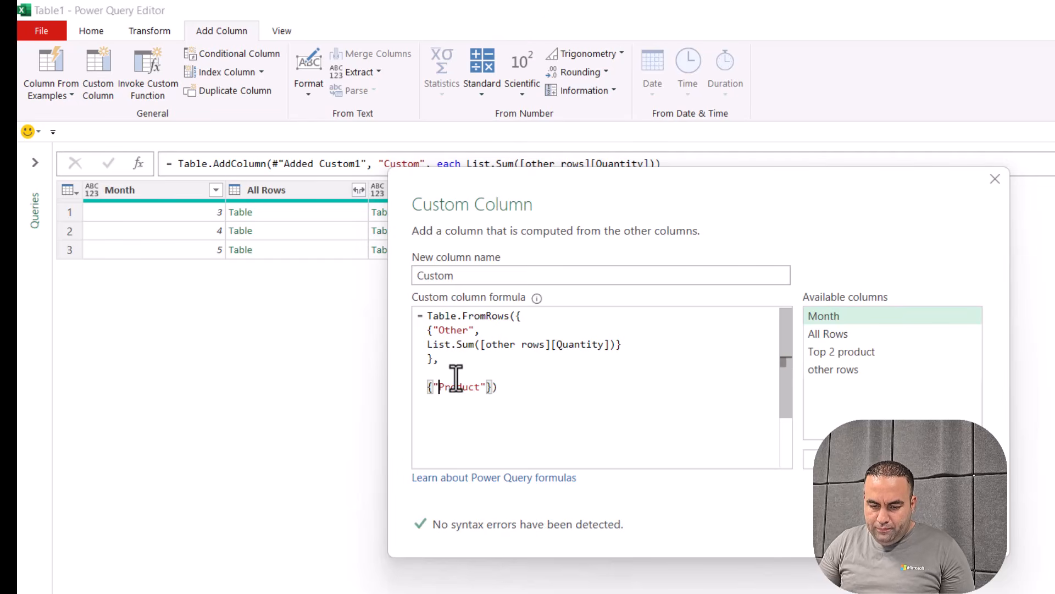
pyautogui.press('Left')
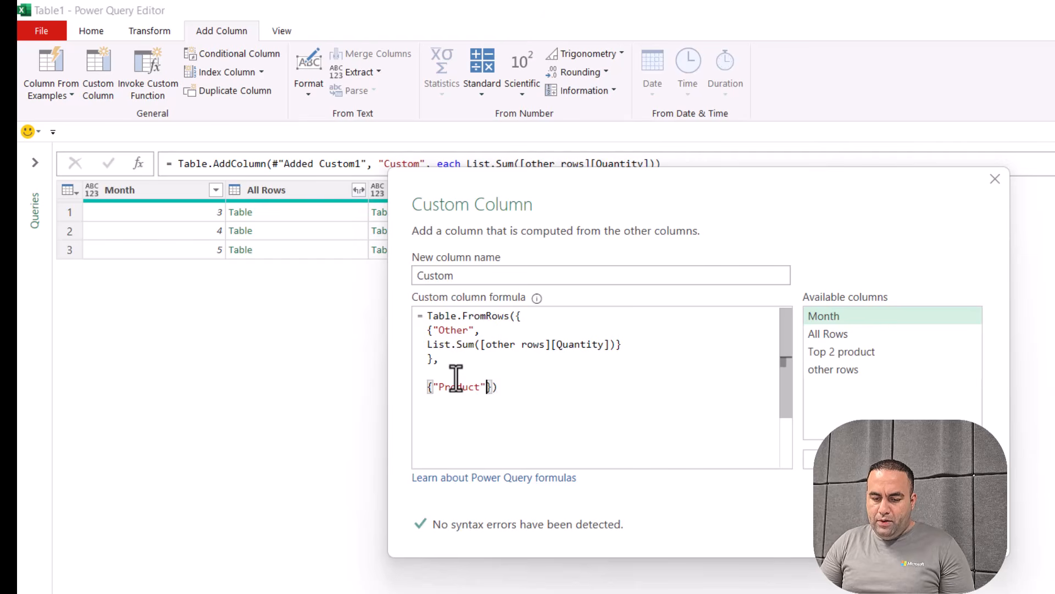
pyautogui.write(',')
pyautogui.write('"Quantit')
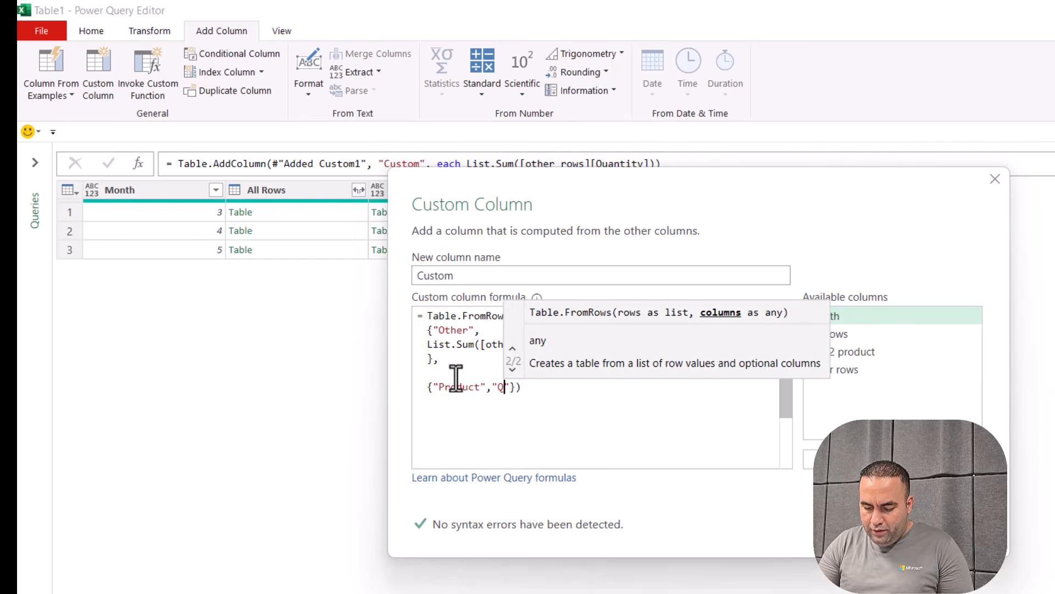
pyautogui.write('y')
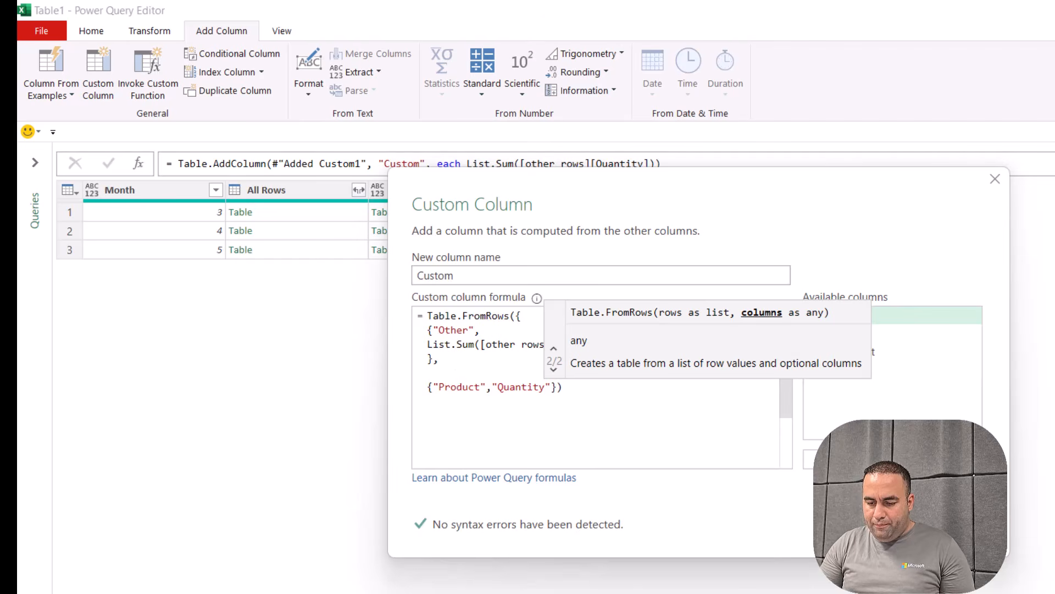
pyautogui.press('Escape')
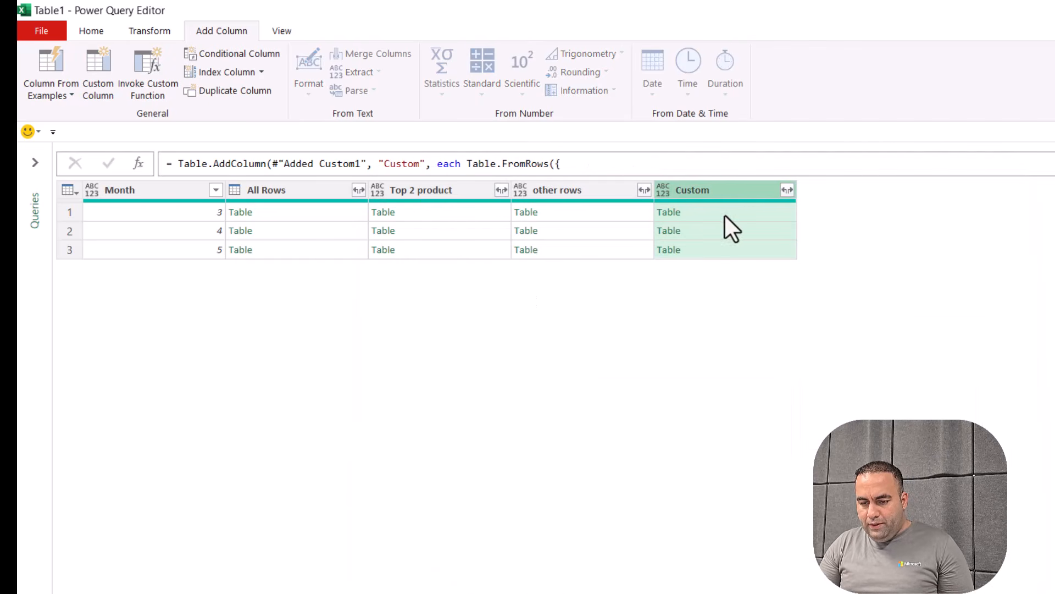
# Preview the resulting Other tables, showing Quantity 37 for month 3
pyautogui.click(731, 227)
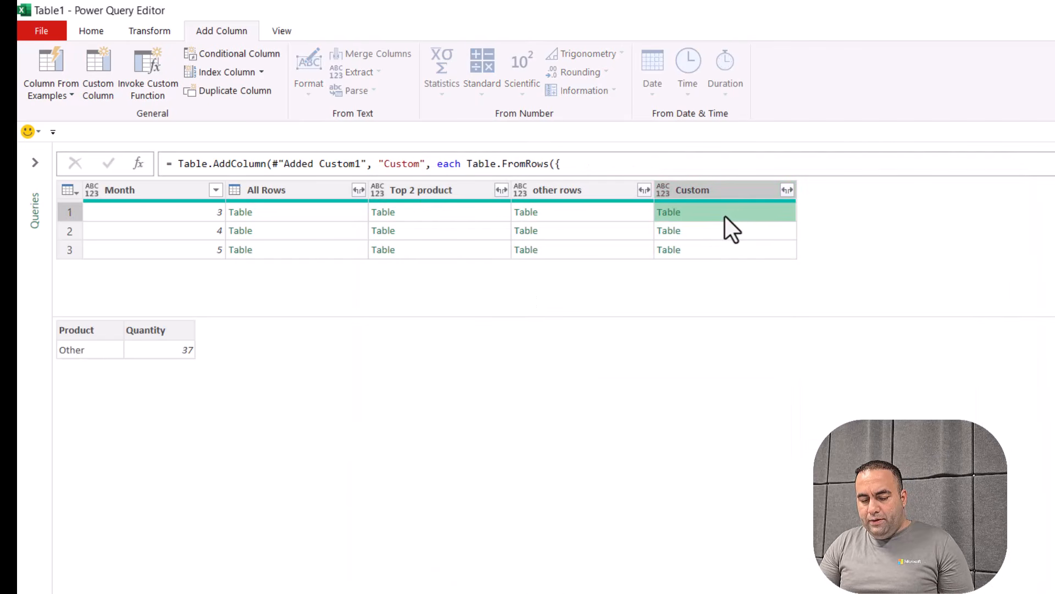
pyautogui.click(695, 233)
pyautogui.click(584, 209)
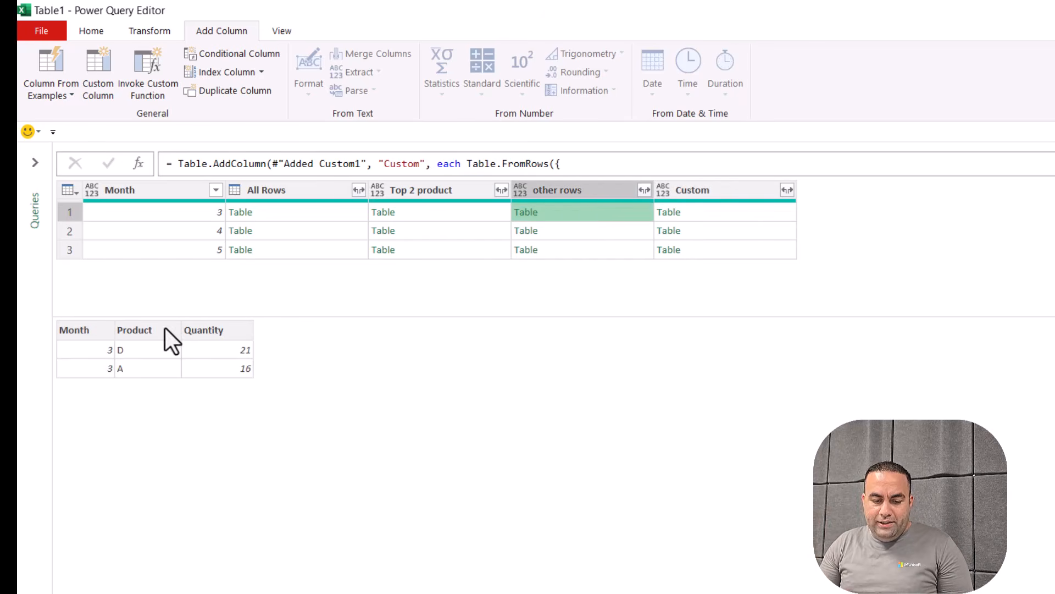
pyautogui.click(695, 213)
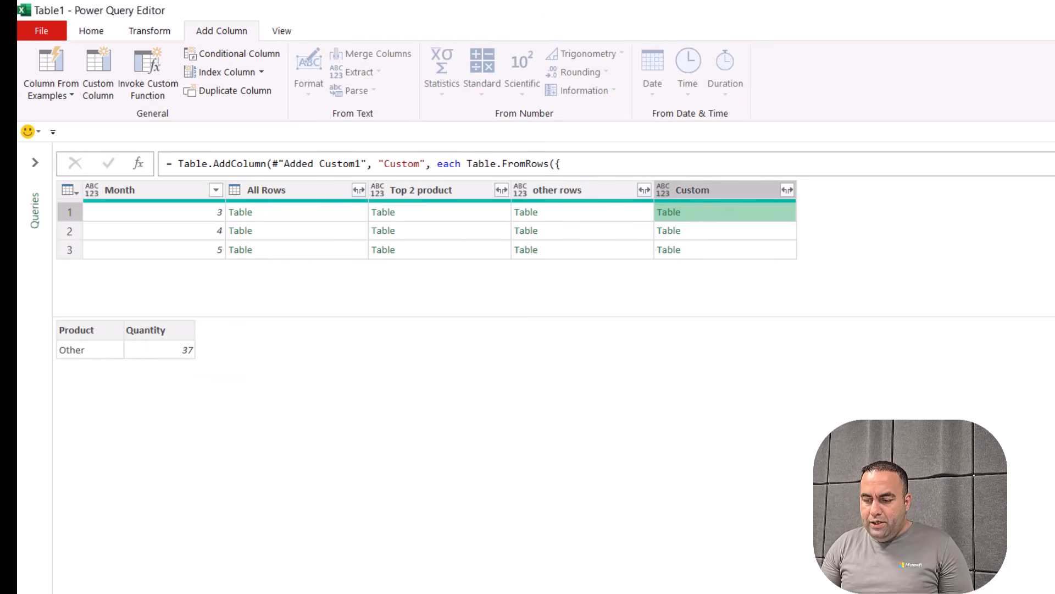
pyautogui.click(97, 32)
pyautogui.click(220, 25)
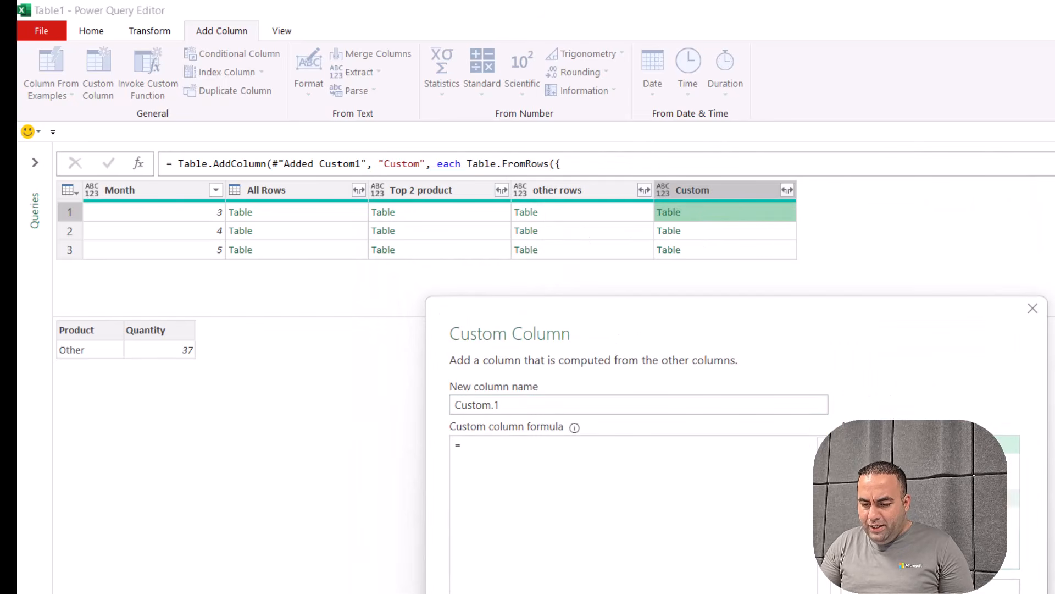
# Add a Custom.1 column = [Top 2 product]&[Custom] combining top rows with Other
pyautogui.doubleClick(913, 480)
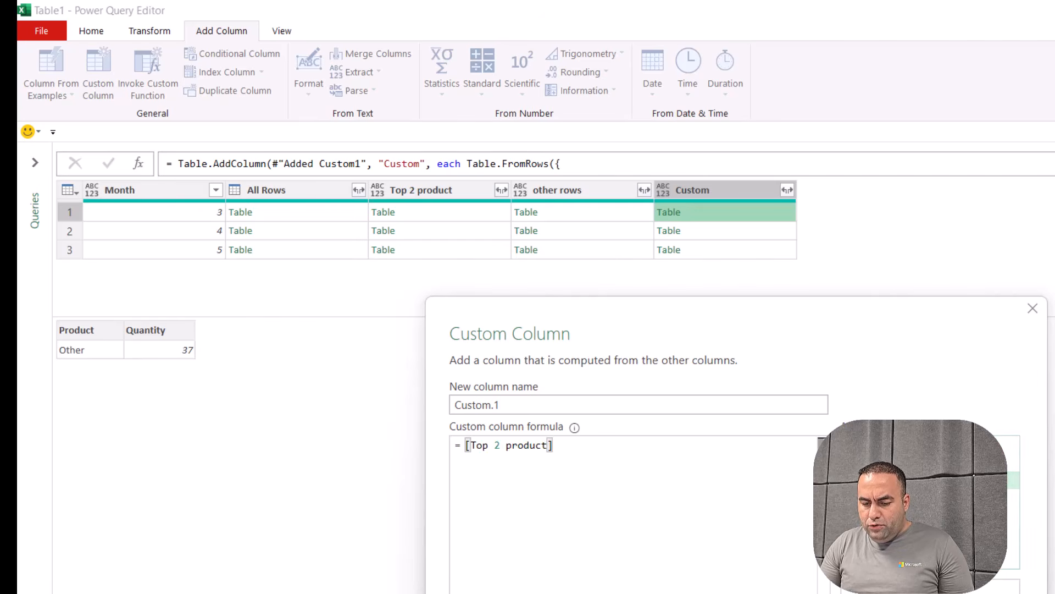
pyautogui.write('&')
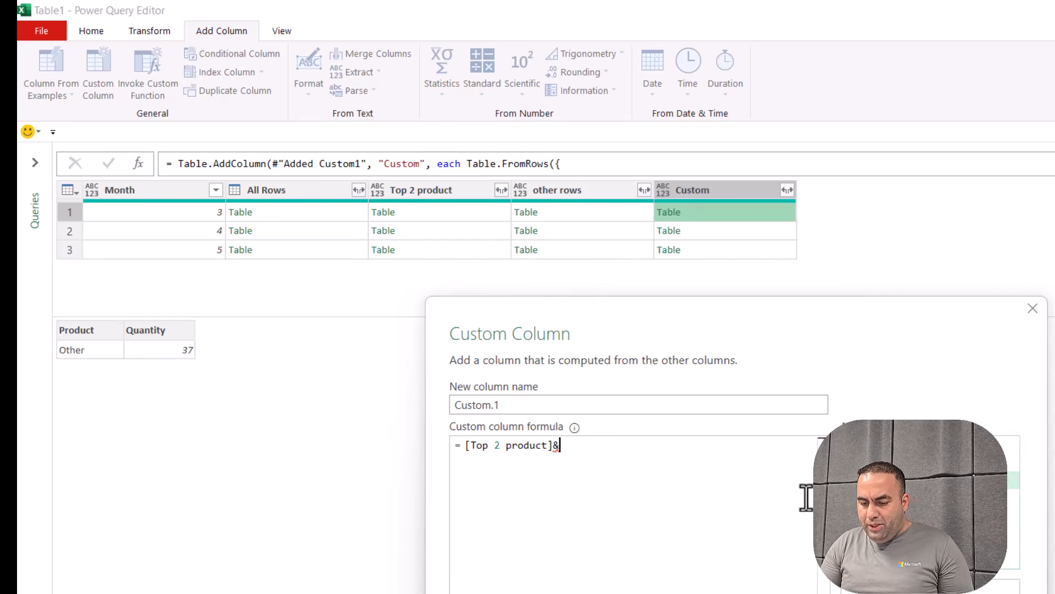
pyautogui.doubleClick(912, 516)
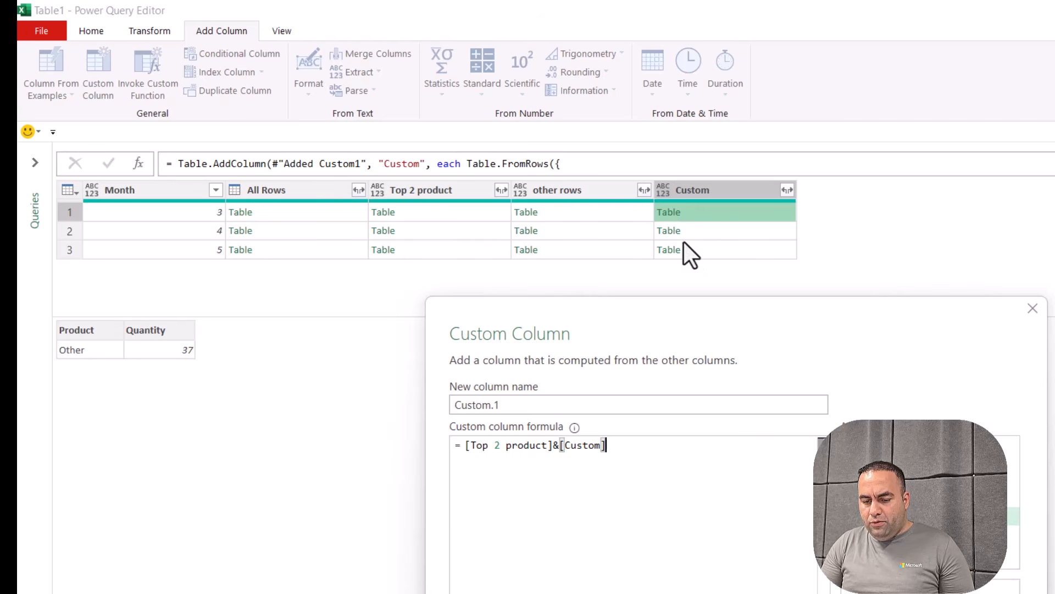
pyautogui.press('Return')
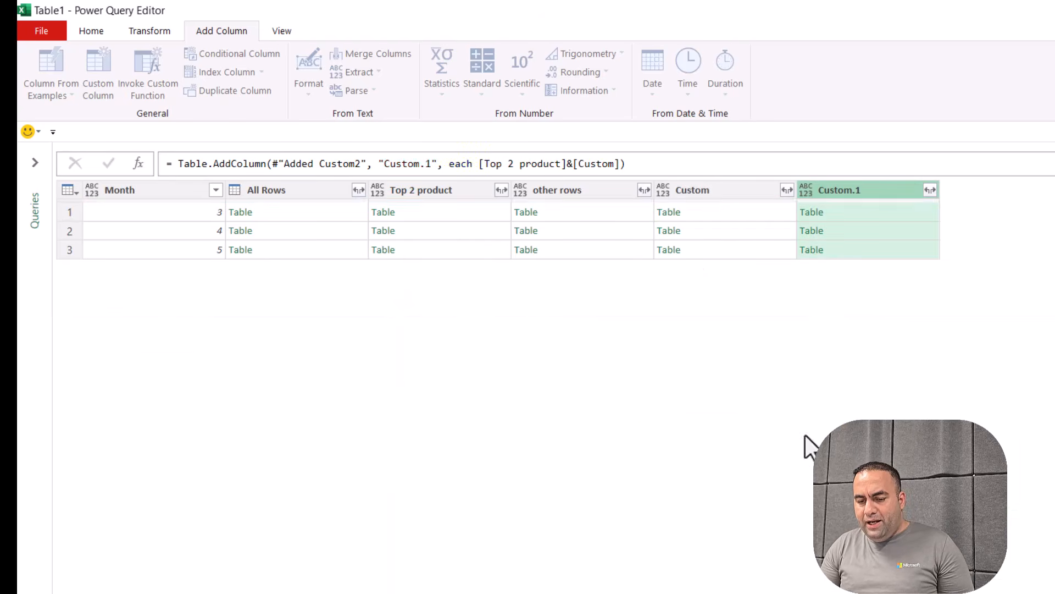
pyautogui.click(852, 214)
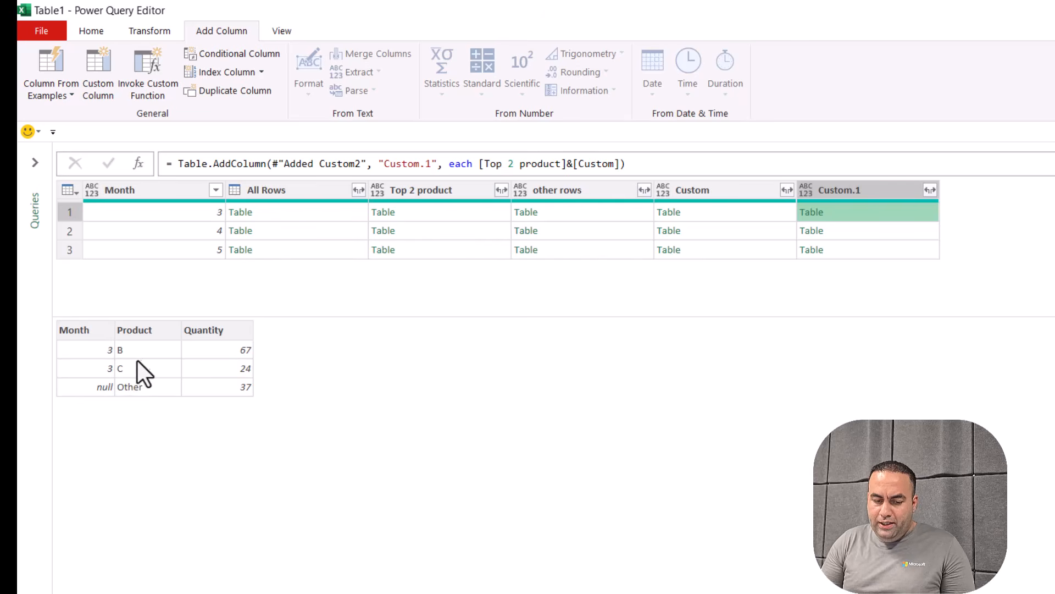
# Expand Custom.1 without the column-name prefix into Month.1, Product and Quantity
pyautogui.click(927, 193)
pyautogui.click(728, 360)
pyautogui.click(825, 421)
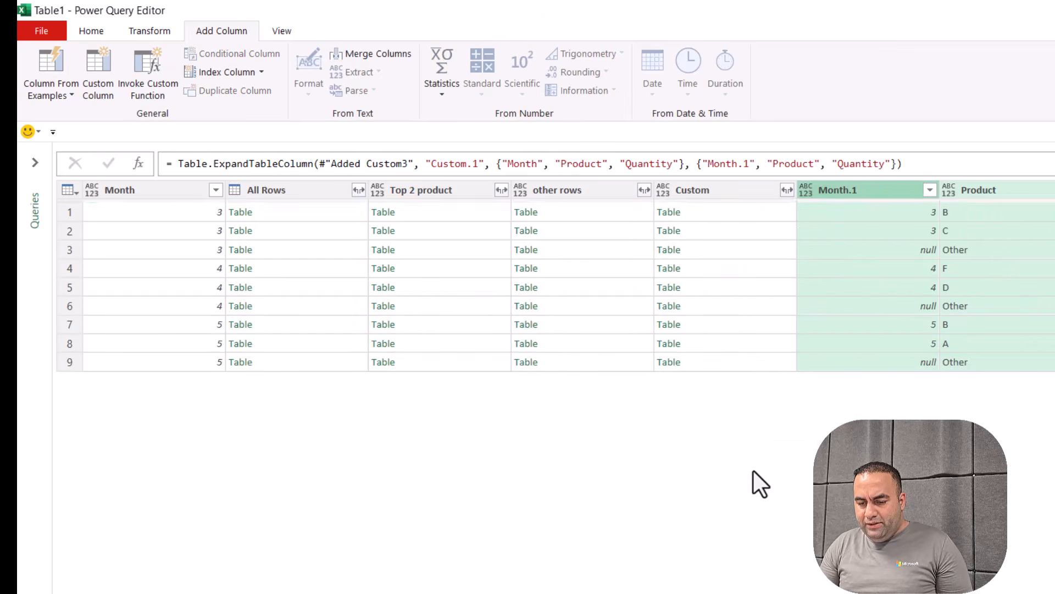
pyautogui.hscroll(2, 685, 496)
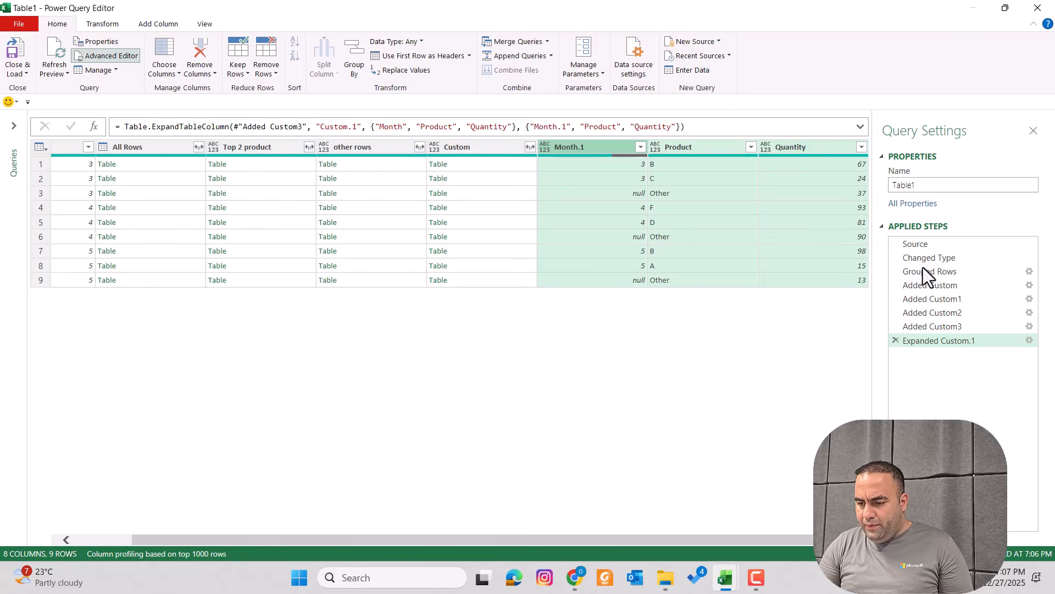
# Step back to Added Custom, where Top 2 product is Table.MaxN([All Rows],"Quantity",2)
pyautogui.click(947, 288)
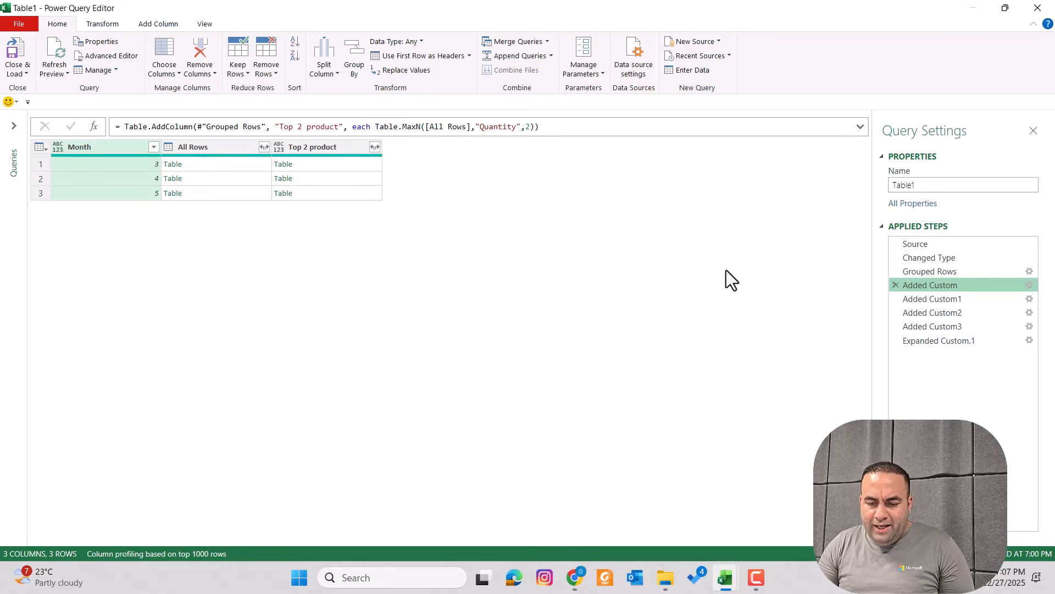
pyautogui.click(934, 299)
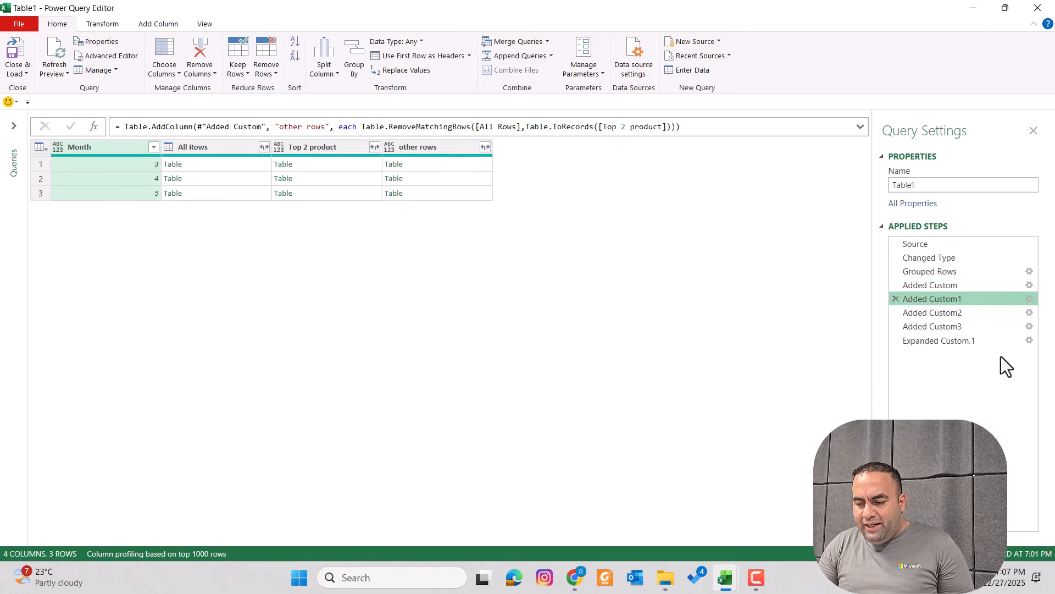
pyautogui.click(954, 285)
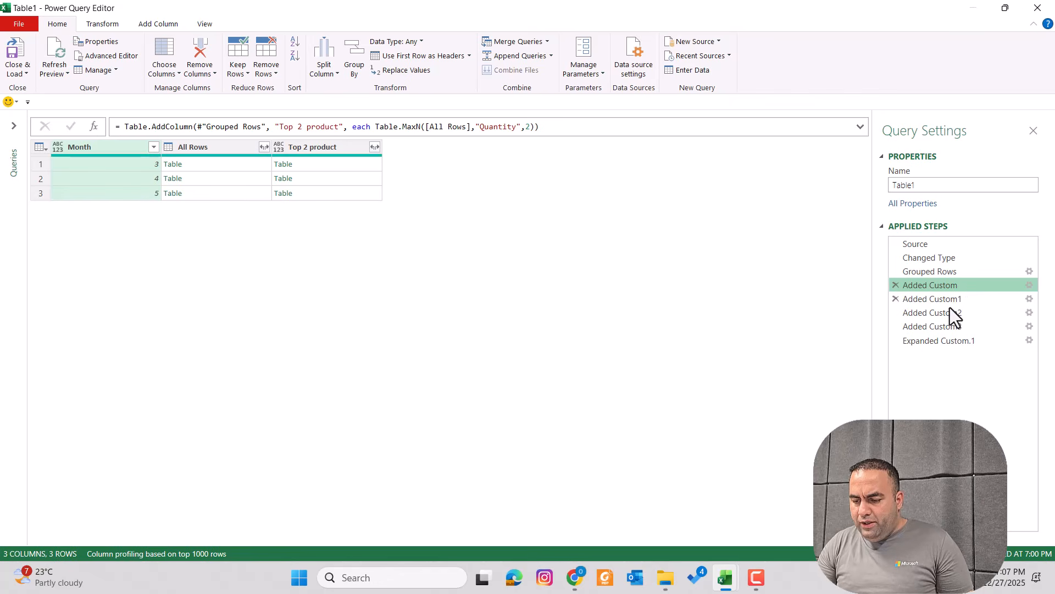
# Rename the Top 2 product custom column to Record_Featured_Column
pyautogui.click(1027, 291)
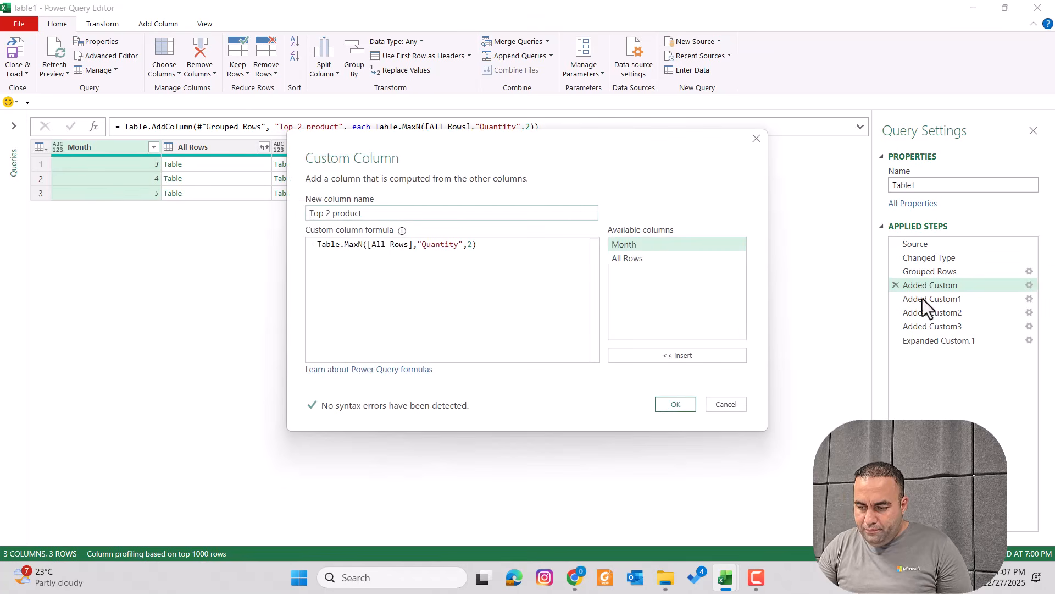
pyautogui.tripleClick(372, 212)
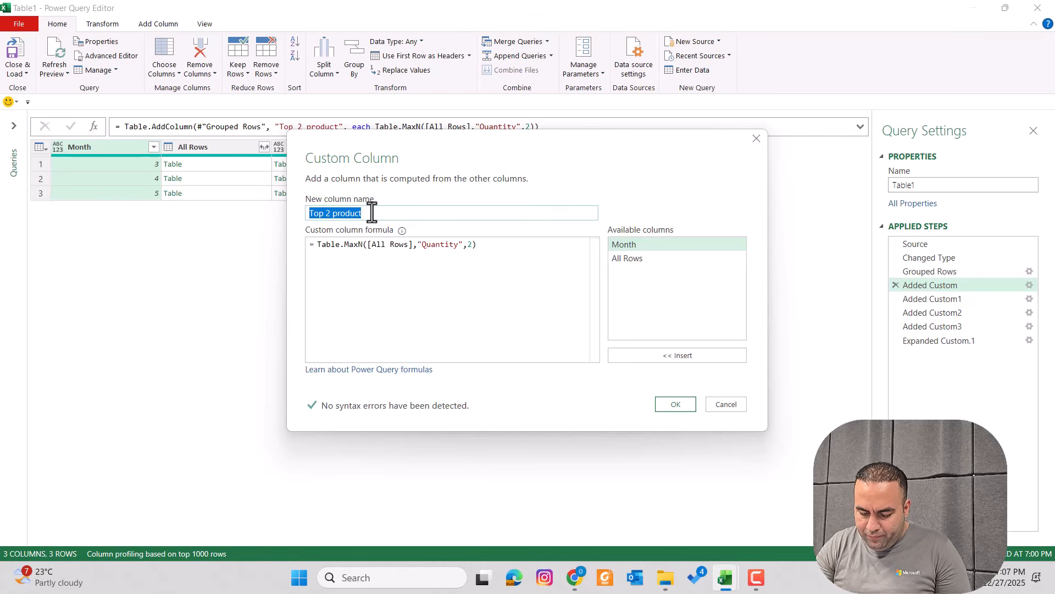
pyautogui.write('Record_Featured_Column')
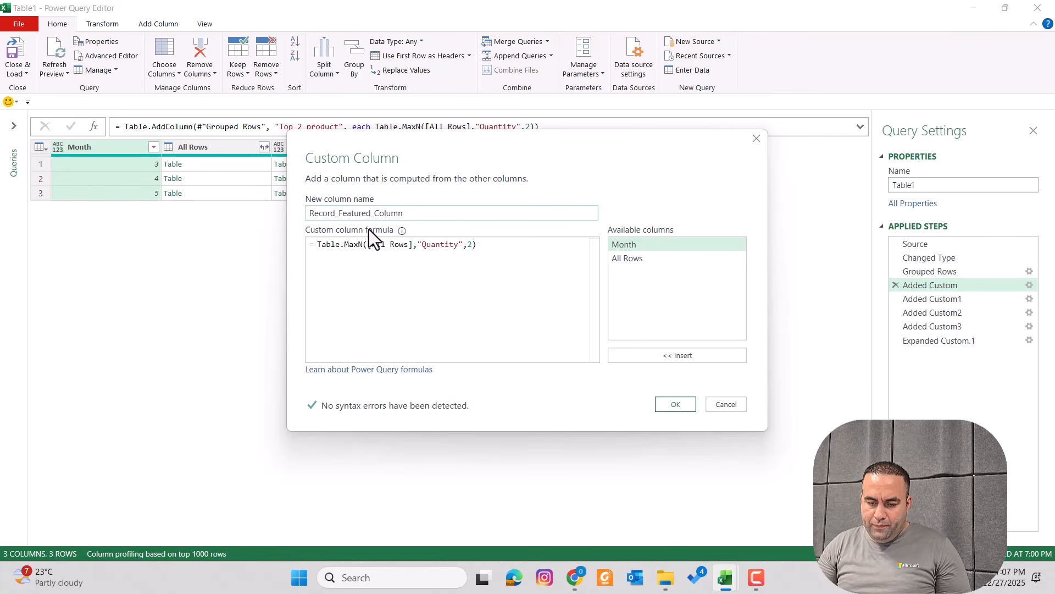
# Wrap the formula as a record: [Top 2 product= Table.MaxN([All Rows],"Quantity",2)]
pyautogui.click(315, 245)
pyautogui.click(318, 244)
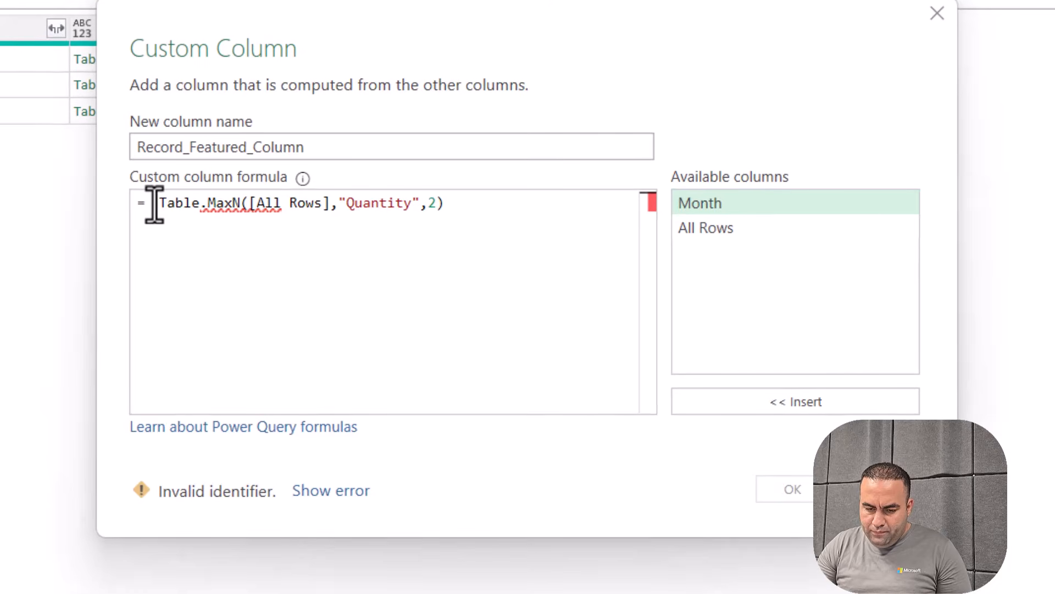
pyautogui.write('[')
pyautogui.press('Return')
pyautogui.press('Return')
pyautogui.press('Return')
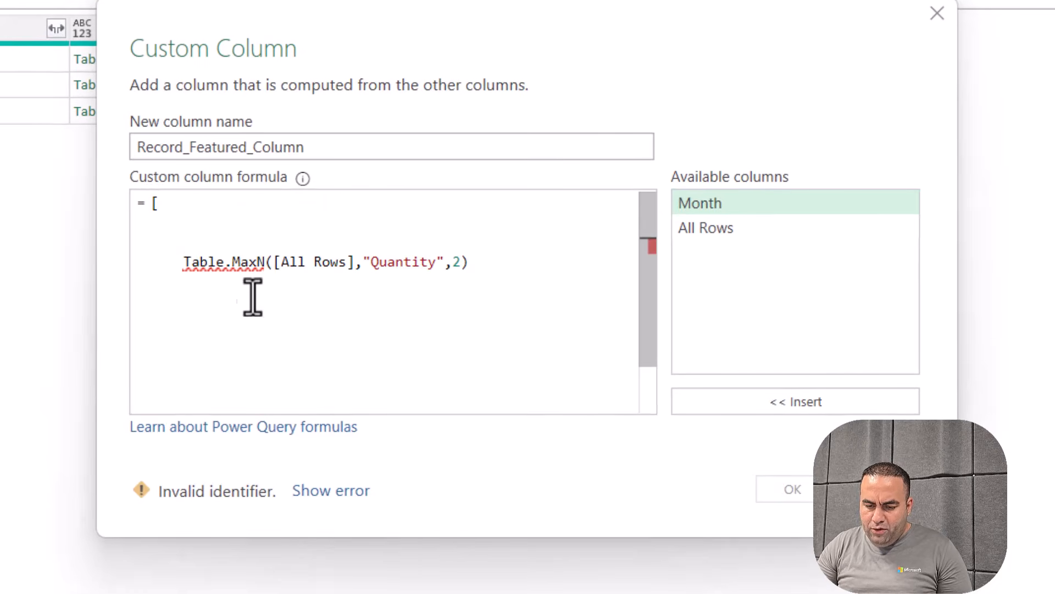
pyautogui.press('End')
pyautogui.press('Return')
pyautogui.press('Return')
pyautogui.press('Return')
pyautogui.press('Return')
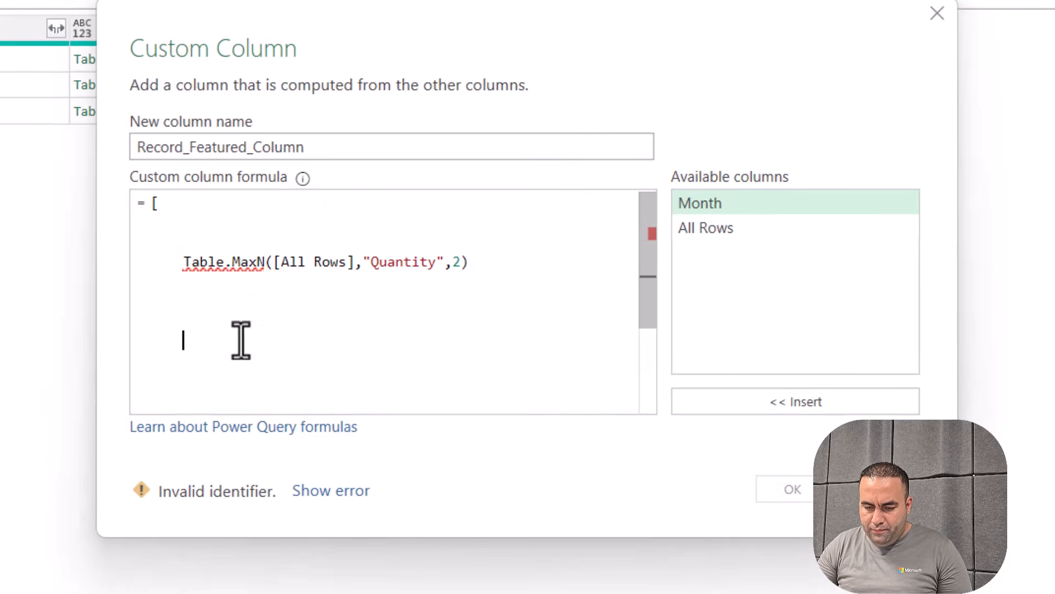
pyautogui.write(']')
pyautogui.click(186, 201)
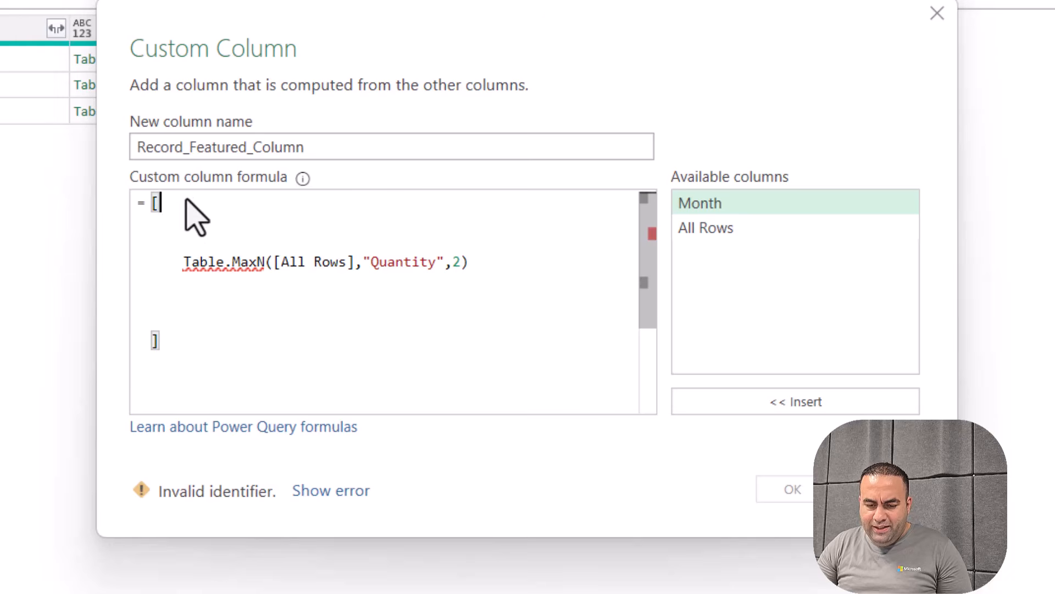
pyautogui.write('Top 2 product')
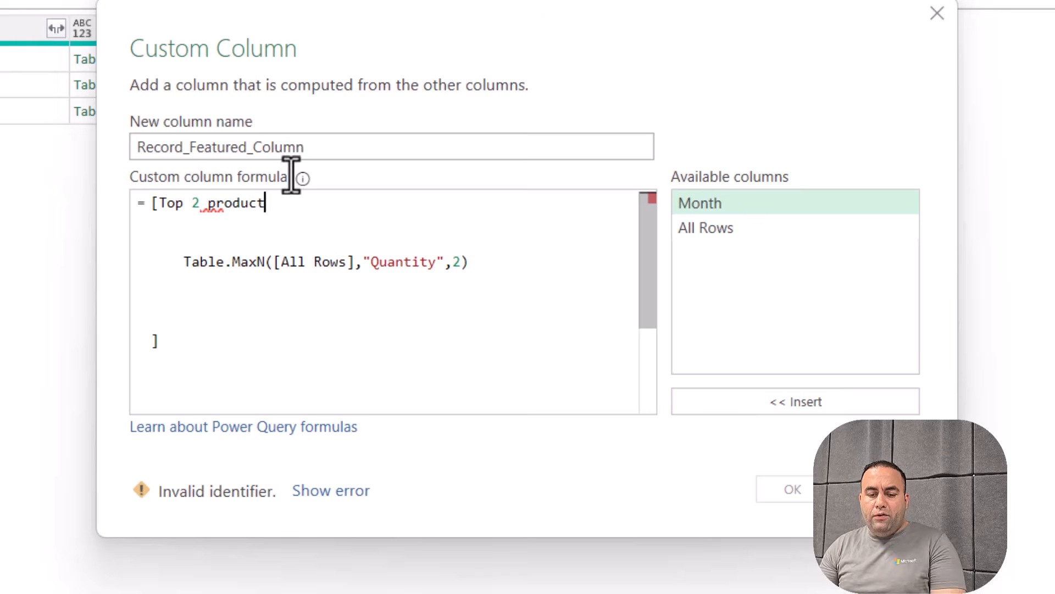
pyautogui.moveTo(327, 19); pyautogui.dragTo(432, 107)
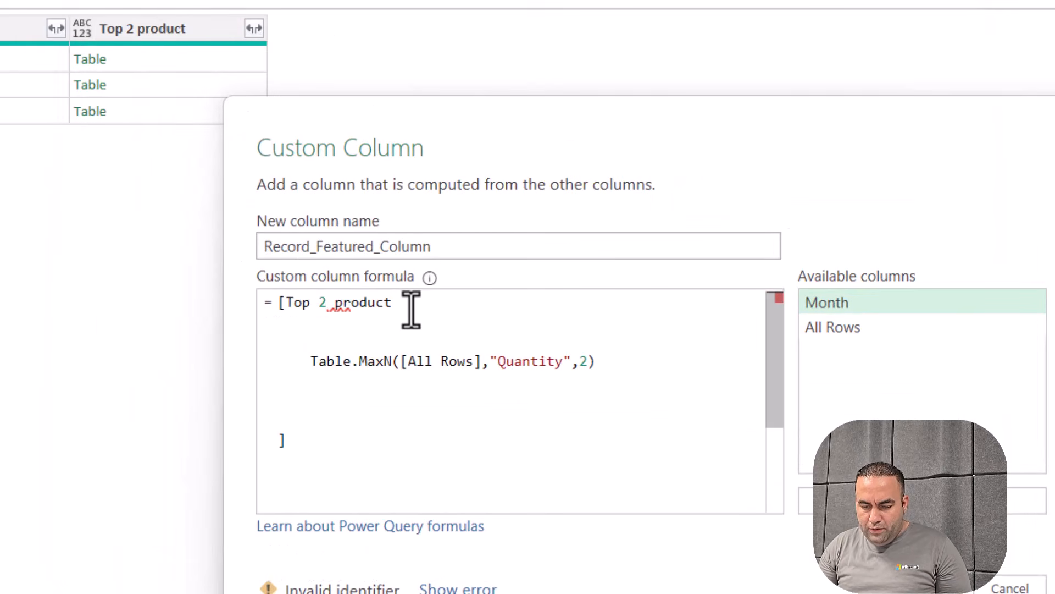
pyautogui.write('=')
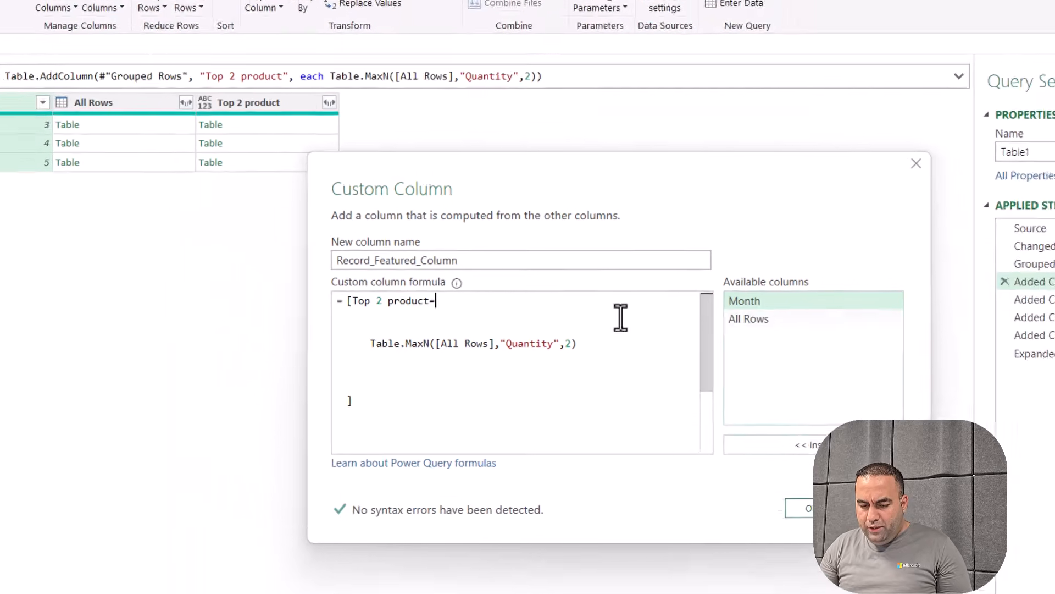
# Apply the edited column and preview the first month's record and the other rows step
pyautogui.click(923, 587)
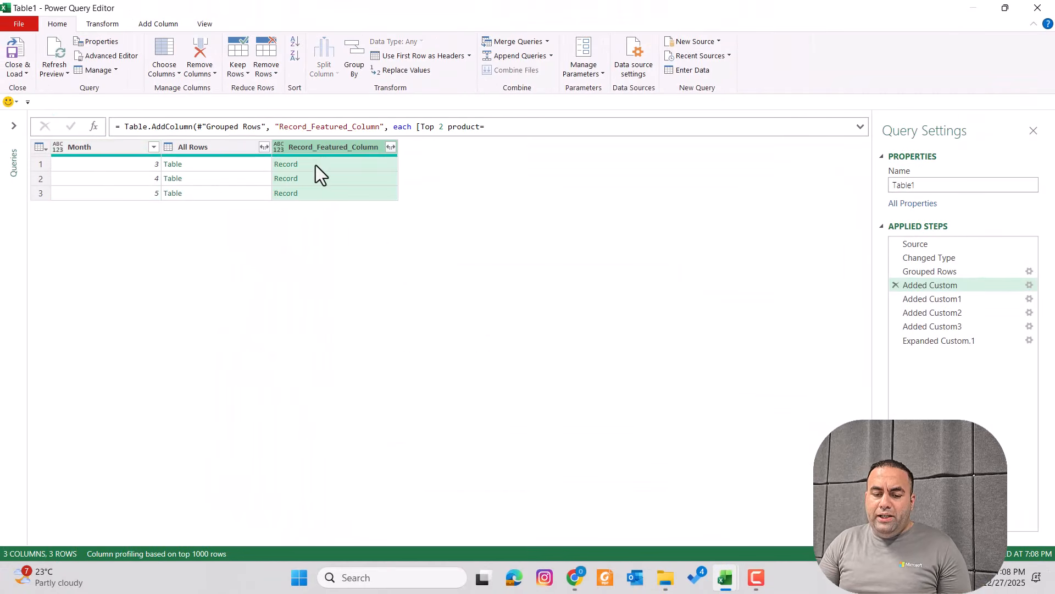
pyautogui.click(315, 164)
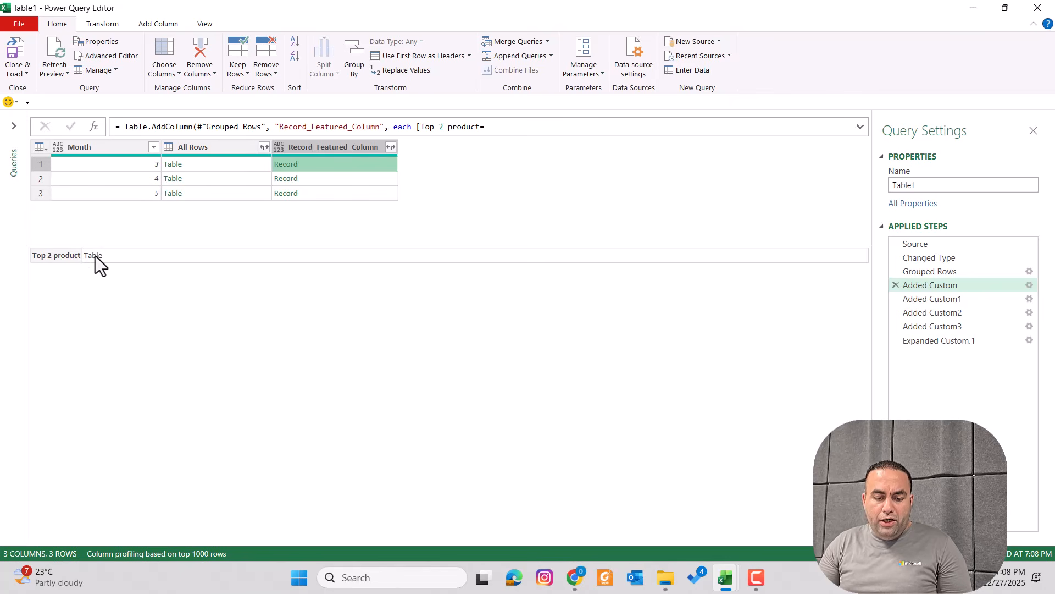
pyautogui.click(961, 300)
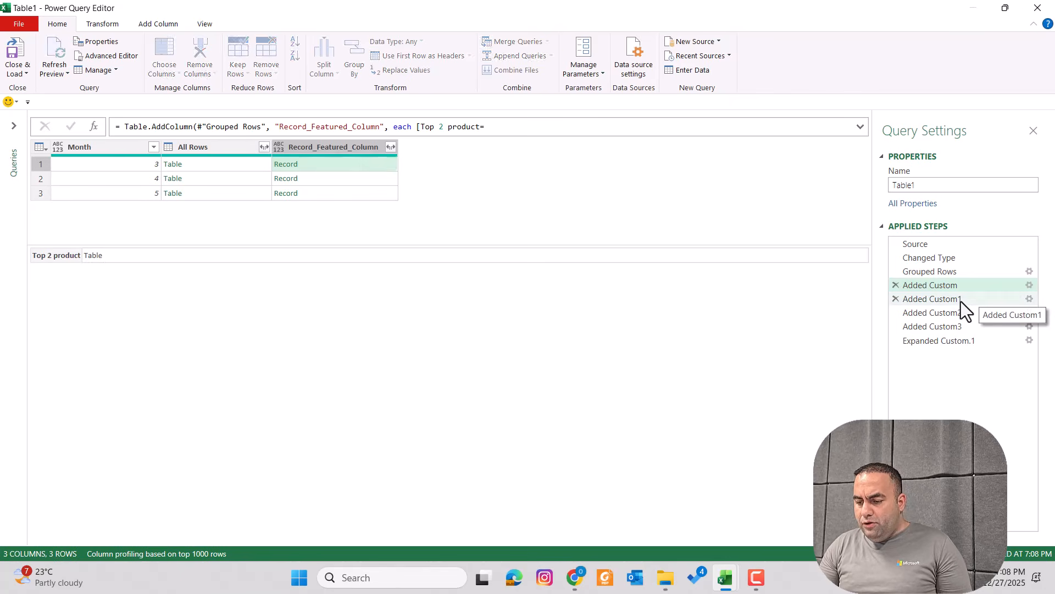
# Copy the RemoveMatchingRows formula from the other rows step's settings without changing it
pyautogui.click(1029, 298)
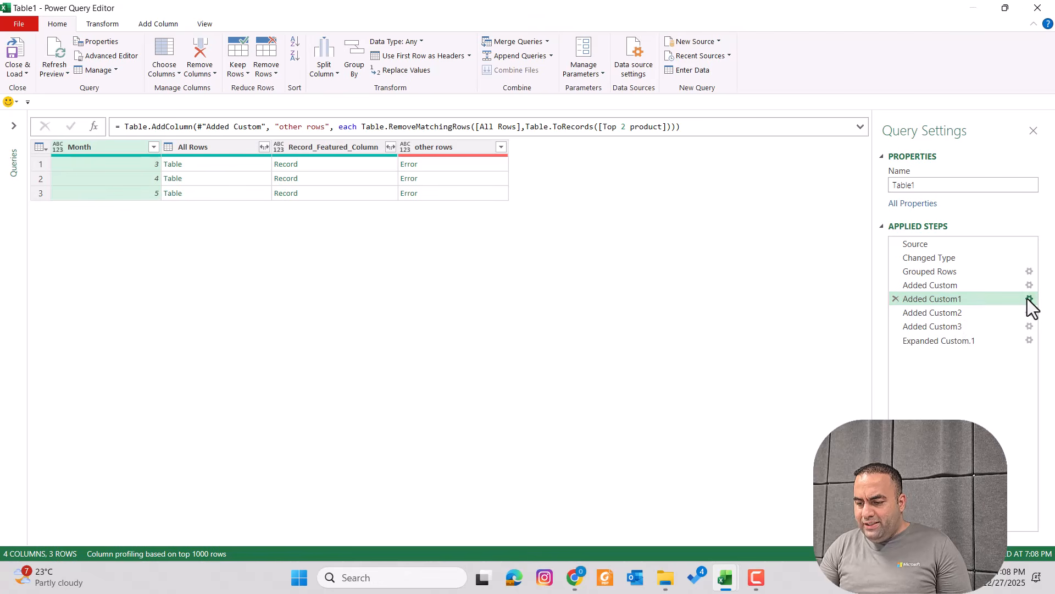
pyautogui.click(464, 278)
pyautogui.hotkey('ctrl', 'a')
pyautogui.hotkey('ctrl', 'c')
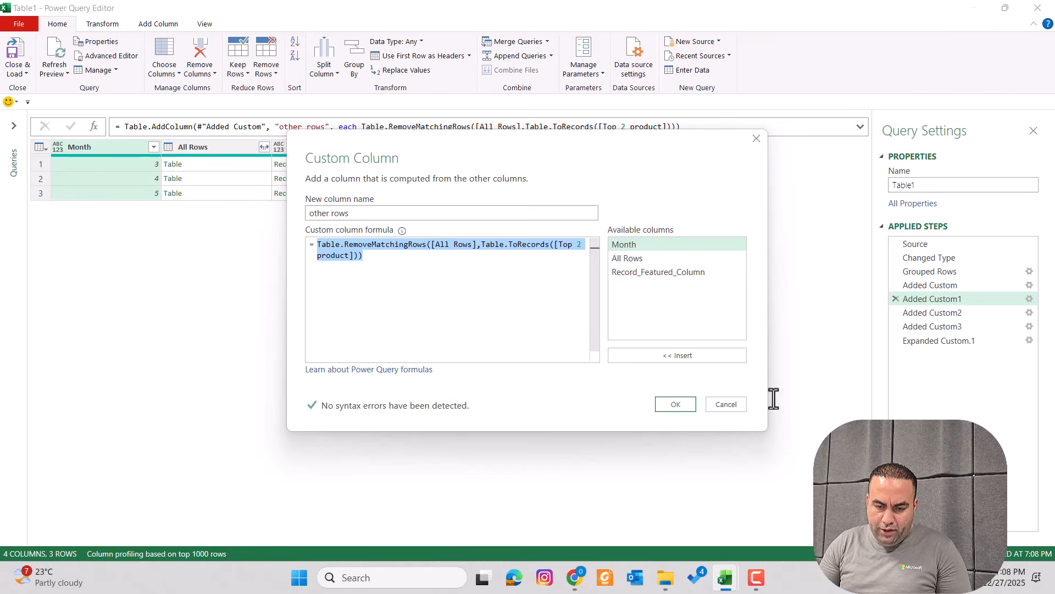
pyautogui.click(735, 403)
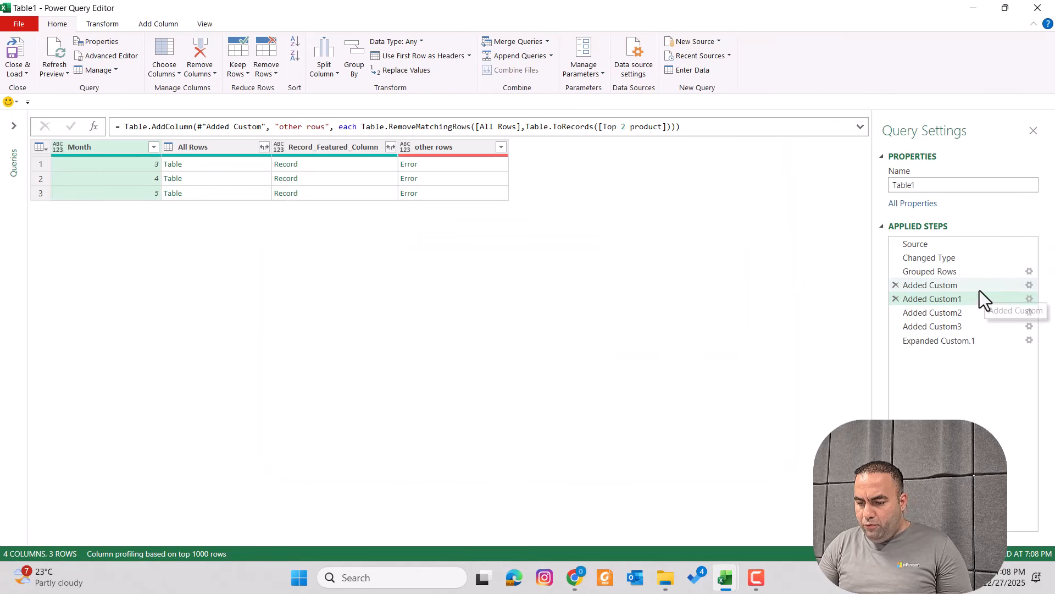
# In Added Custom, tidy the record formula so Table.MaxN sits on the Top 2 product line
pyautogui.click(1014, 285)
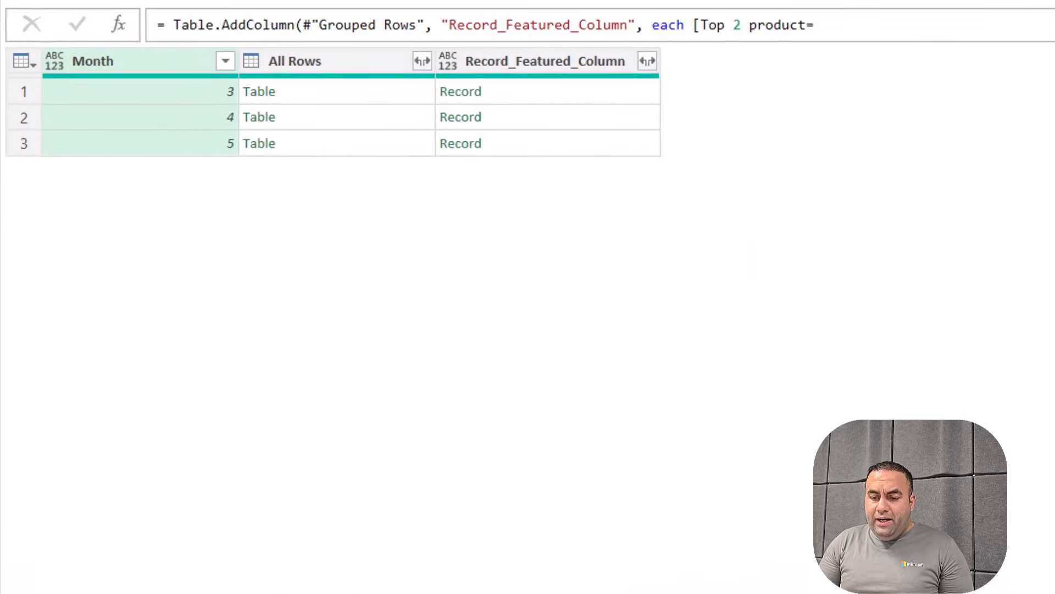
pyautogui.click(761, 61)
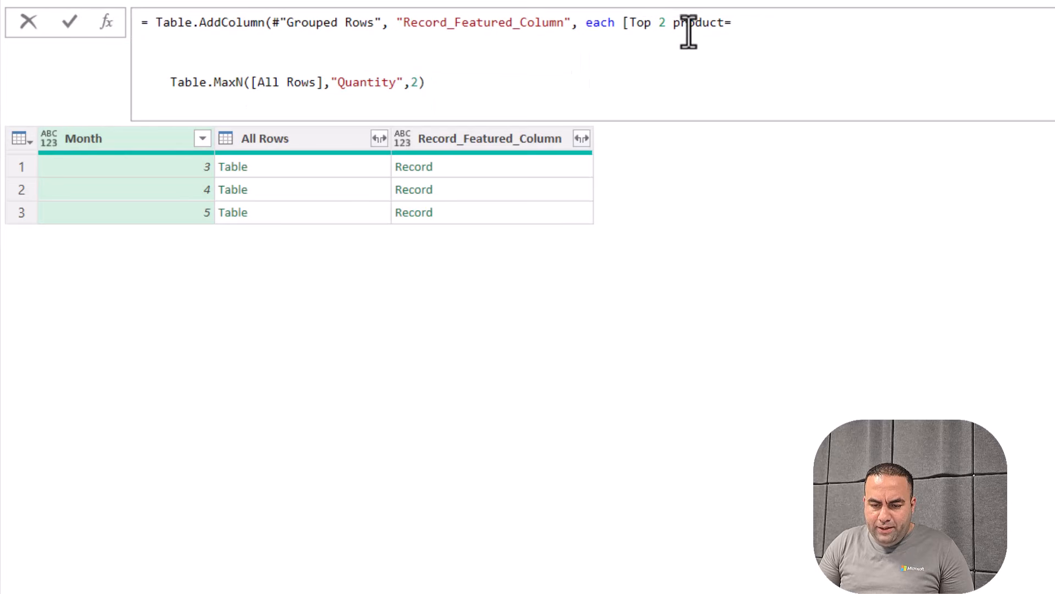
pyautogui.press('BackSpace')
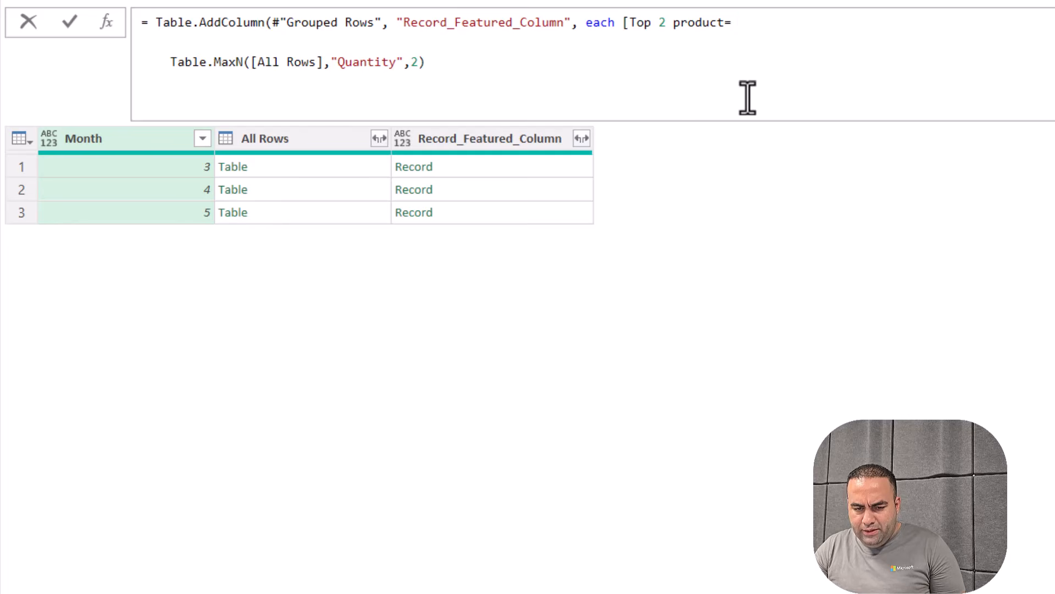
pyautogui.press('Delete')
pyautogui.press('Delete')
pyautogui.hotkey('shift', 'Right')
pyautogui.hotkey('shift', 'Right')
pyautogui.hotkey('shift', 'Right')
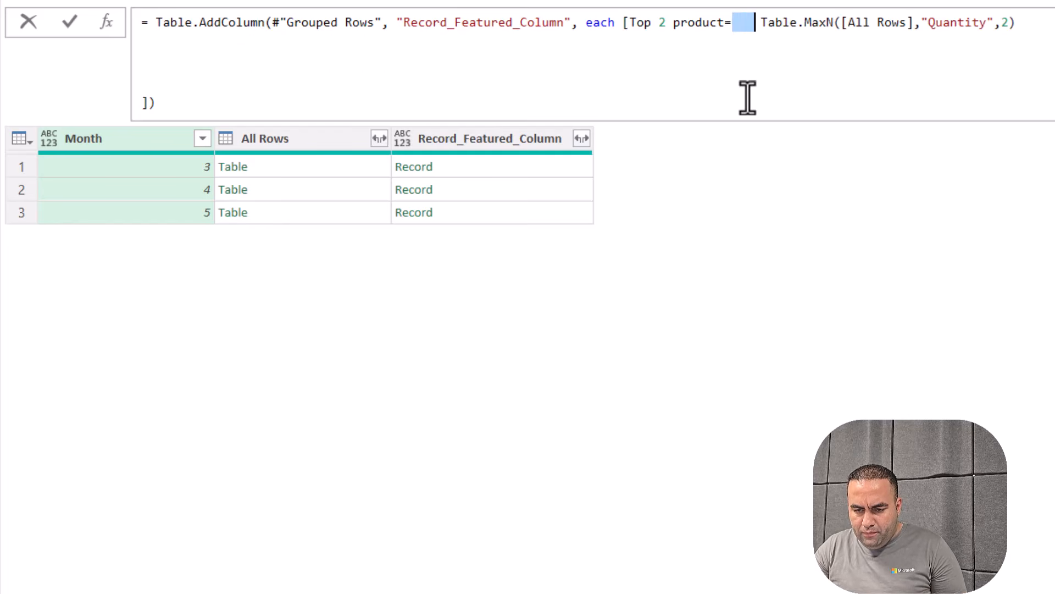
pyautogui.hotkey('shift', 'Right')
pyautogui.press('Delete')
pyautogui.press('Left')
pyautogui.press('Left')
pyautogui.press('Left')
pyautogui.press('Left')
pyautogui.press('Left')
pyautogui.press('Left')
pyautogui.press('Left')
pyautogui.press('Left')
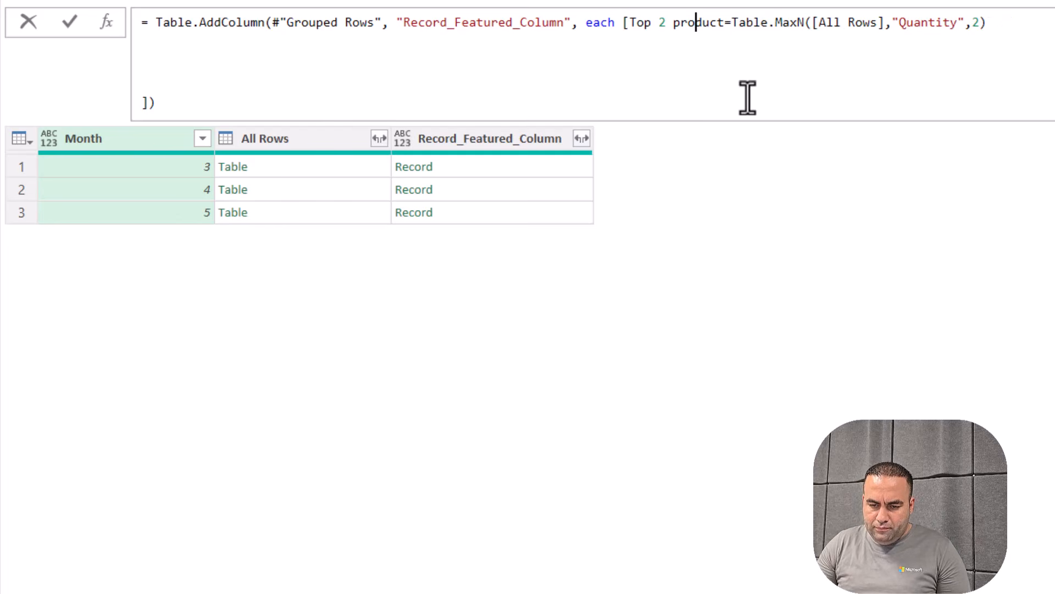
pyautogui.press('Left')
pyautogui.press('Left')
pyautogui.press('Left')
pyautogui.press('Left')
pyautogui.press('Left')
pyautogui.press('Left')
pyautogui.press('Left')
pyautogui.press('Left')
pyautogui.press('Left')
pyautogui.press('Left')
pyautogui.press('Right')
pyautogui.press('Right')
pyautogui.press('Right')
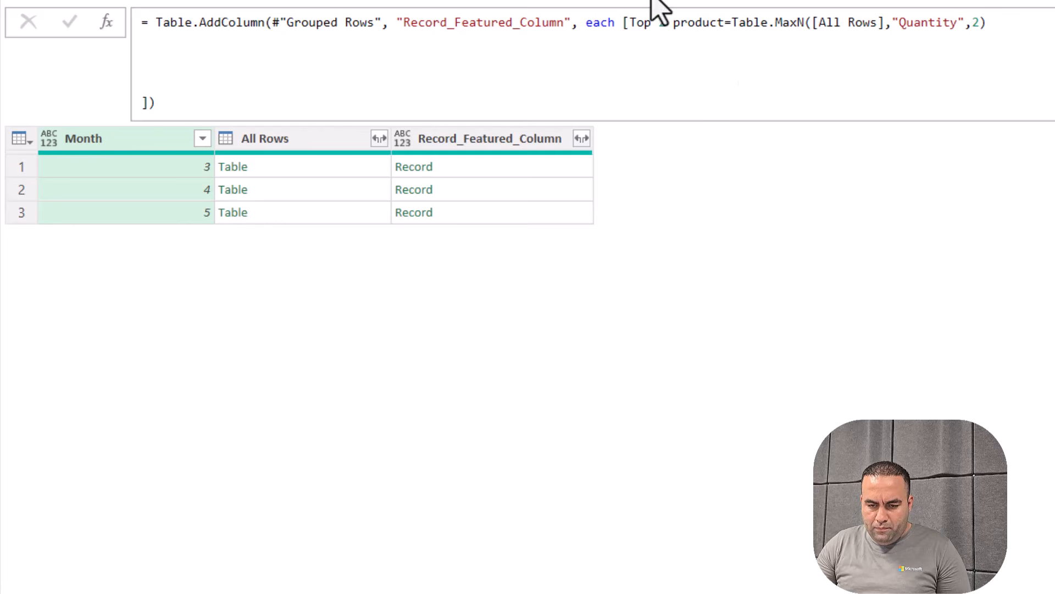
pyautogui.click(623, 22)
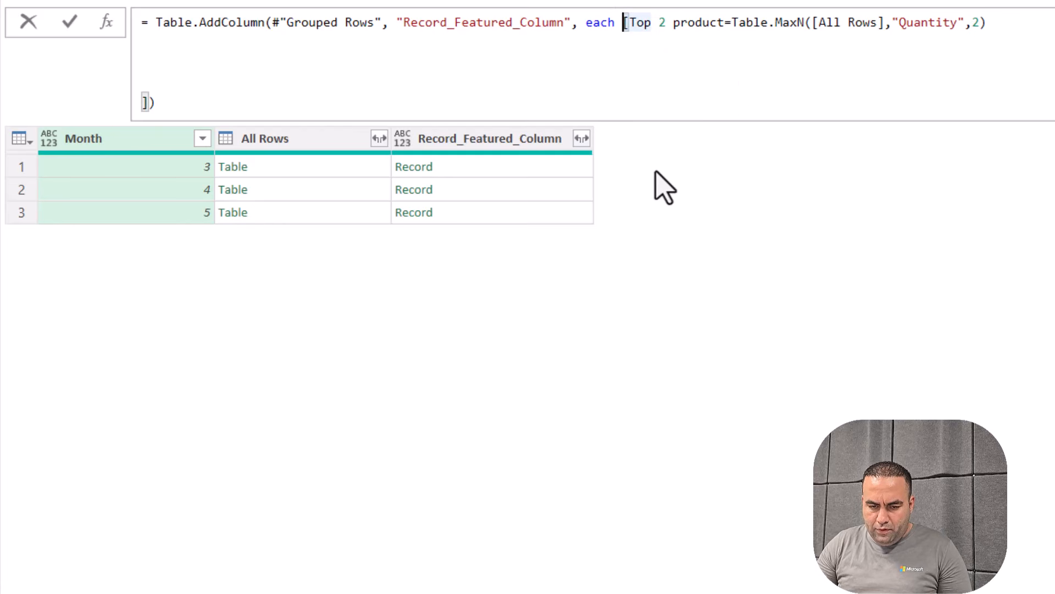
pyautogui.hotkey('shift', 'Return')
pyautogui.hotkey('shift', 'Return')
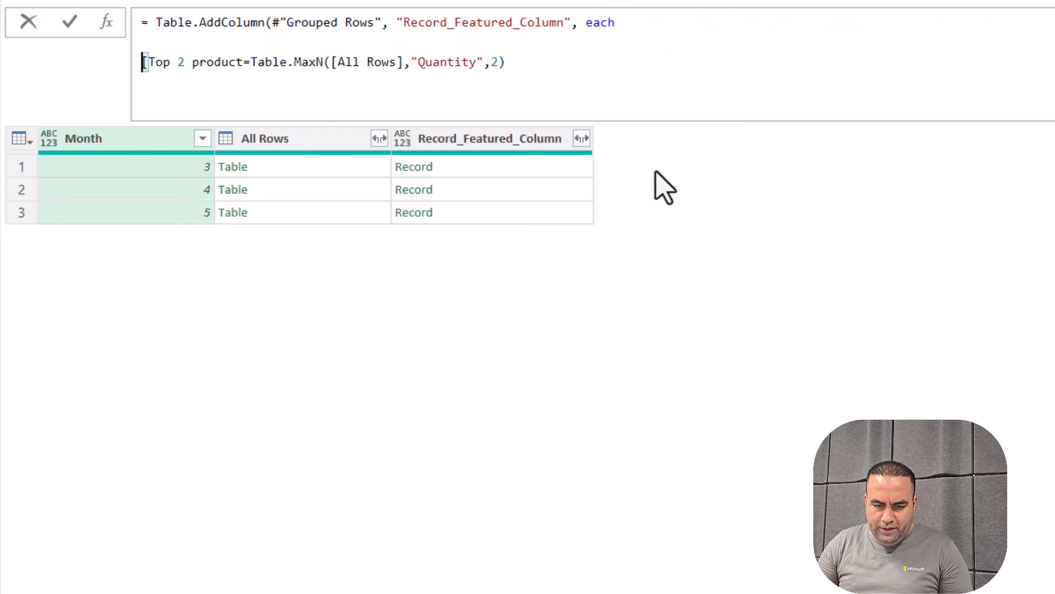
# Add a second record field, other rows=, holding the pasted RemoveMatchingRows expression
pyautogui.click(521, 70)
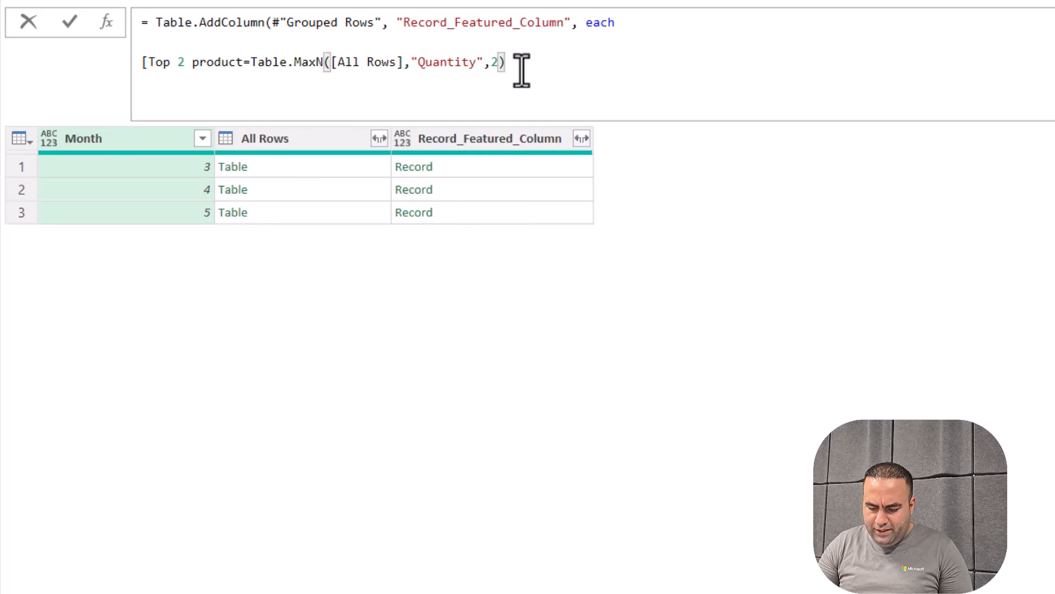
pyautogui.write(',')
pyautogui.hotkey('shift', 'Return')
pyautogui.hotkey('ctrl', 'v')
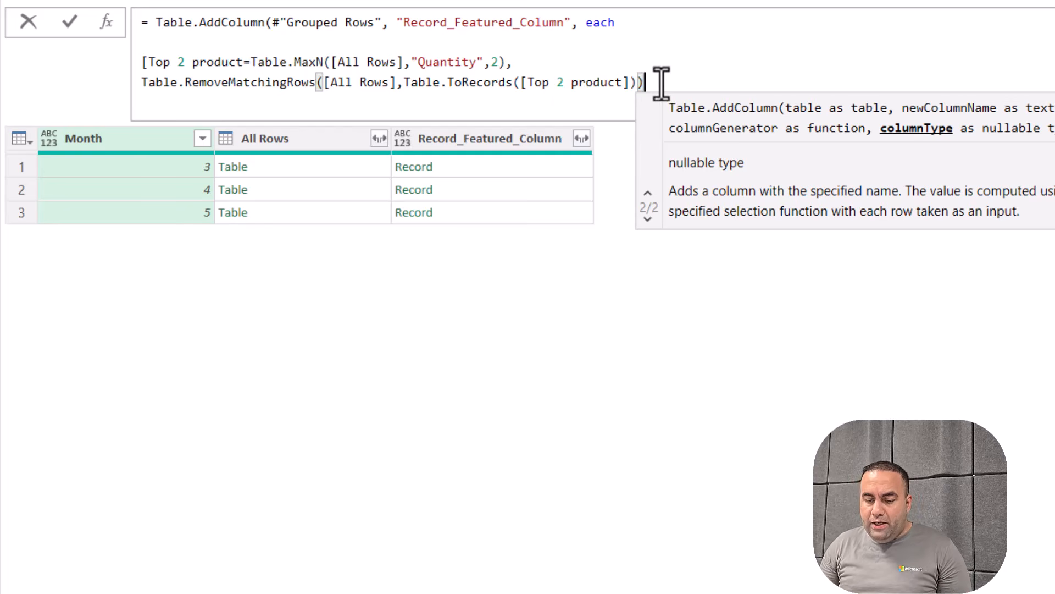
pyautogui.click(602, 66)
pyautogui.hotkey('ctrl', 'shift', 'Right')
pyautogui.hotkey('ctrl', 'shift', 'Right')
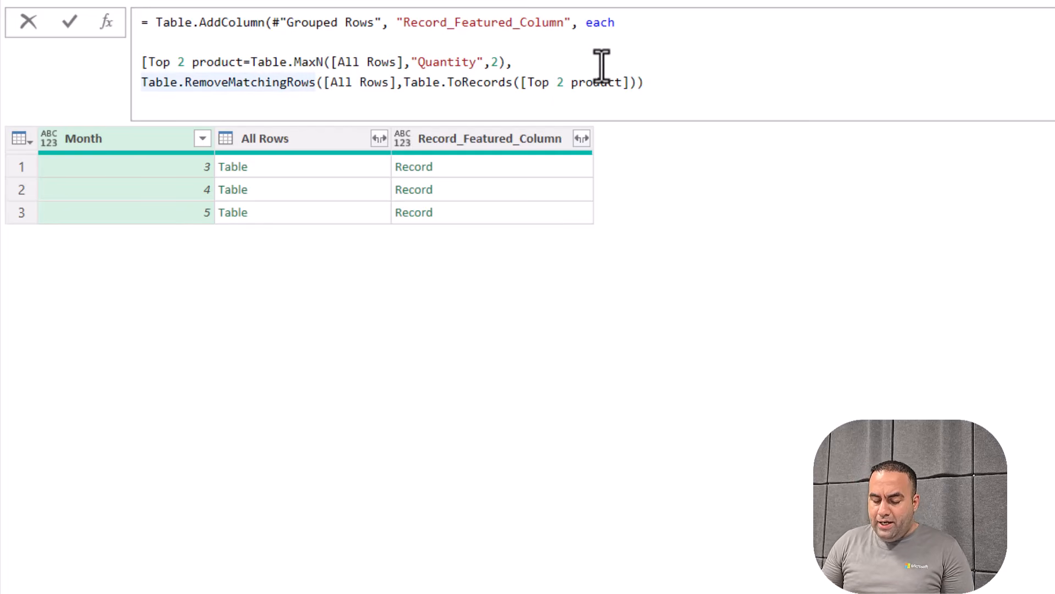
pyautogui.press('Left')
pyautogui.write('other row')
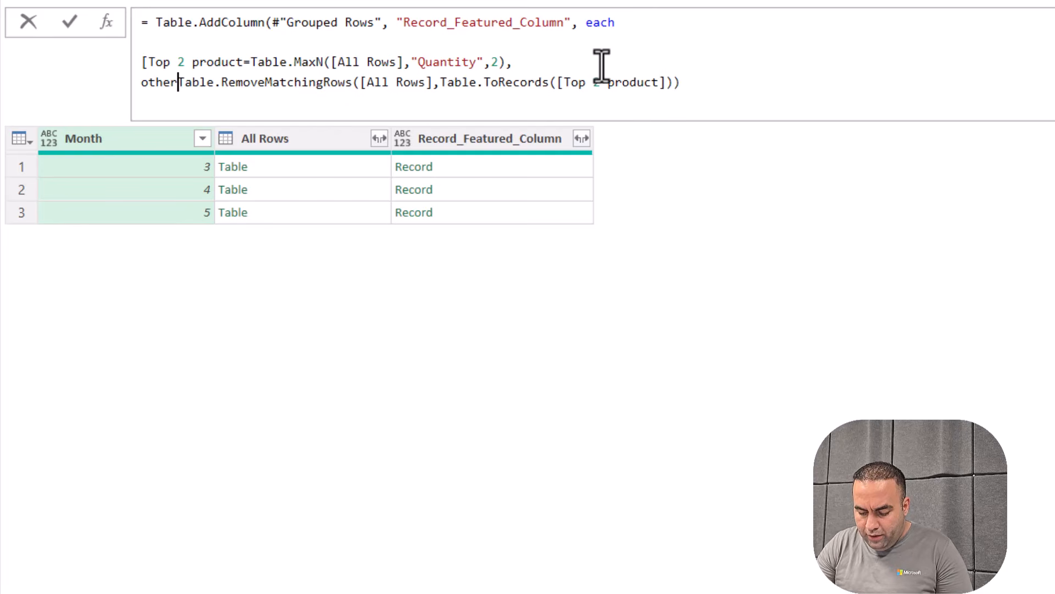
pyautogui.write('s=')
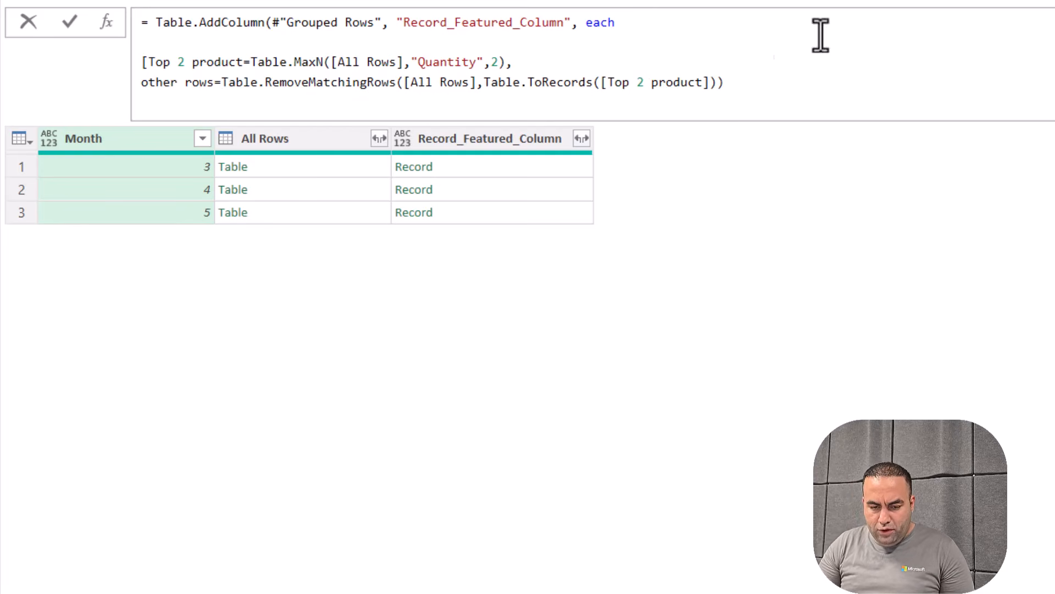
pyautogui.click(534, 169)
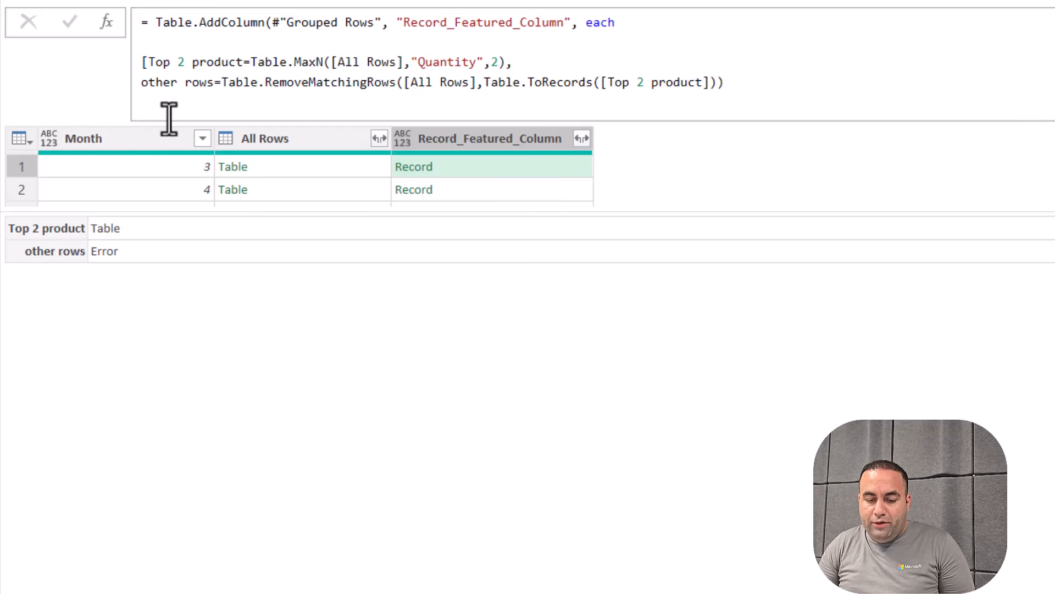
# Rename the first field Top_2_product, fix its reference and closing parenthesis, and commit
pyautogui.click(608, 82)
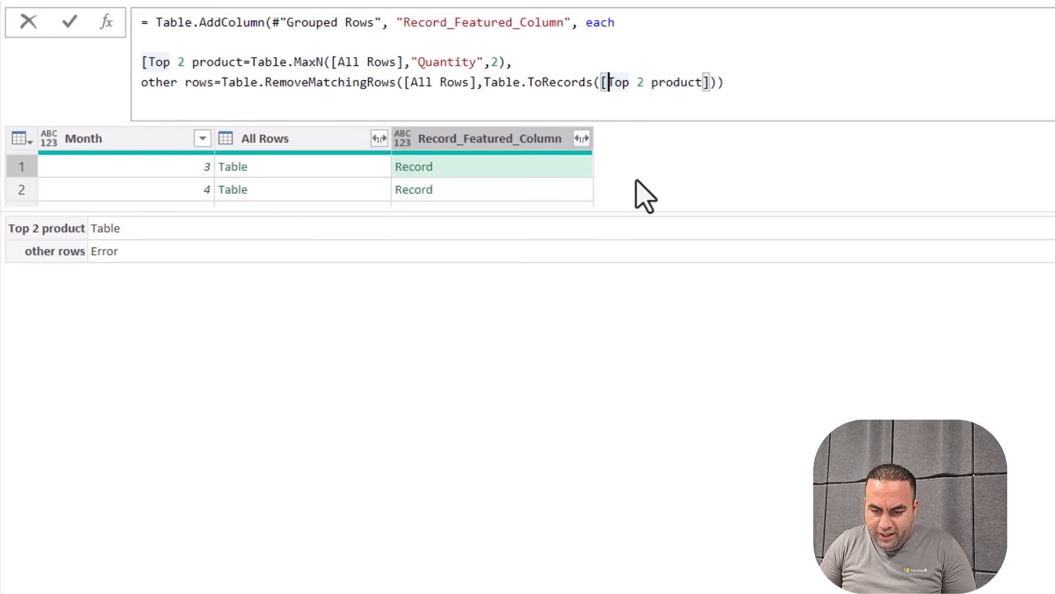
pyautogui.press('BackSpace')
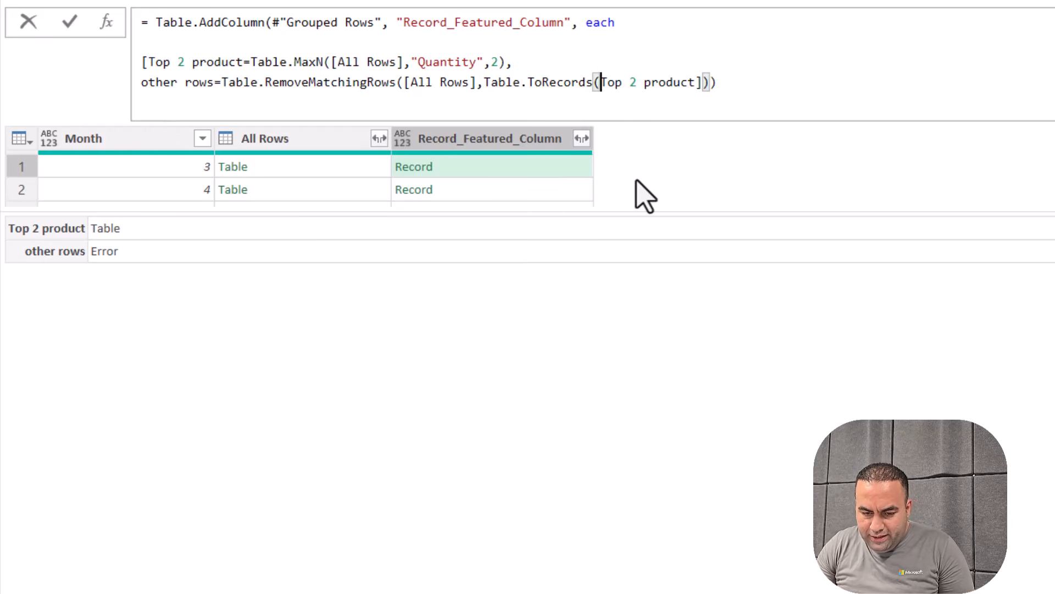
pyautogui.click(193, 62)
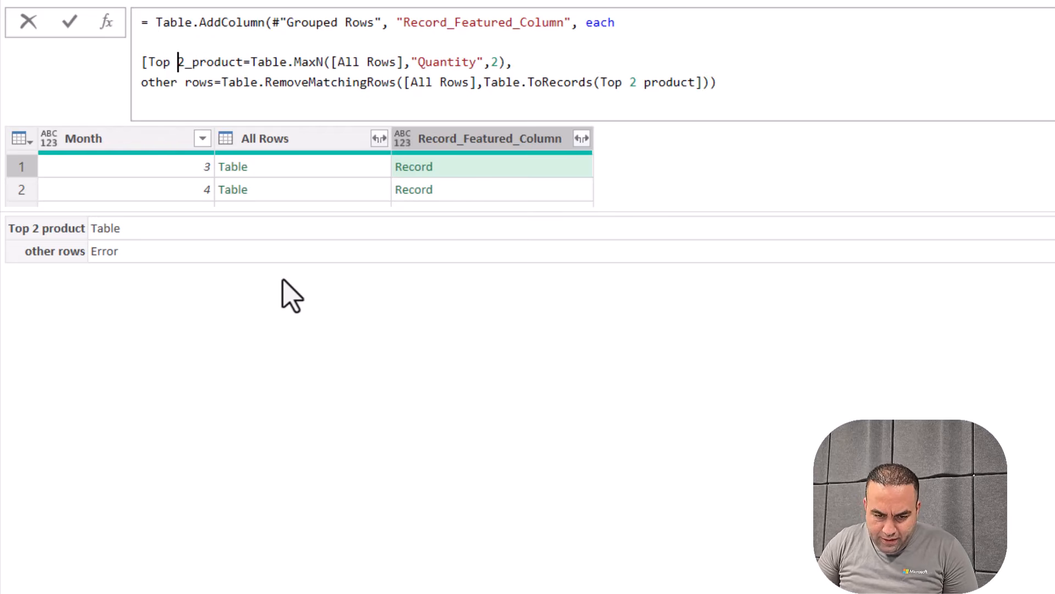
pyautogui.press('Left')
pyautogui.press('Left')
pyautogui.press('BackSpace')
pyautogui.write('_')
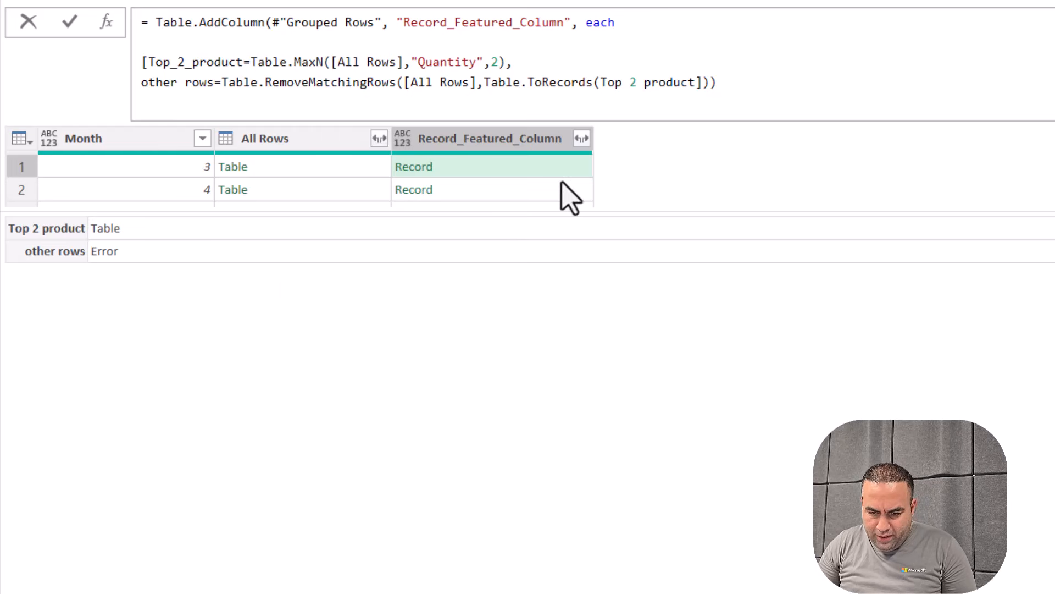
pyautogui.click(629, 82)
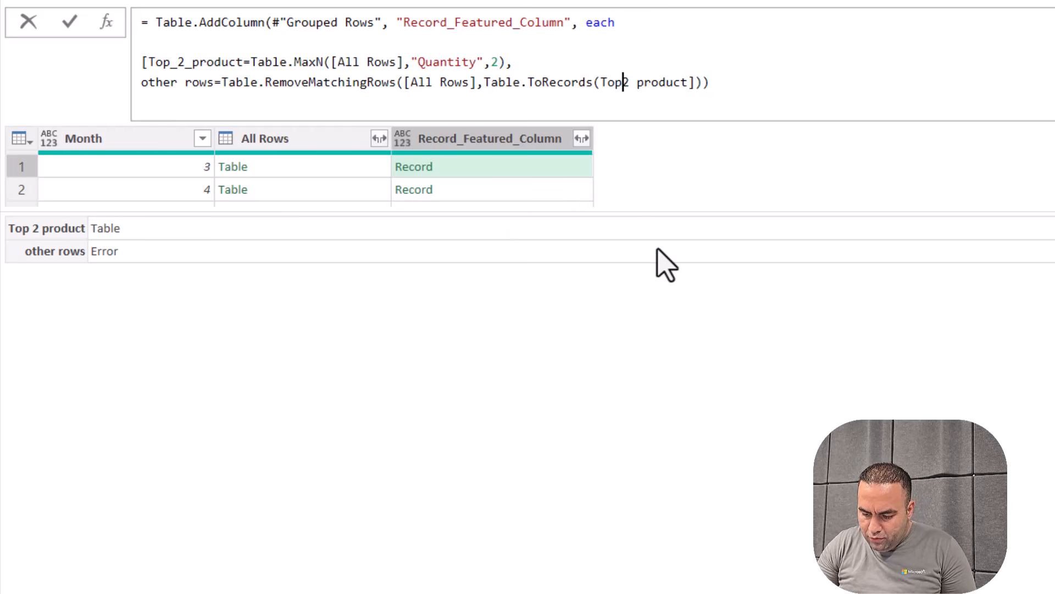
pyautogui.press('BackSpace')
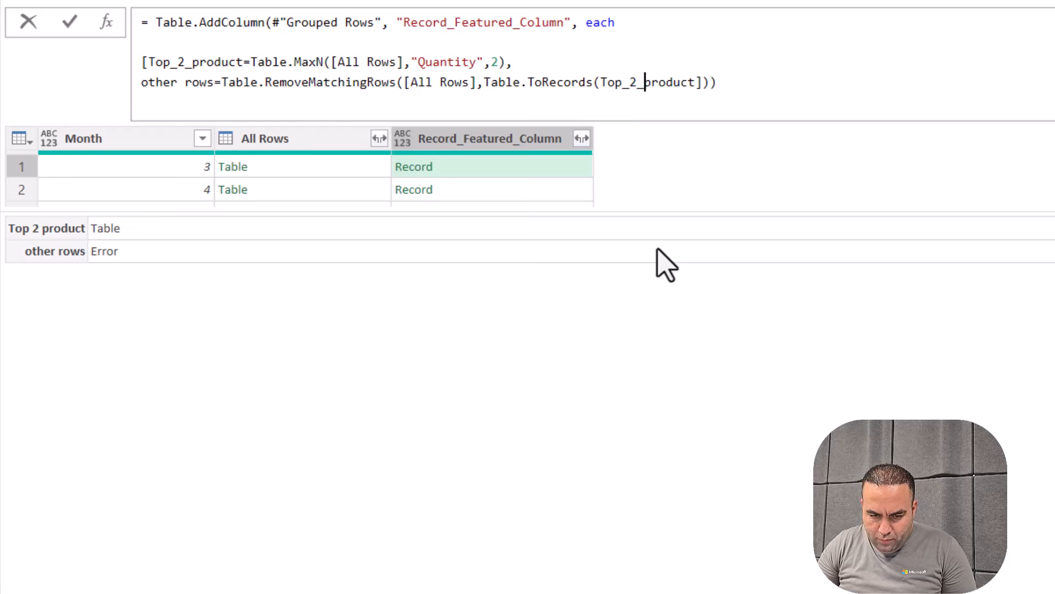
pyautogui.write(')')
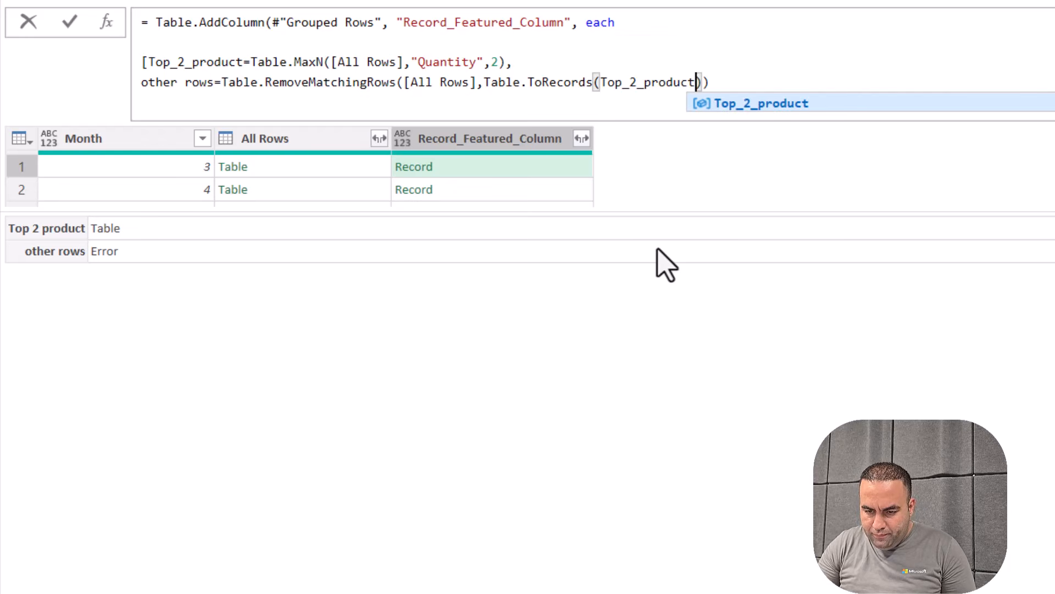
pyautogui.press('Return')
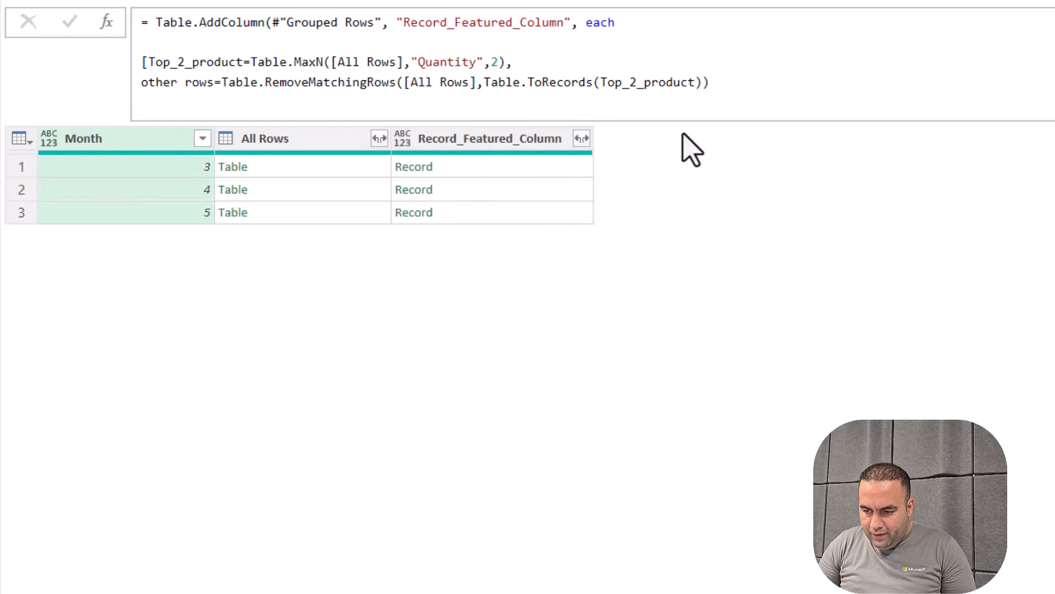
pyautogui.click(531, 166)
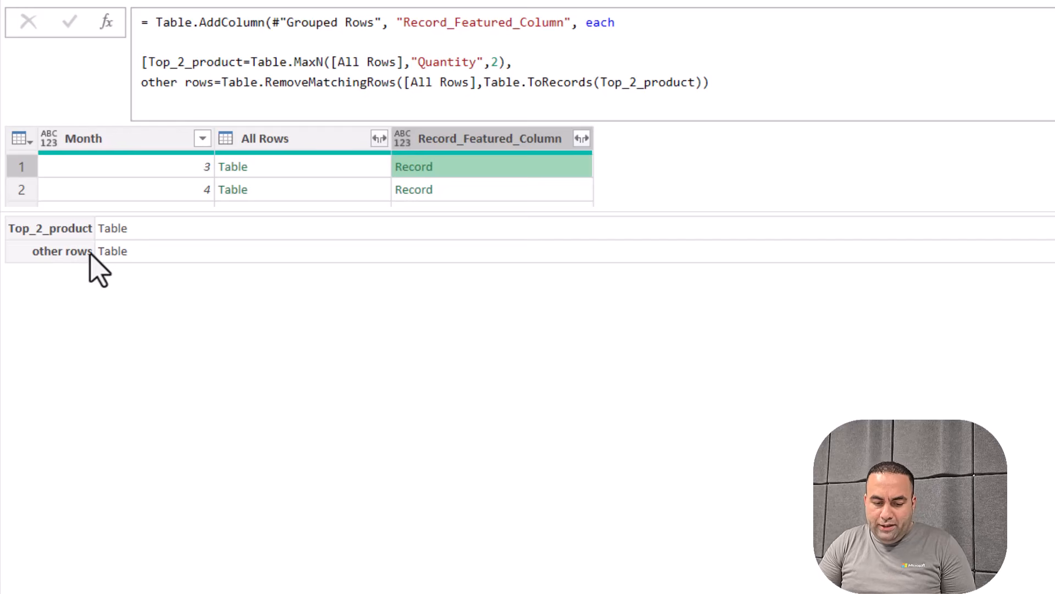
# Copy the Table.FromRows "Other" row expression from the Added Custom2 step
pyautogui.click(975, 300)
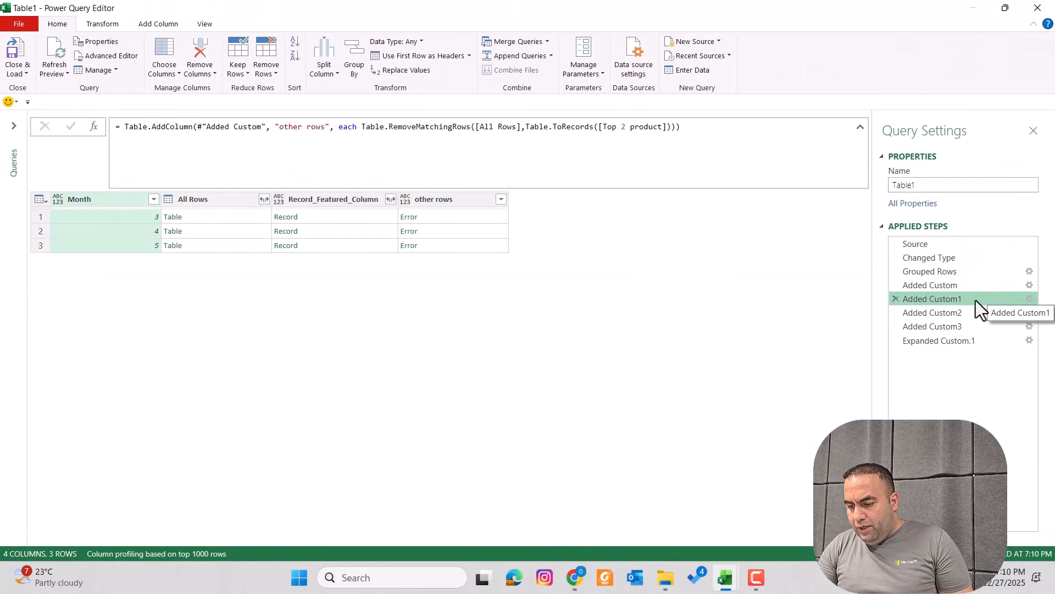
pyautogui.click(952, 315)
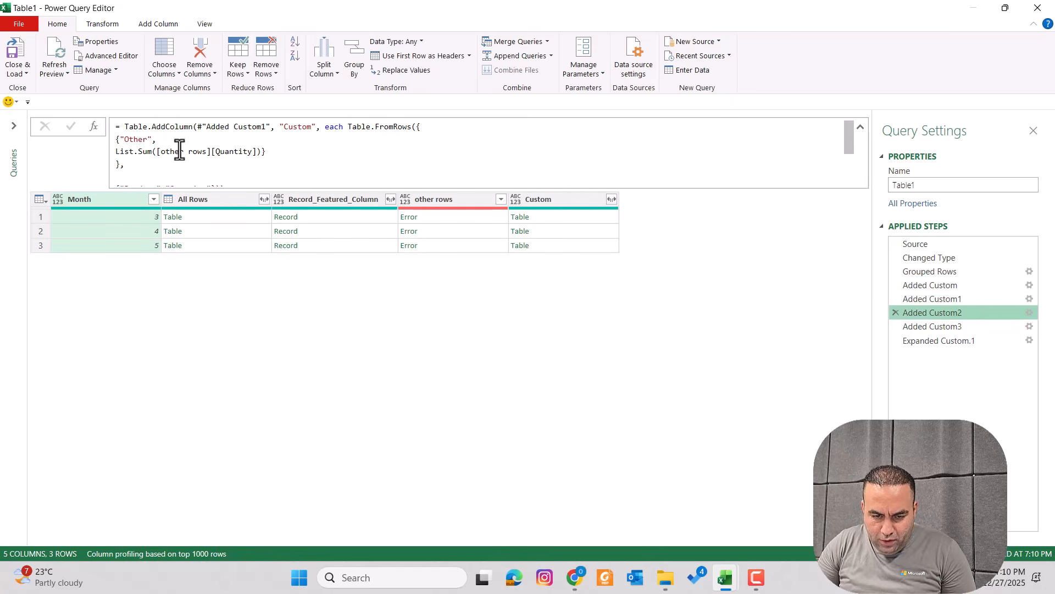
pyautogui.click(326, 130)
pyautogui.press('Right')
pyautogui.press('Right')
pyautogui.press('Right')
pyautogui.press('Right')
pyautogui.press('Right')
pyautogui.hotkey('shift', 'End')
pyautogui.hotkey('shift', 'Down')
pyautogui.hotkey('shift', 'Down')
pyautogui.hotkey('shift', 'Down')
pyautogui.hotkey('shift', 'Down')
pyautogui.hotkey('shift', 'Down')
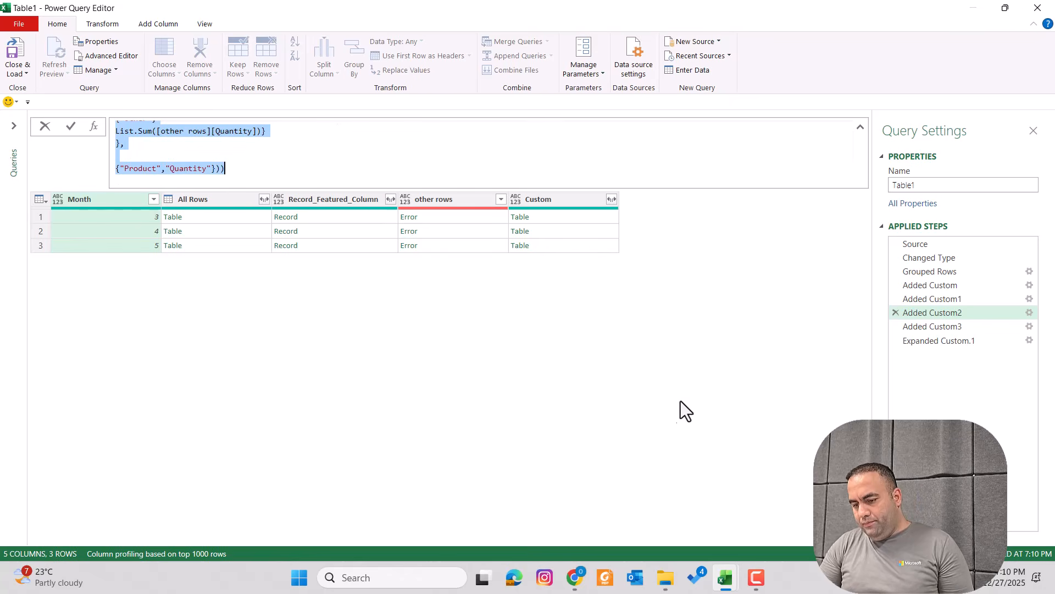
pyautogui.press('Escape')
# Paste it as a new field OtherRows_integerated= in the Added Custom record formula
pyautogui.click(961, 287)
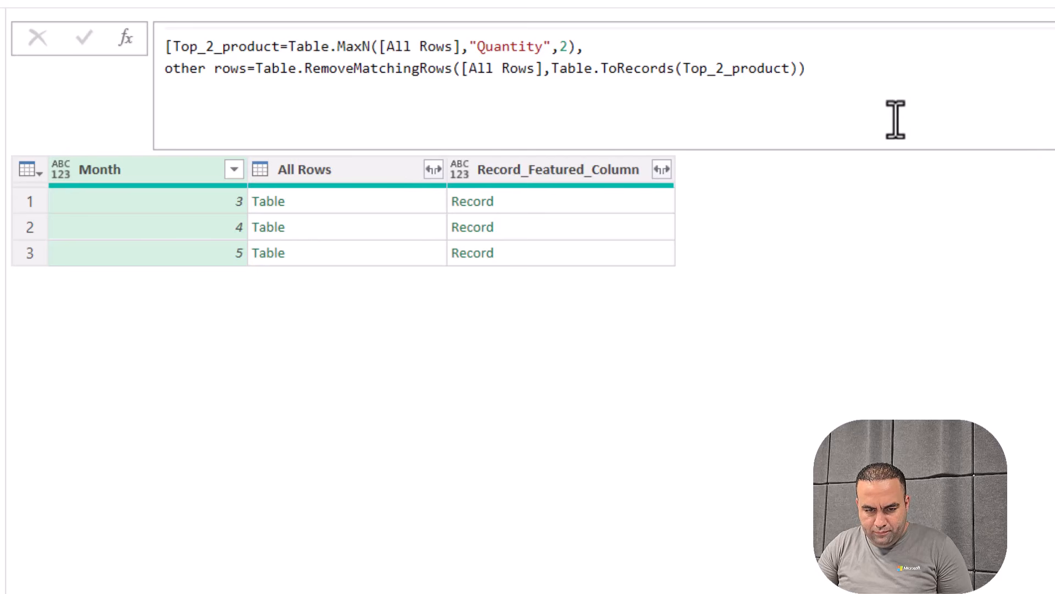
pyautogui.click(842, 74)
pyautogui.scroll(2, 842, 73)
pyautogui.scroll(-1, 842, 73)
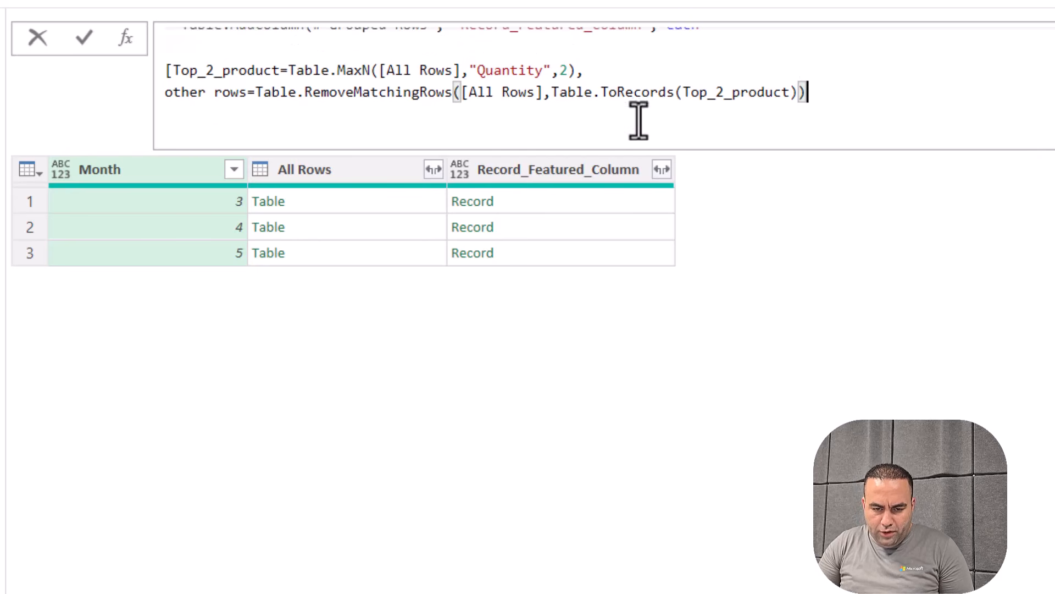
pyautogui.write(',')
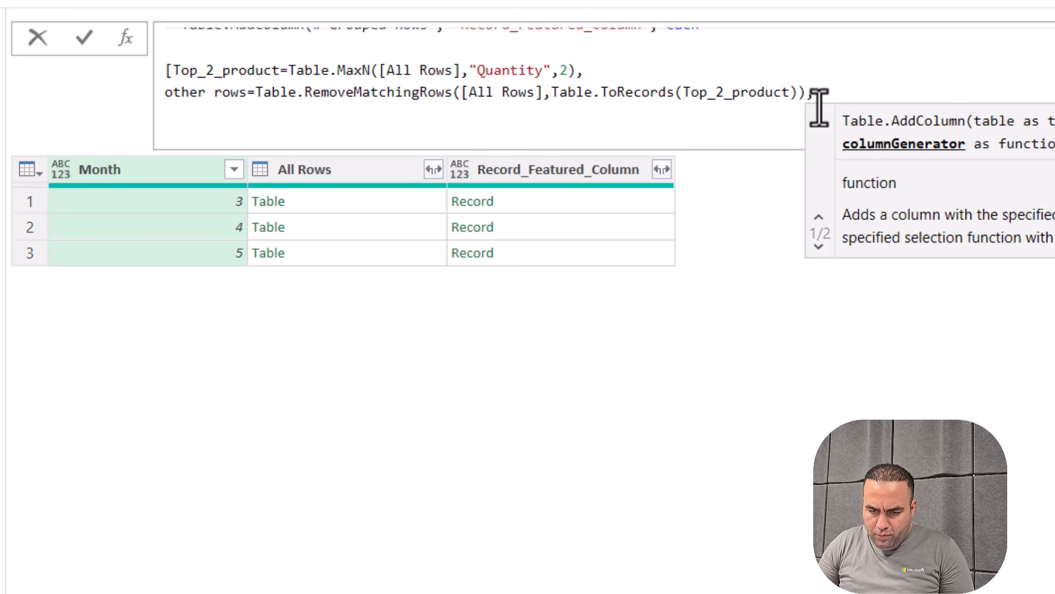
pyautogui.hotkey('shift', 'Return')
pyautogui.hotkey('ctrl', 'End')
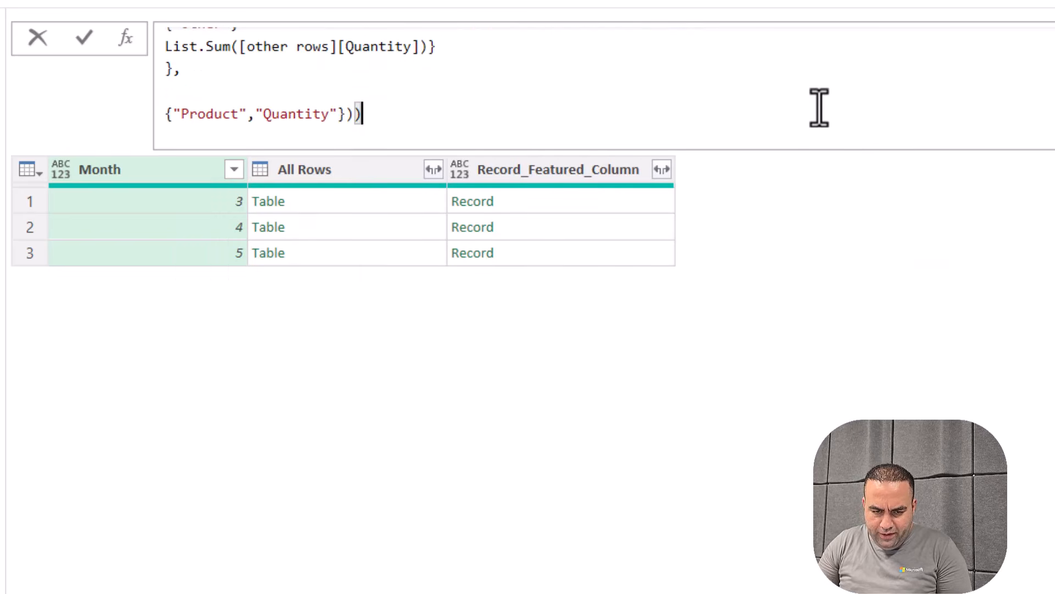
pyautogui.scroll(5, 378, 125)
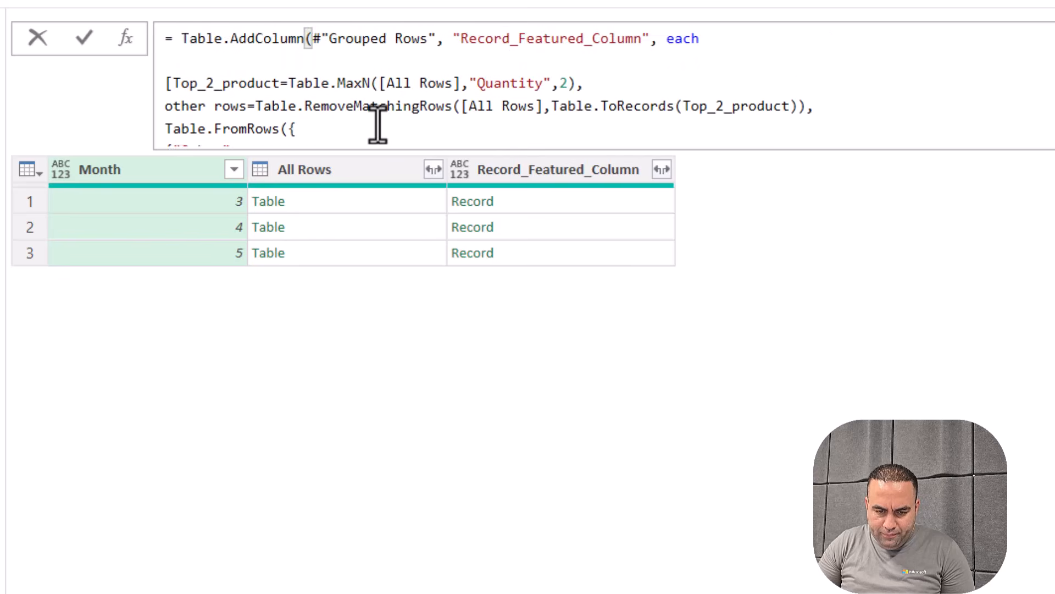
pyautogui.scroll(-1, 377, 125)
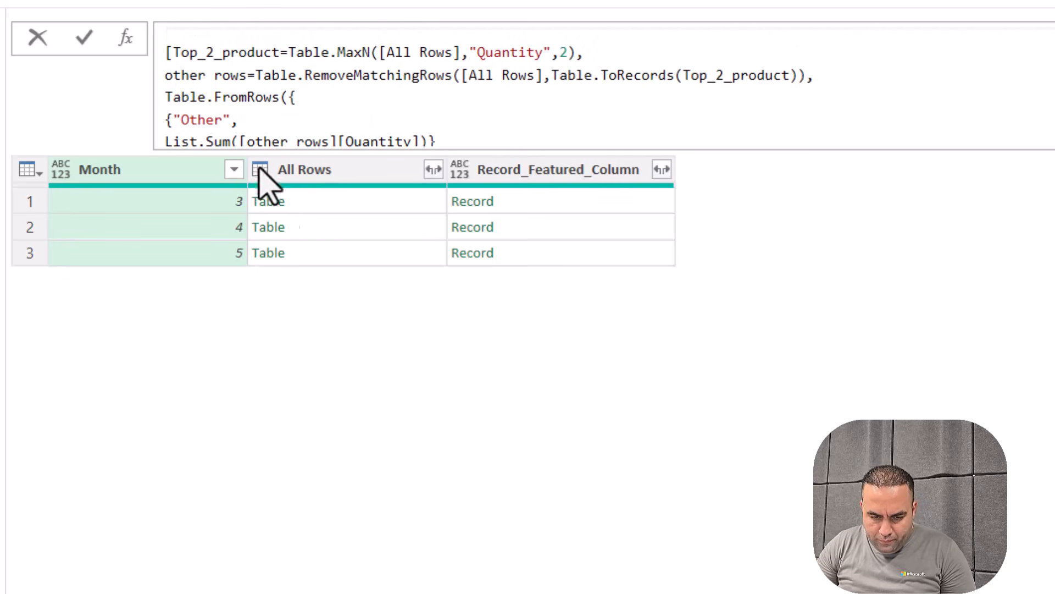
pyautogui.click(172, 96)
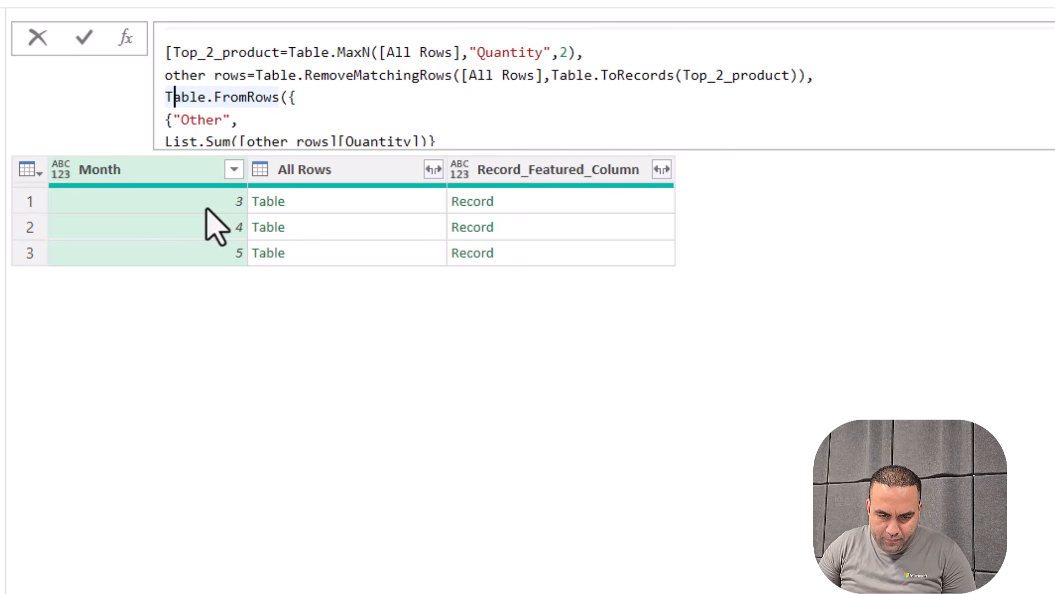
pyautogui.write('Other')
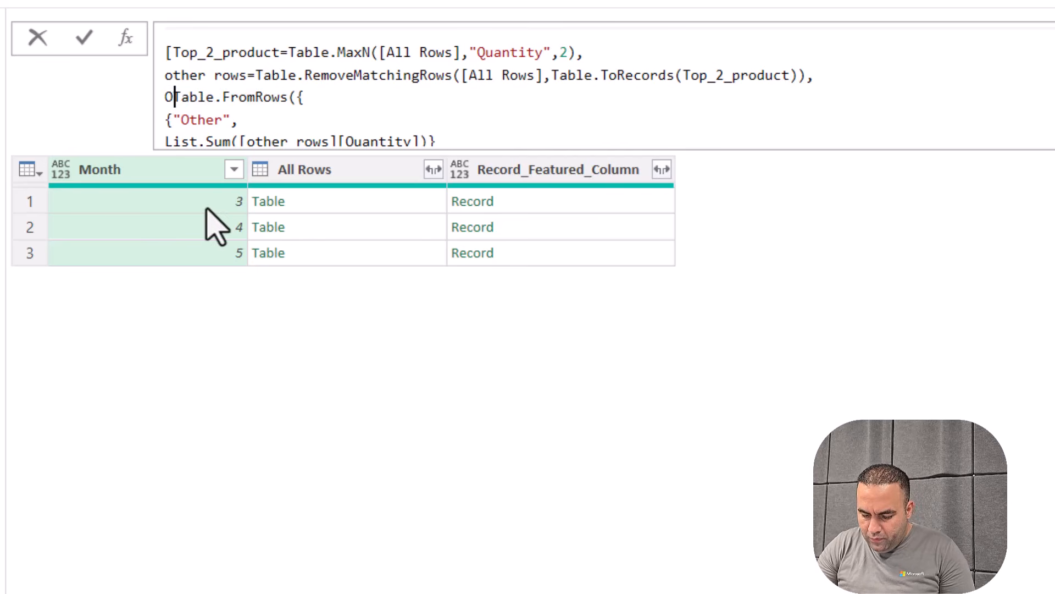
pyautogui.write('Rows')
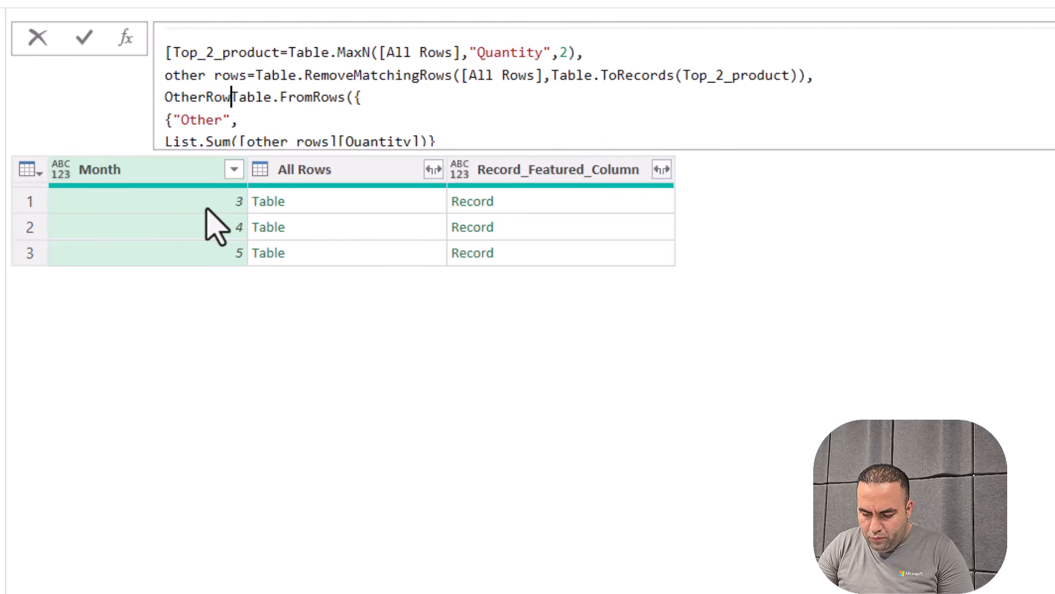
pyautogui.write('_intege')
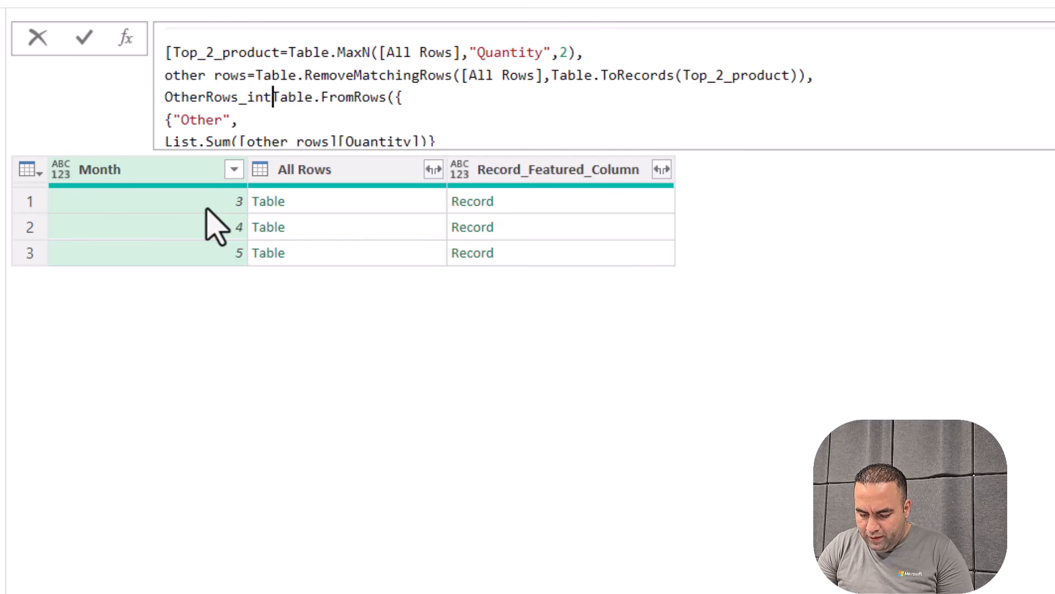
pyautogui.write('rated')
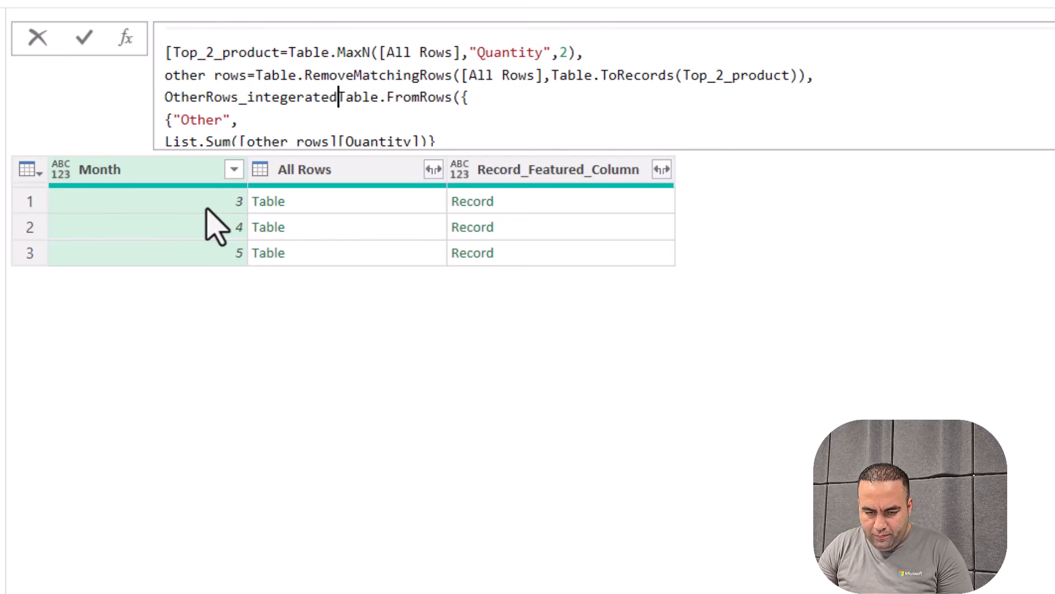
pyautogui.write('=')
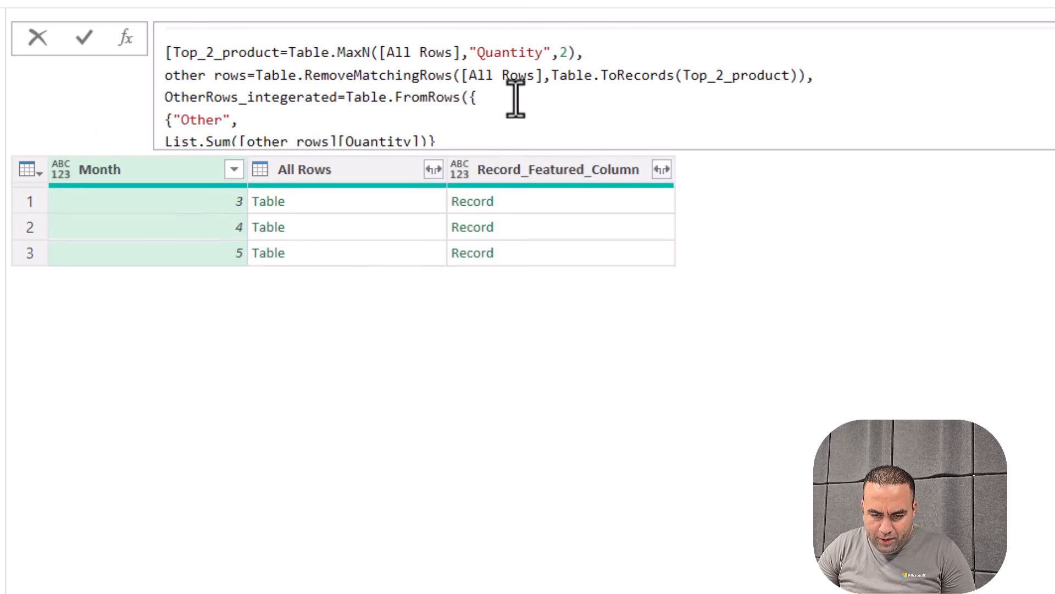
# Join the Other entry and List.Sum part onto the Table.FromRows line
pyautogui.press('Delete')
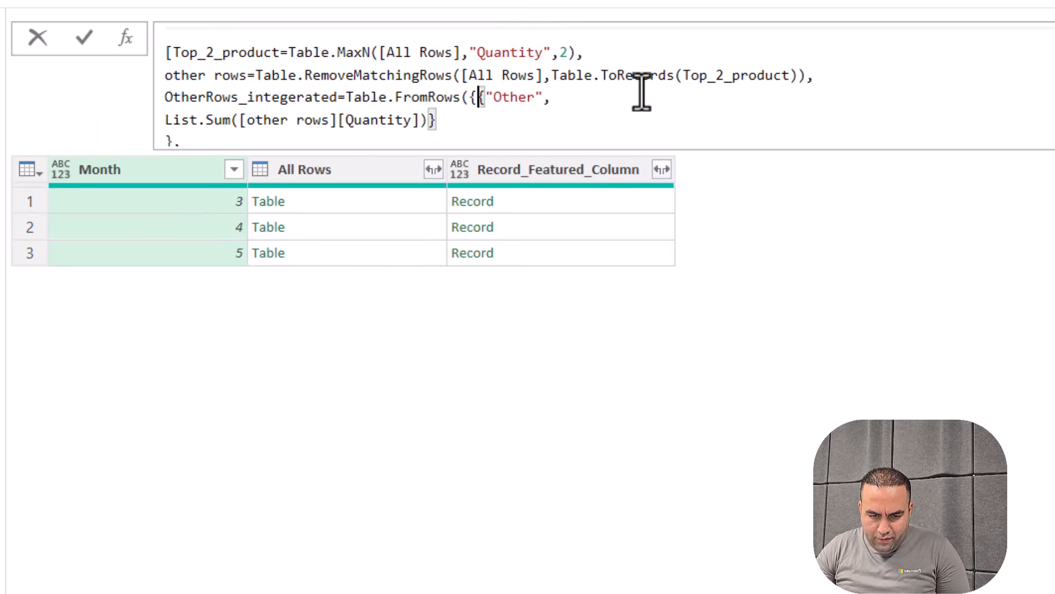
pyautogui.click(588, 105)
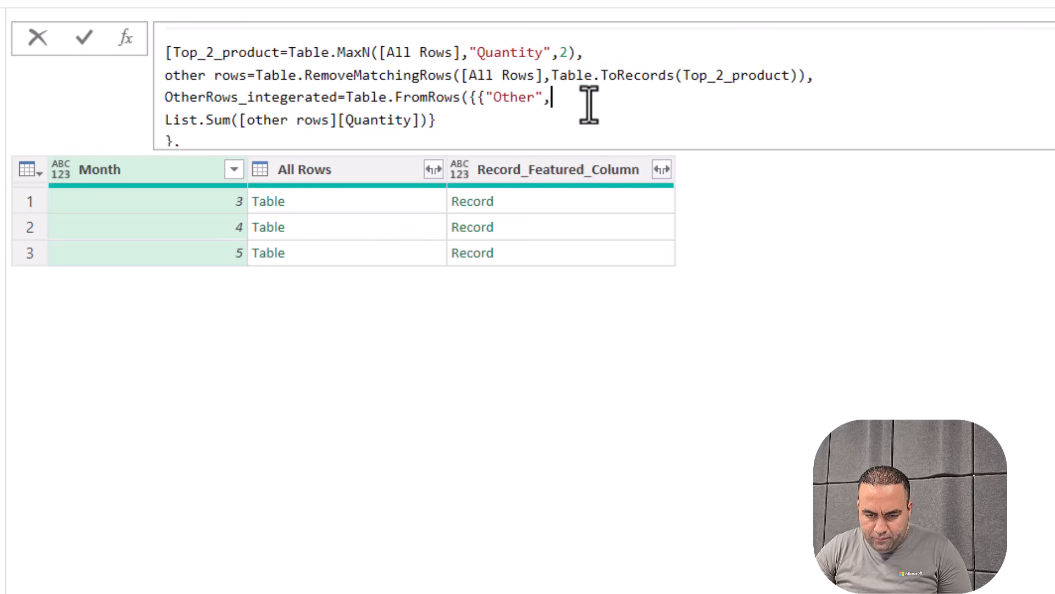
pyautogui.press('Delete')
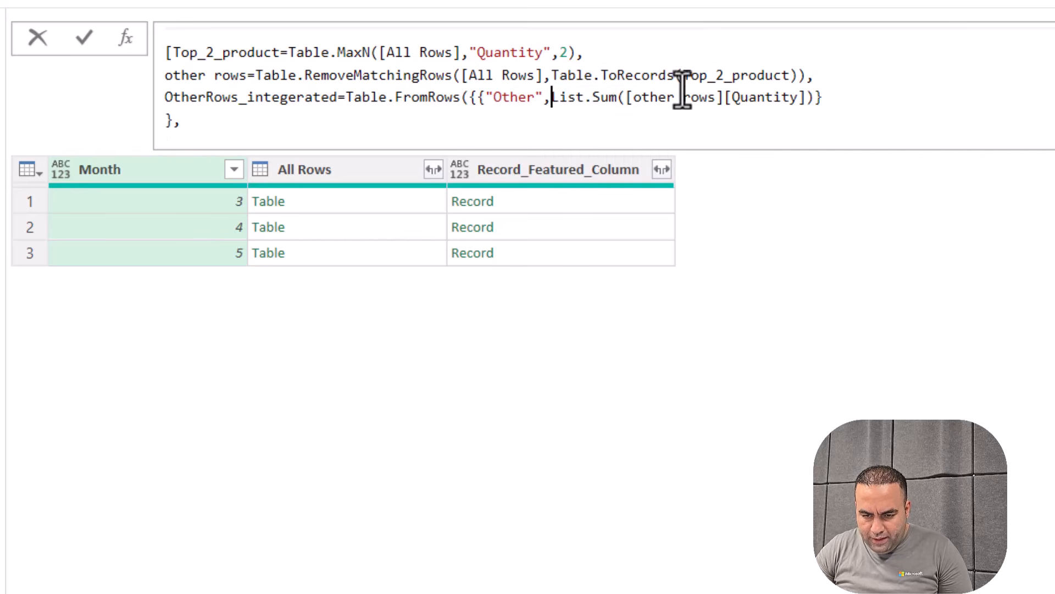
# Rename the other rows field and its List.Sum reference to other_rows, then test the formula
pyautogui.doubleClick(712, 98)
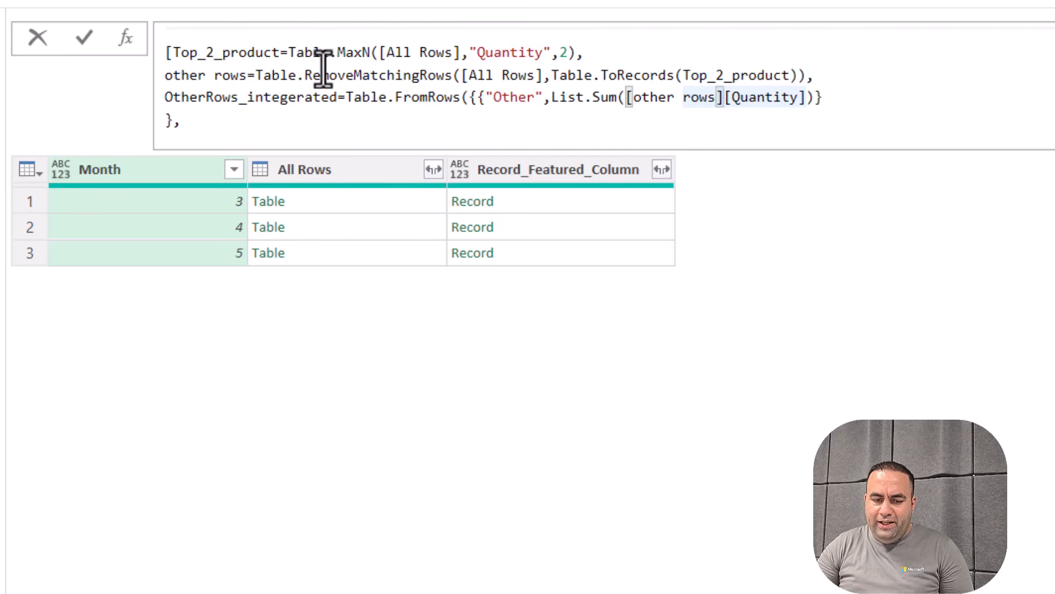
pyautogui.click(220, 78)
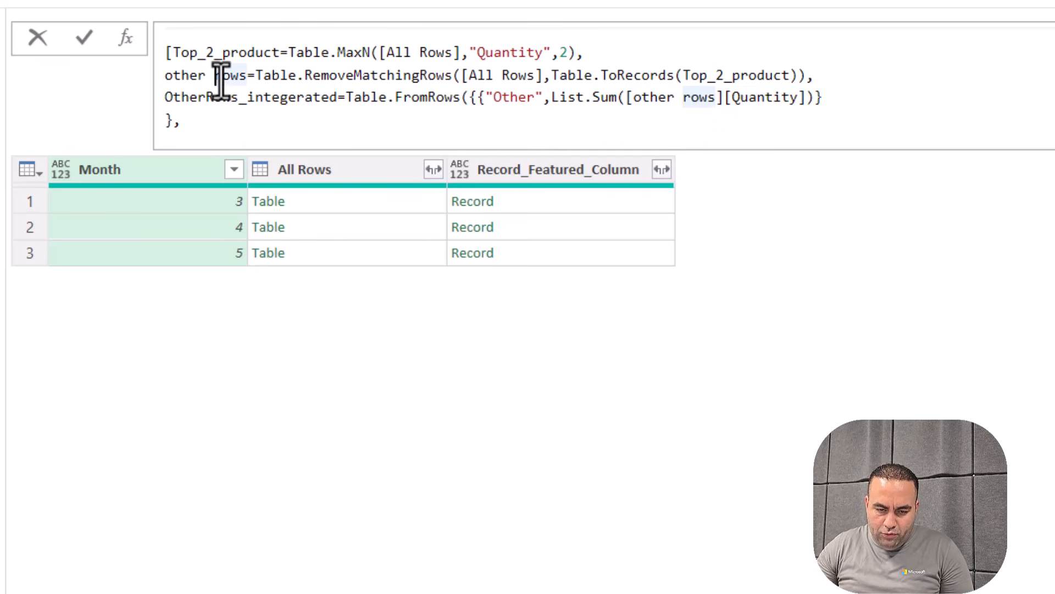
pyautogui.press('BackSpace')
pyautogui.write('_')
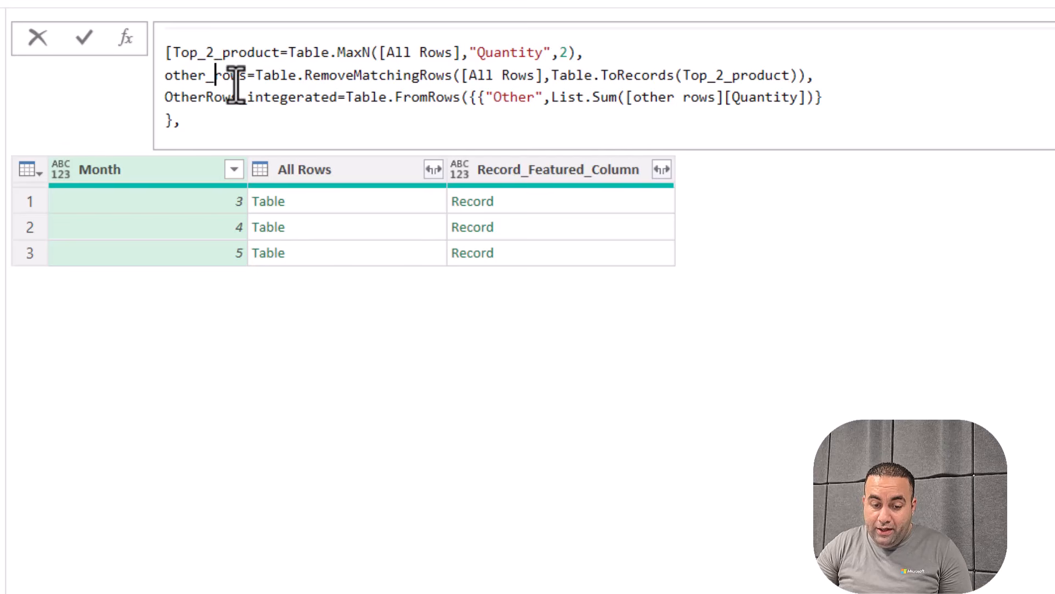
pyautogui.click(619, 99)
pyautogui.press('Right')
pyautogui.press('Right')
pyautogui.press('Right')
pyautogui.press('Right')
pyautogui.press('Right')
pyautogui.press('Right')
pyautogui.press('Right')
pyautogui.press('Right')
pyautogui.press('Right')
pyautogui.press('Right')
pyautogui.press('BackSpace')
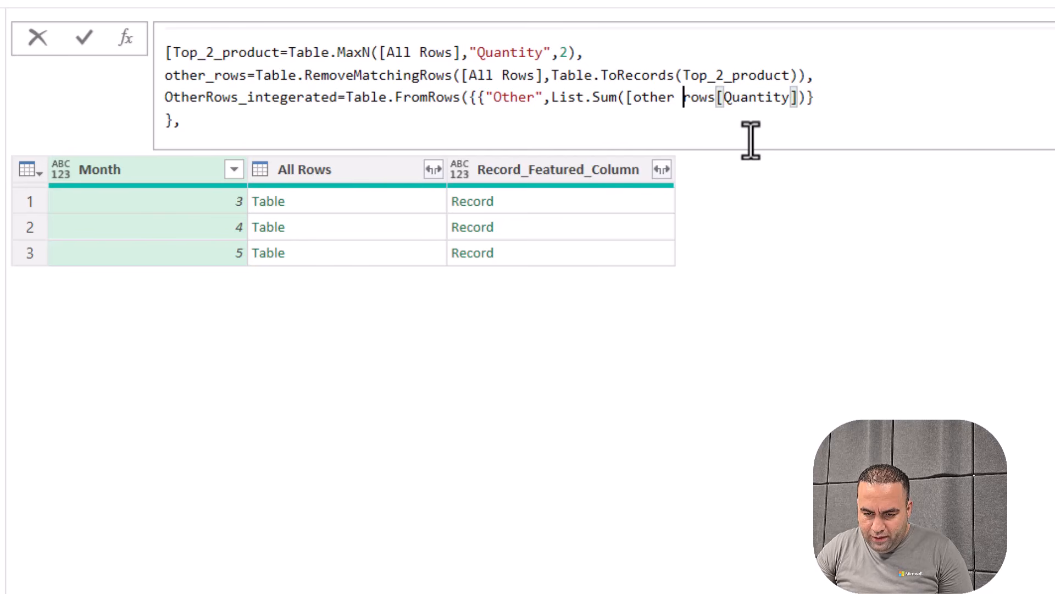
pyautogui.press('BackSpace')
pyautogui.write('_')
pyautogui.press('Left')
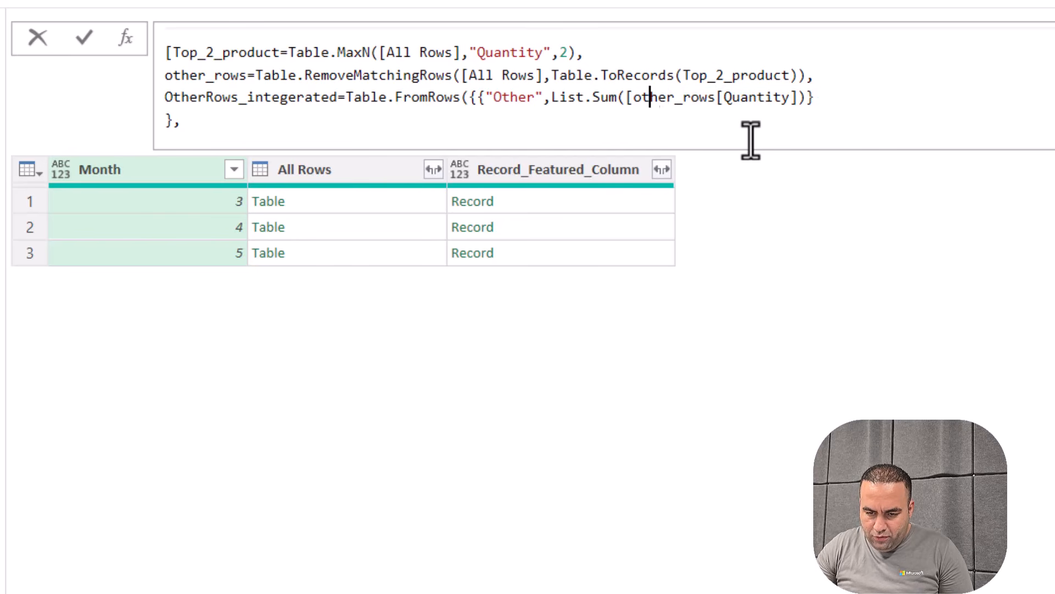
pyautogui.press('BackSpace')
pyautogui.press('Return')
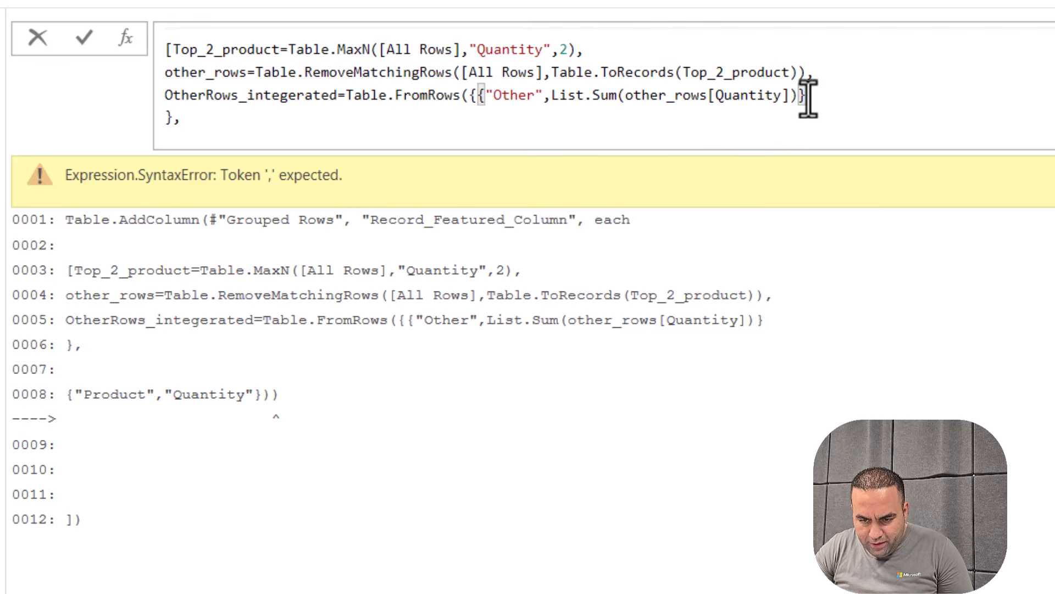
# Remove the stray closing bracket and blank line at the end and recommit
pyautogui.press('Delete')
pyautogui.press('Delete')
pyautogui.press('Delete')
pyautogui.press('Right')
pyautogui.press('Right')
pyautogui.press('Right')
pyautogui.press('Right')
pyautogui.press('Right')
pyautogui.press('Right')
pyautogui.press('Right')
pyautogui.press('Right')
pyautogui.press('End')
pyautogui.press('Return')
pyautogui.press('BackSpace')
pyautogui.press('BackSpace')
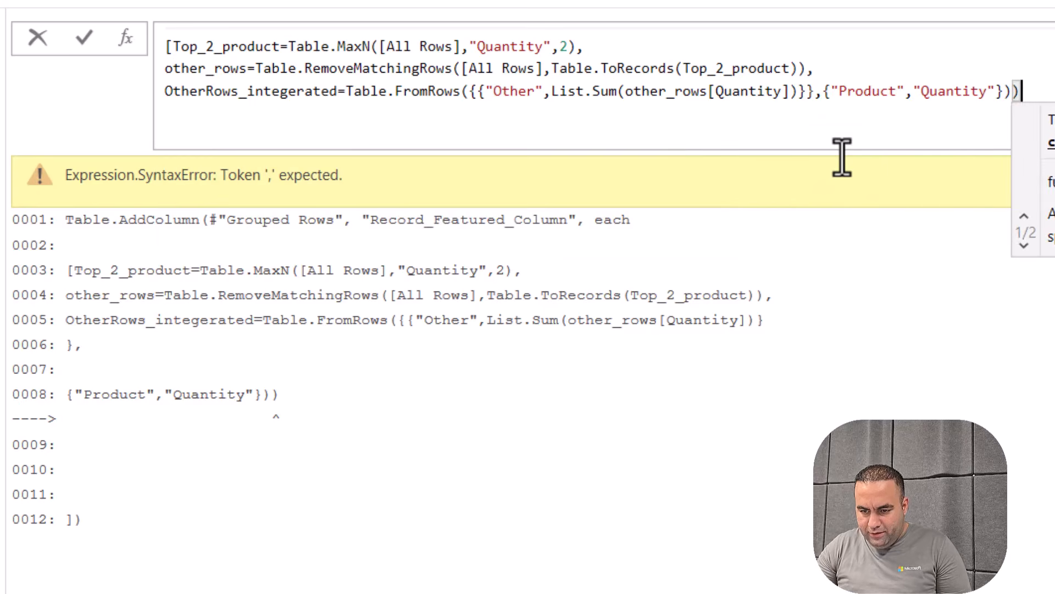
pyautogui.press('Return')
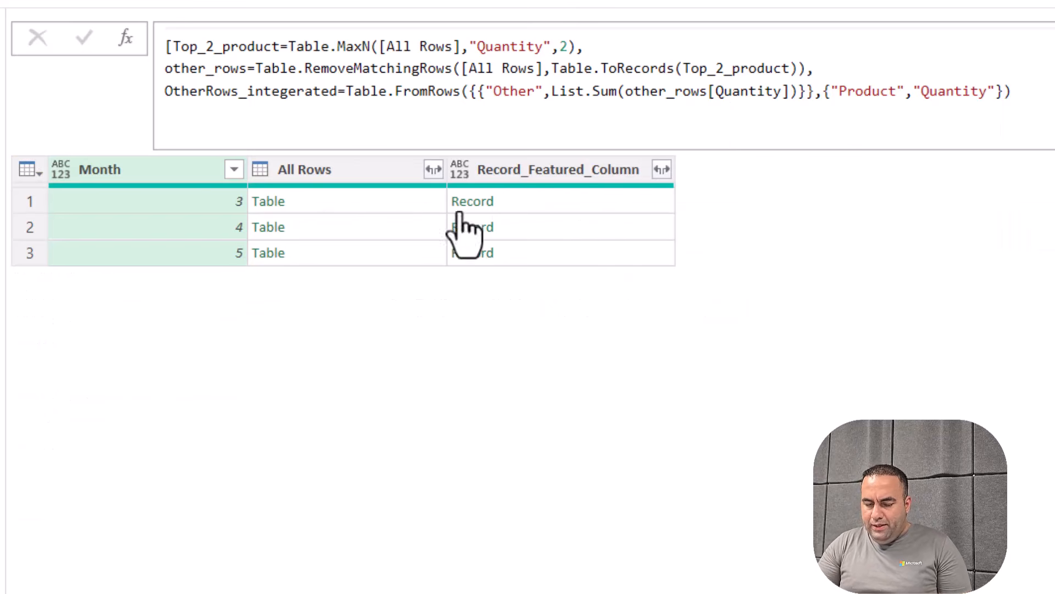
# Review the old other rows, Table.FromRows and Custom.1 steps and select the combine expression
pyautogui.click(510, 209)
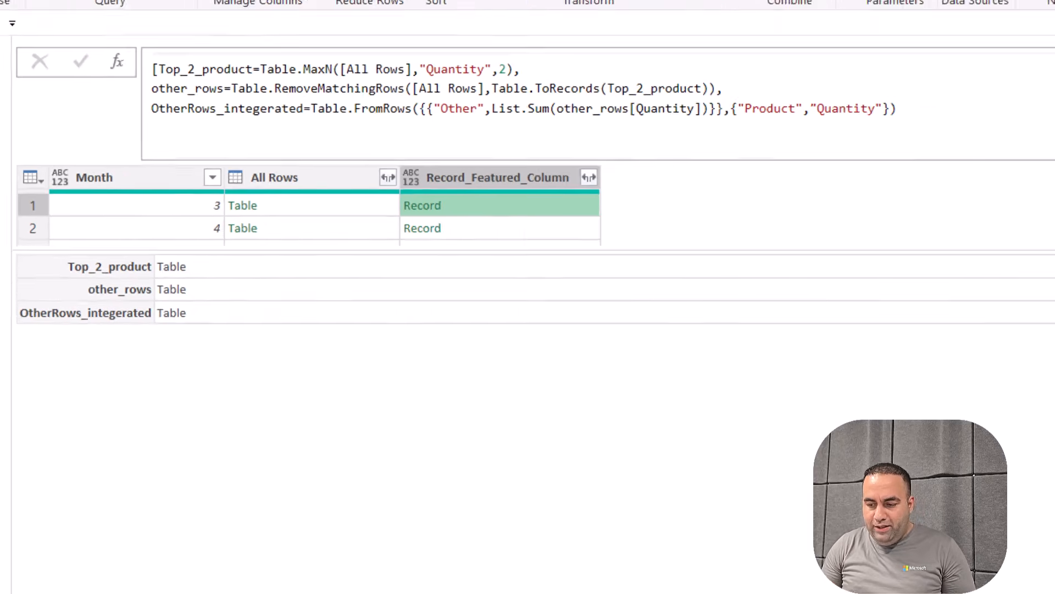
pyautogui.click(962, 298)
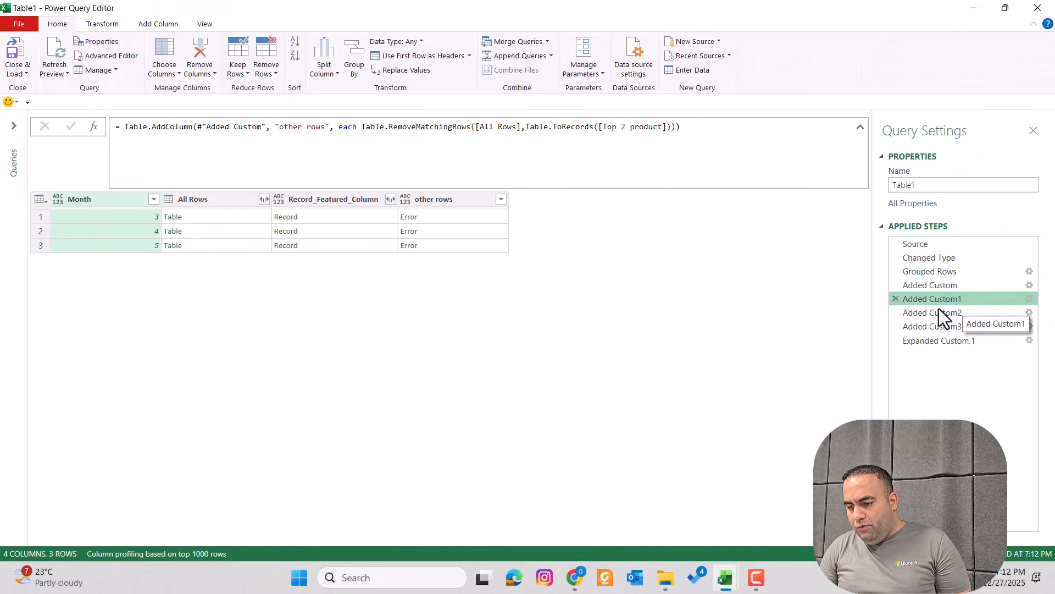
pyautogui.click(947, 310)
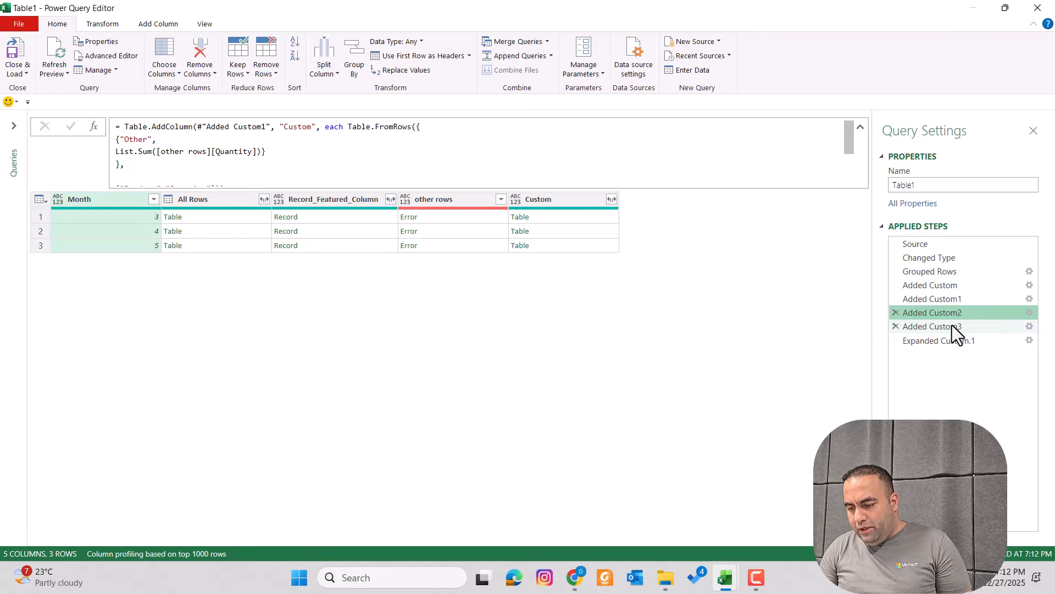
pyautogui.click(951, 327)
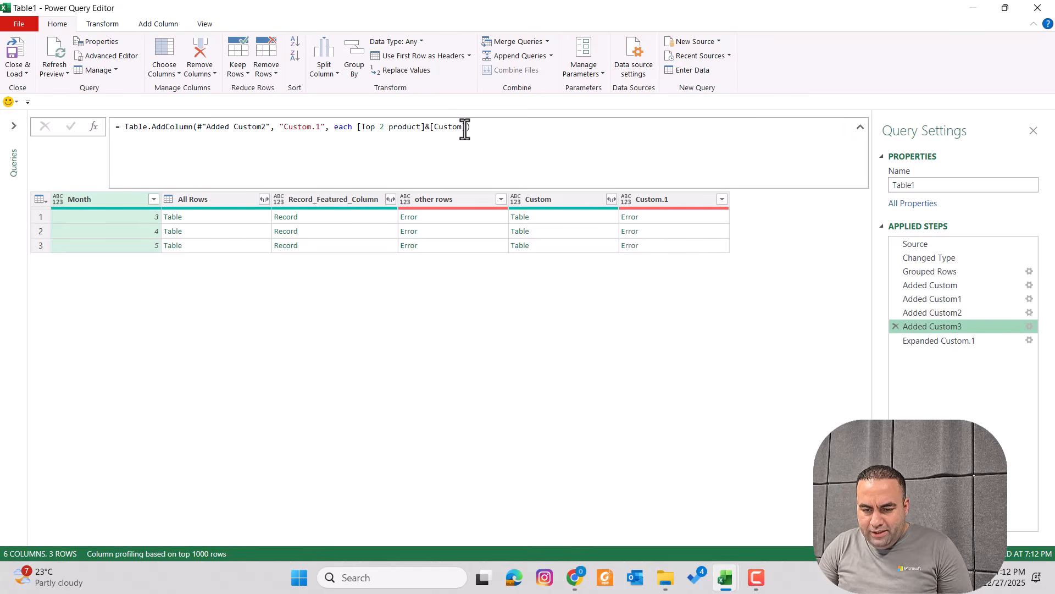
pyautogui.moveTo(476, 129); pyautogui.dragTo(359, 128)
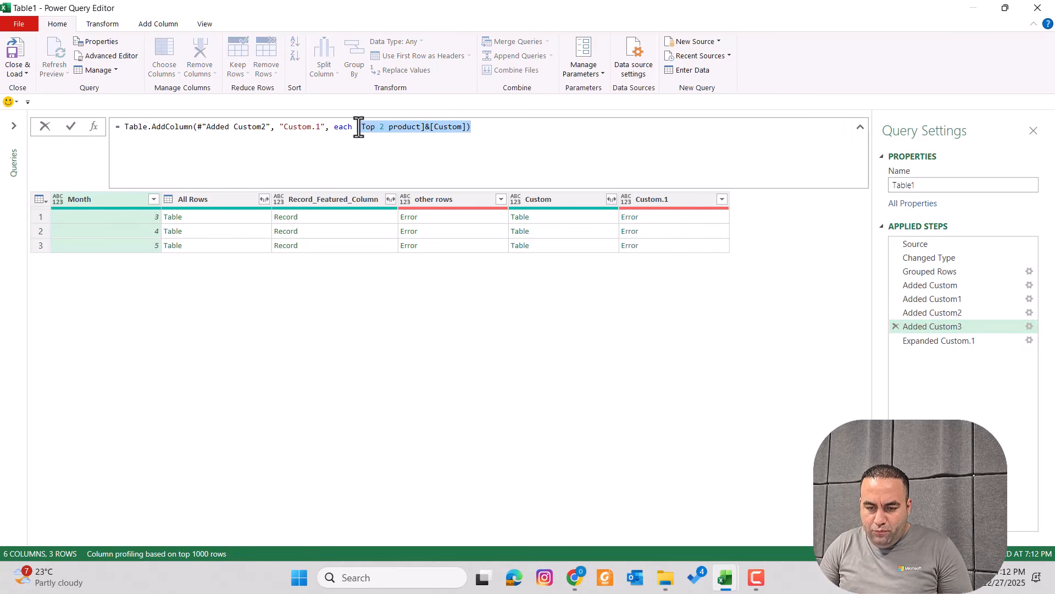
# Delete the Expanded Custom.1, Added Custom3, Added Custom2 and Added Custom1 steps
pyautogui.click(895, 342)
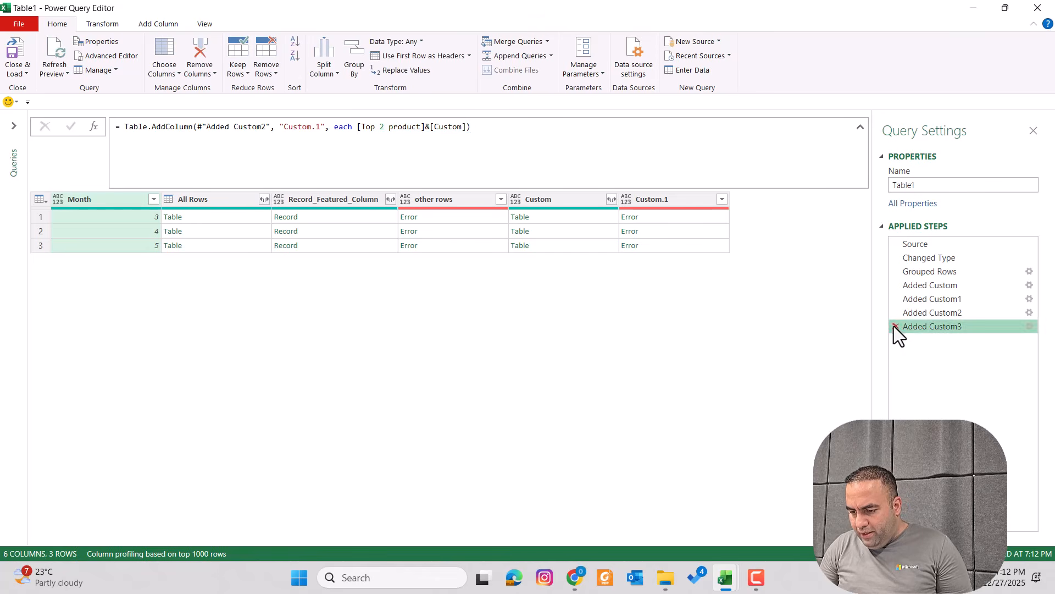
pyautogui.click(894, 326)
pyautogui.click(896, 312)
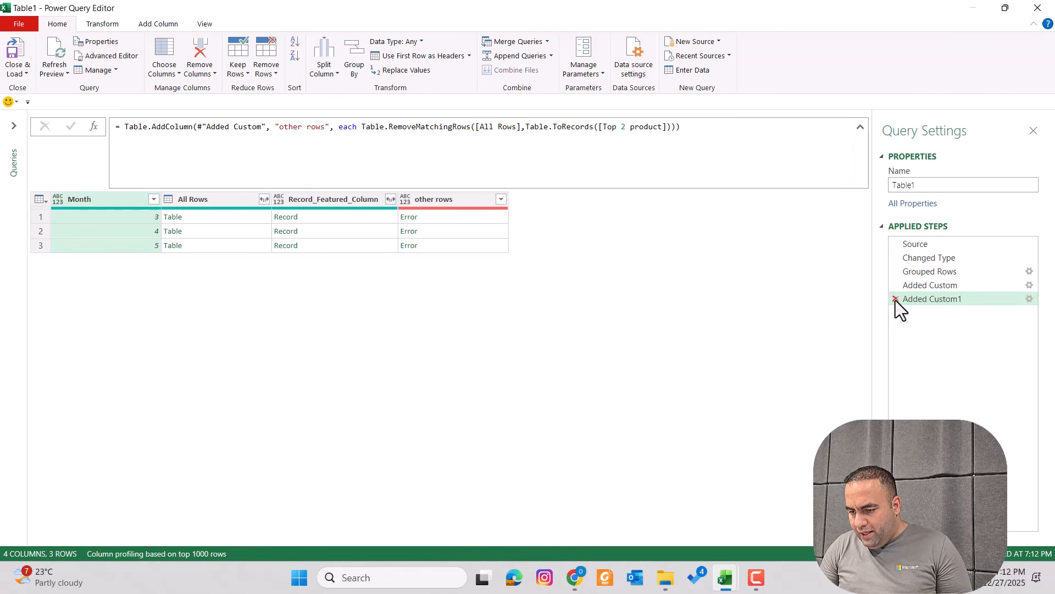
pyautogui.click(896, 299)
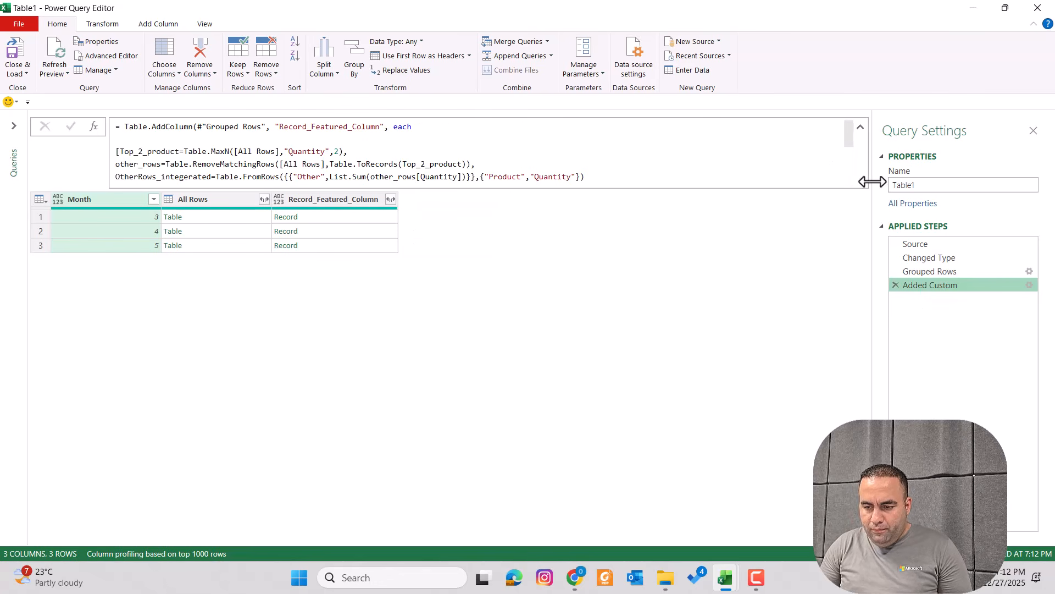
# Start a new FInal_result= field line at the end of the record formula
pyautogui.click(737, 170)
pyautogui.scroll(-3, 737, 170)
pyautogui.scroll(2, 737, 170)
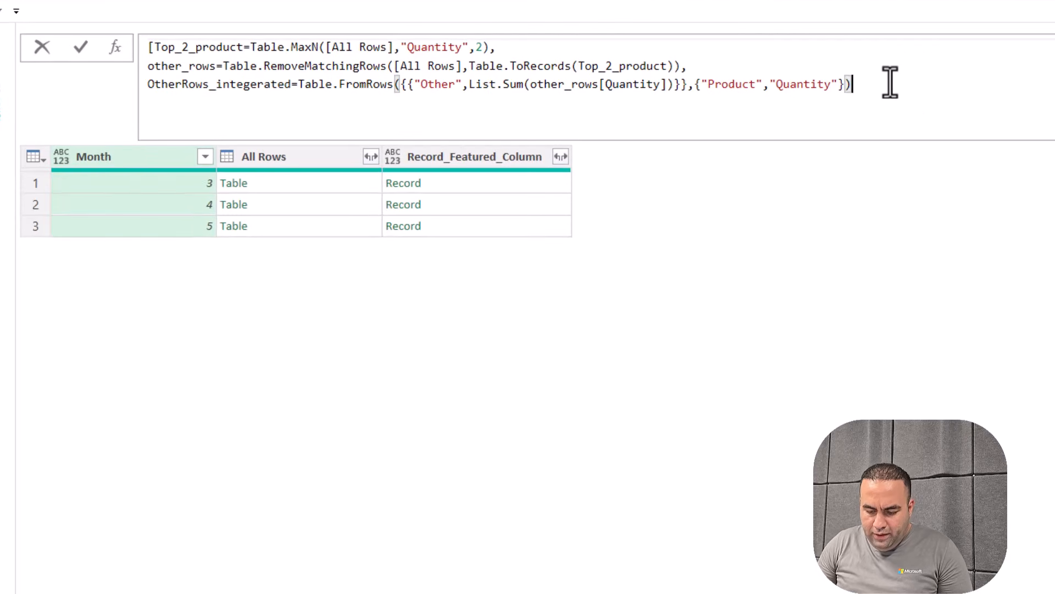
pyautogui.write(',')
pyautogui.hotkey('shift', 'Return')
pyautogui.write('FInal_result=[Top 2 product]&[Custom])')
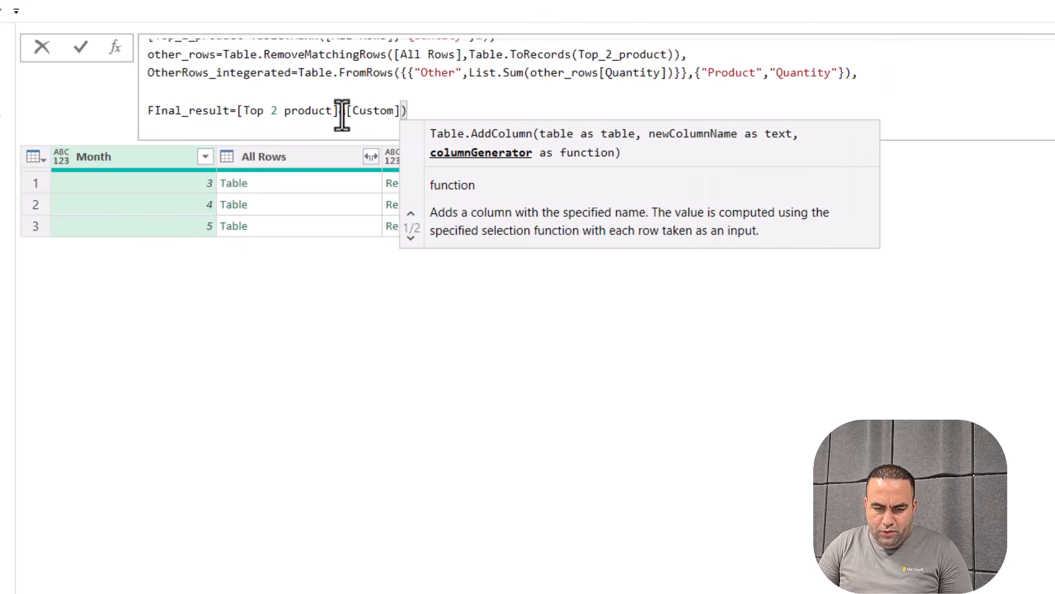
pyautogui.moveTo(420, 107); pyautogui.dragTo(242, 115)
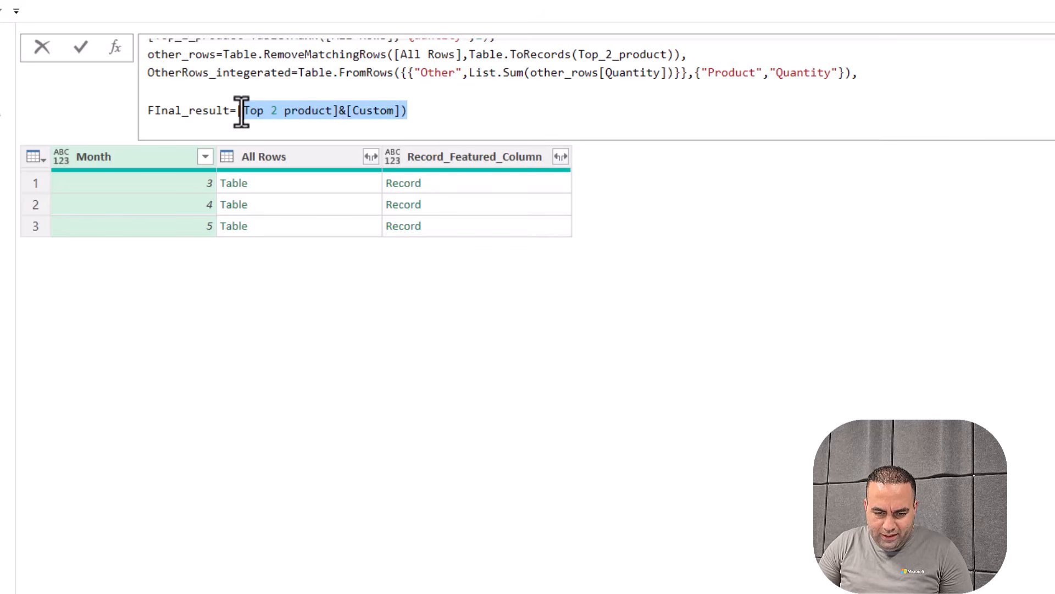
pyautogui.press('BackSpace')
pyautogui.press('BackSpace')
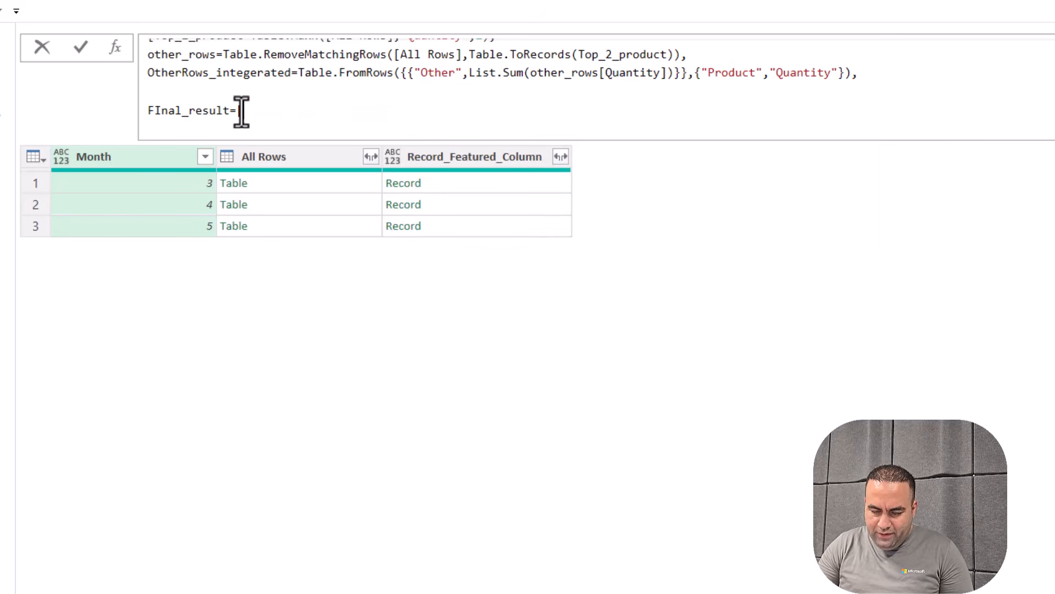
# Set FInal_result to Top_2_product&OtherRows_integerated and preview the first month's record
pyautogui.doubleClick(175, 74)
pyautogui.hotkey('ctrl', 'c')
pyautogui.click(282, 111)
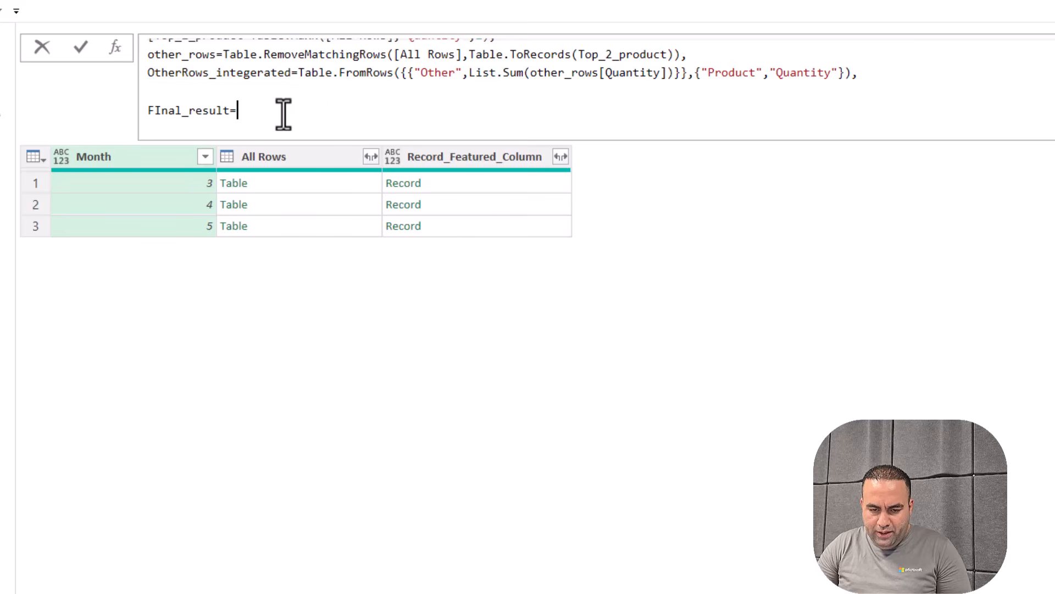
pyautogui.hotkey('ctrl', 'v')
pyautogui.scroll(2, 238, 98)
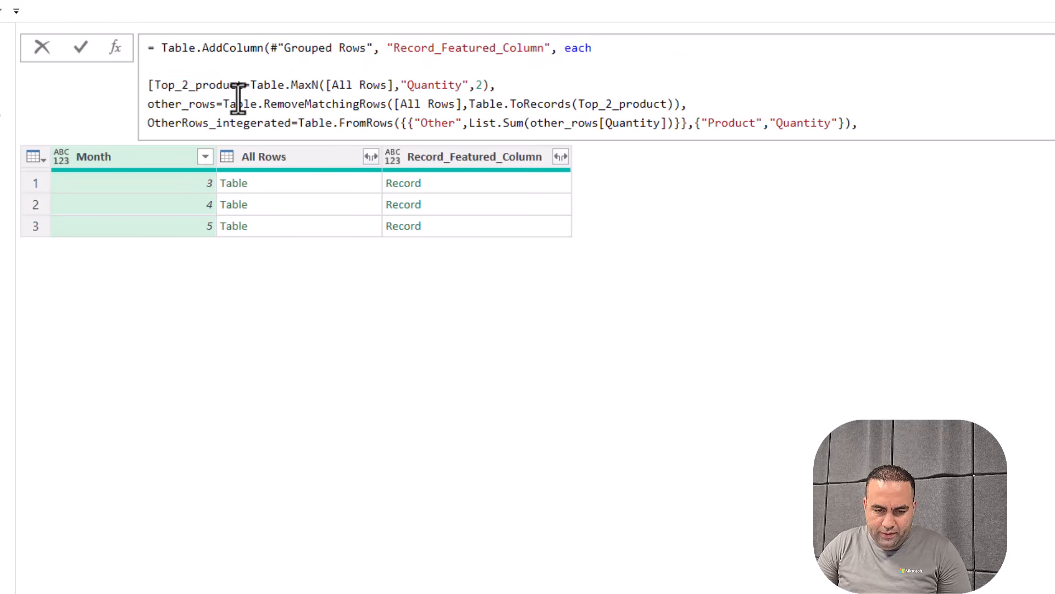
pyautogui.doubleClick(208, 85)
pyautogui.scroll(-3, 208, 86)
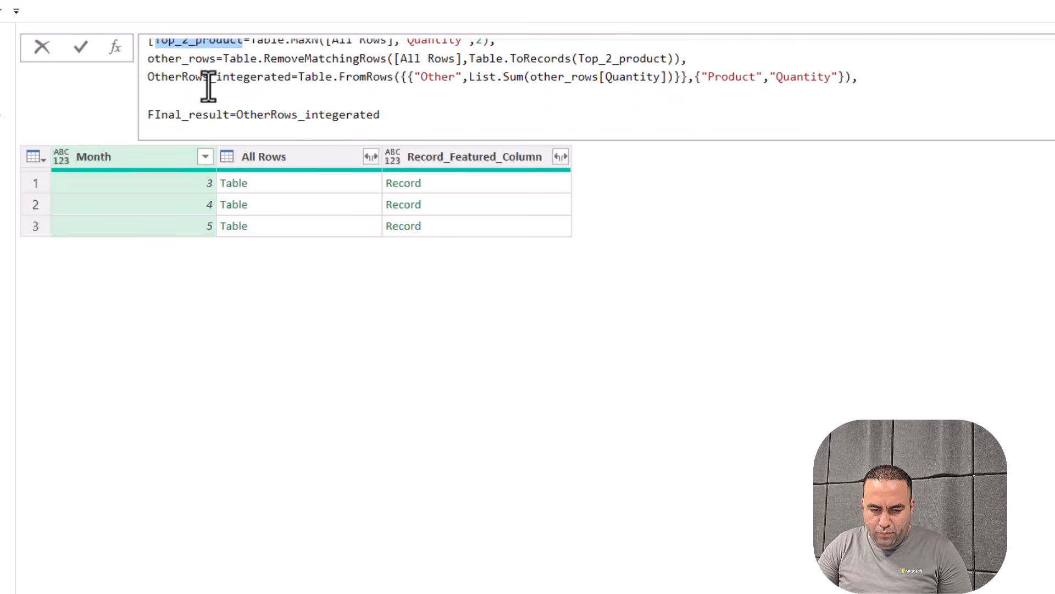
pyautogui.click(306, 104)
pyautogui.hotkey('ctrl', 'Left')
pyautogui.hotkey('ctrl', 'Left')
pyautogui.press('End')
pyautogui.hotkey('ctrl', 'Left')
pyautogui.hotkey('ctrl', 'v')
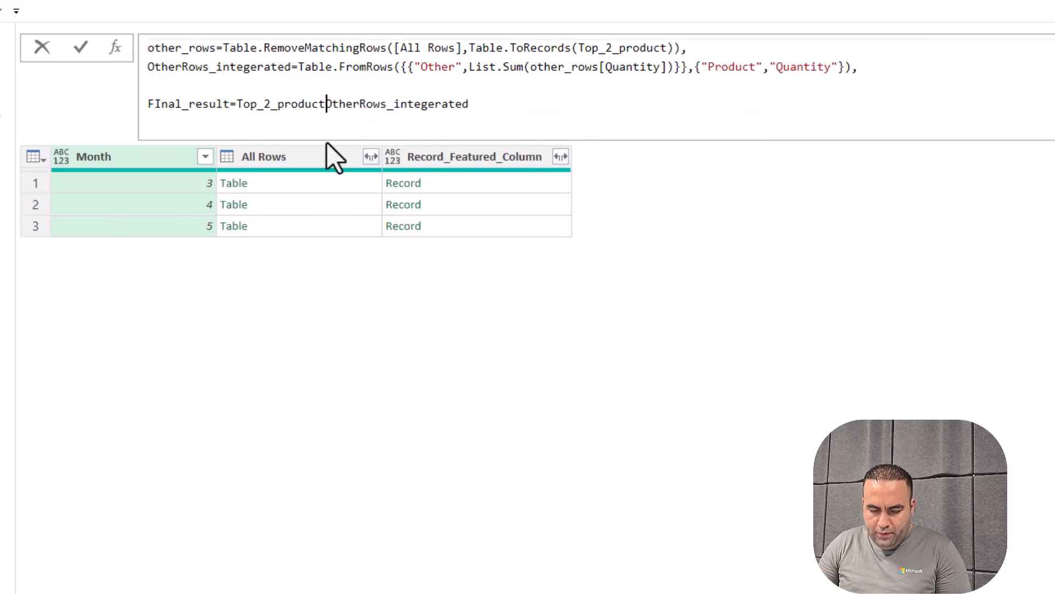
pyautogui.write('&')
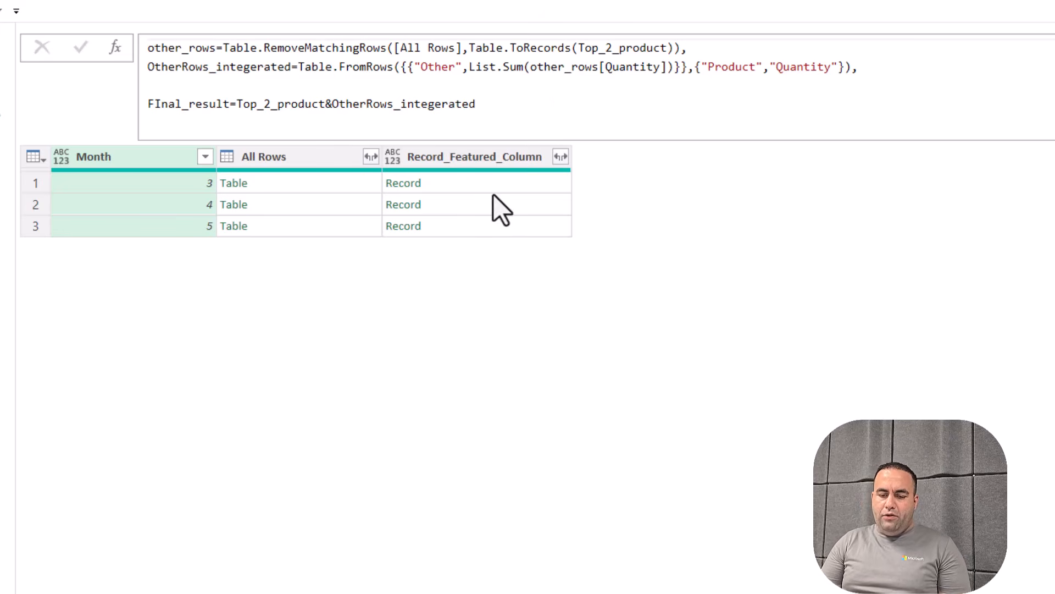
pyautogui.click(463, 183)
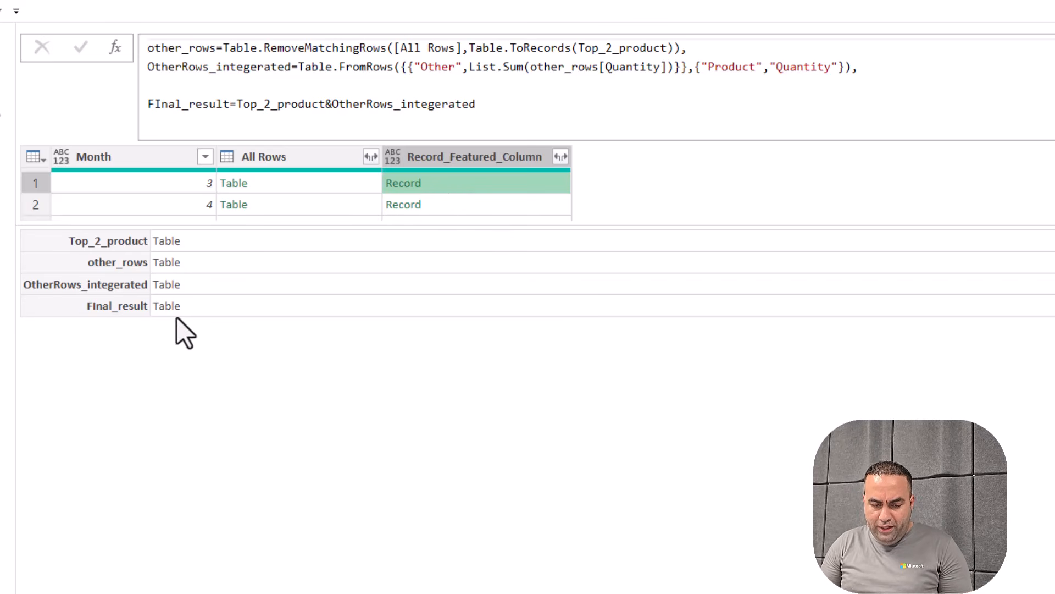
# Delete the blank lines inside the record formula, including those before FInal_result and the closing brackets
pyautogui.click(632, 96)
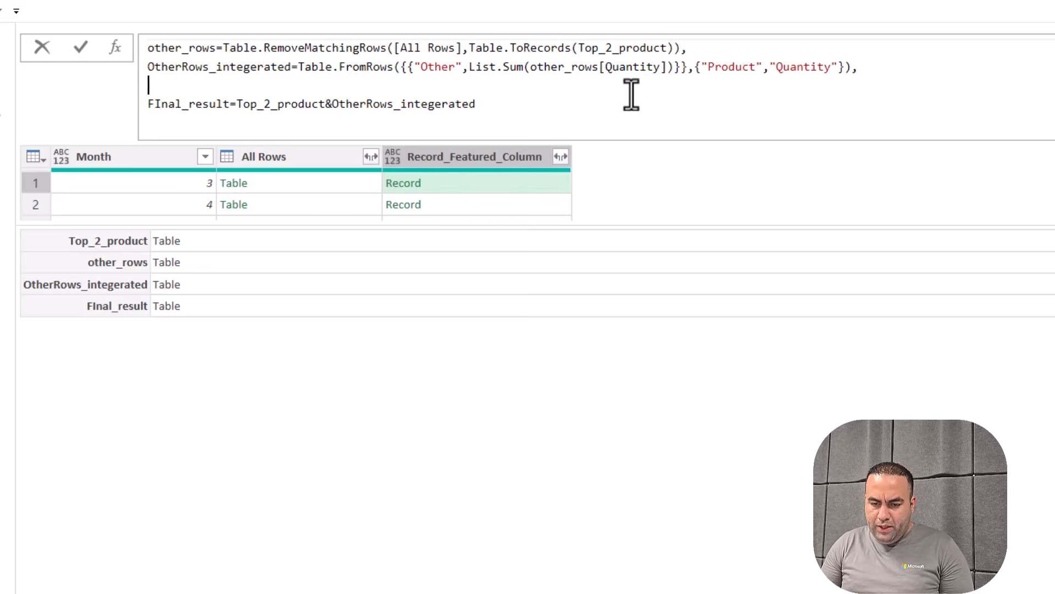
pyautogui.scroll(-2, 631, 96)
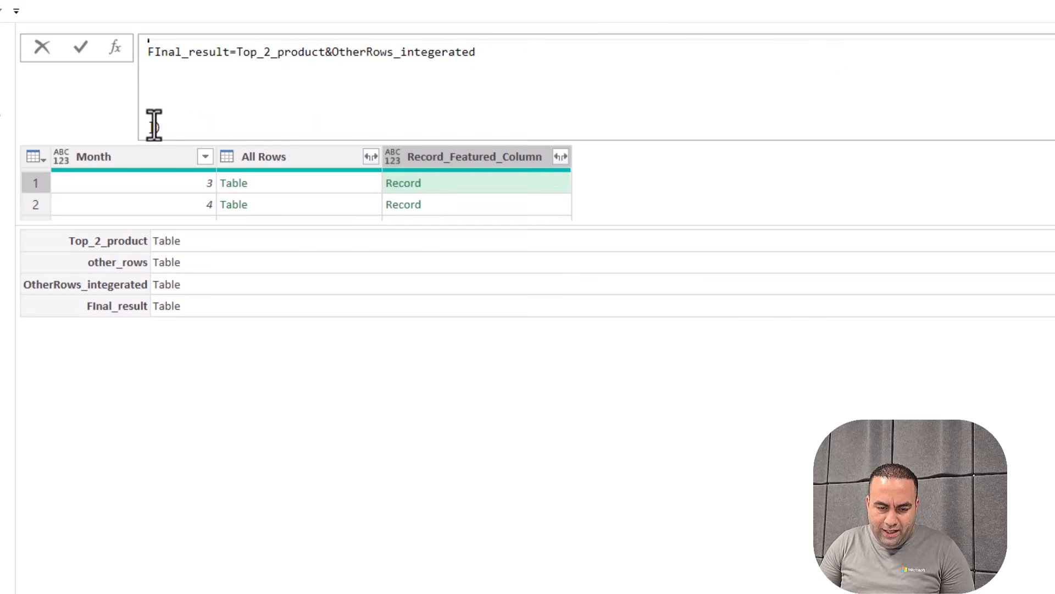
pyautogui.scroll(-1, 154, 118)
pyautogui.click(158, 110)
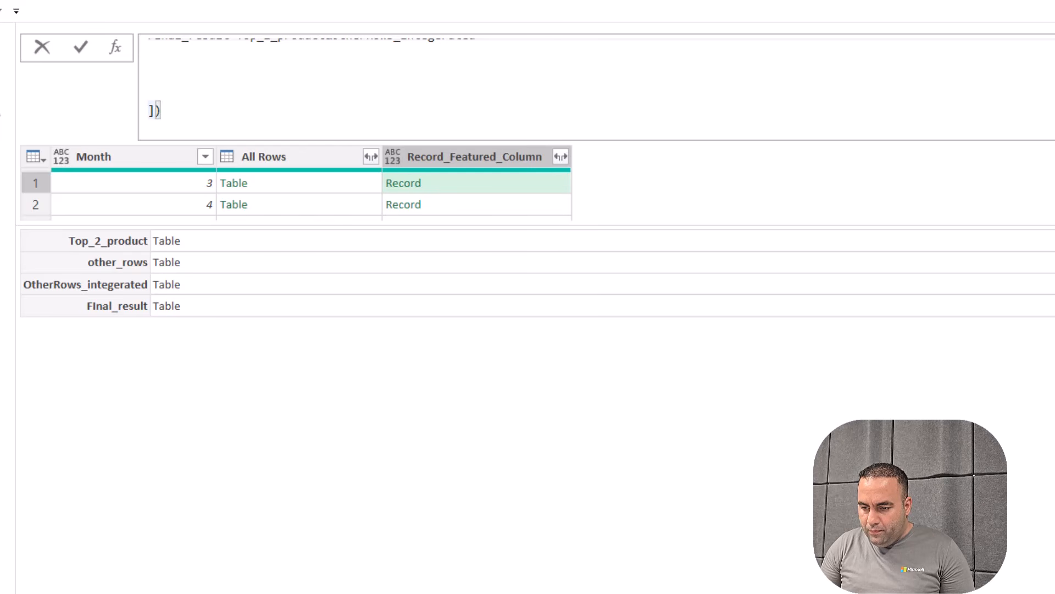
pyautogui.scroll(3, 597, 87)
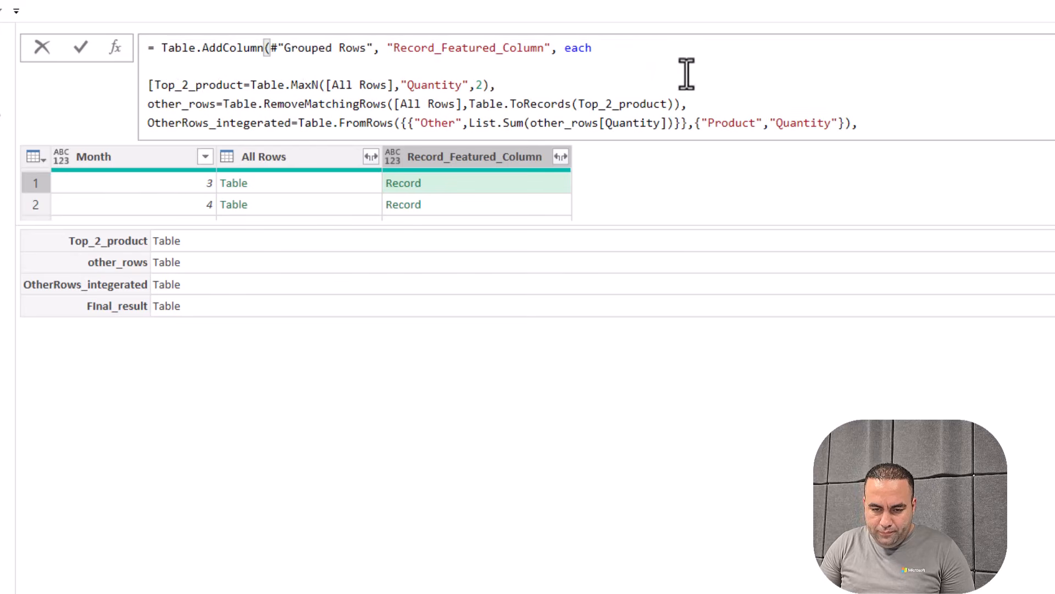
pyautogui.press('Delete')
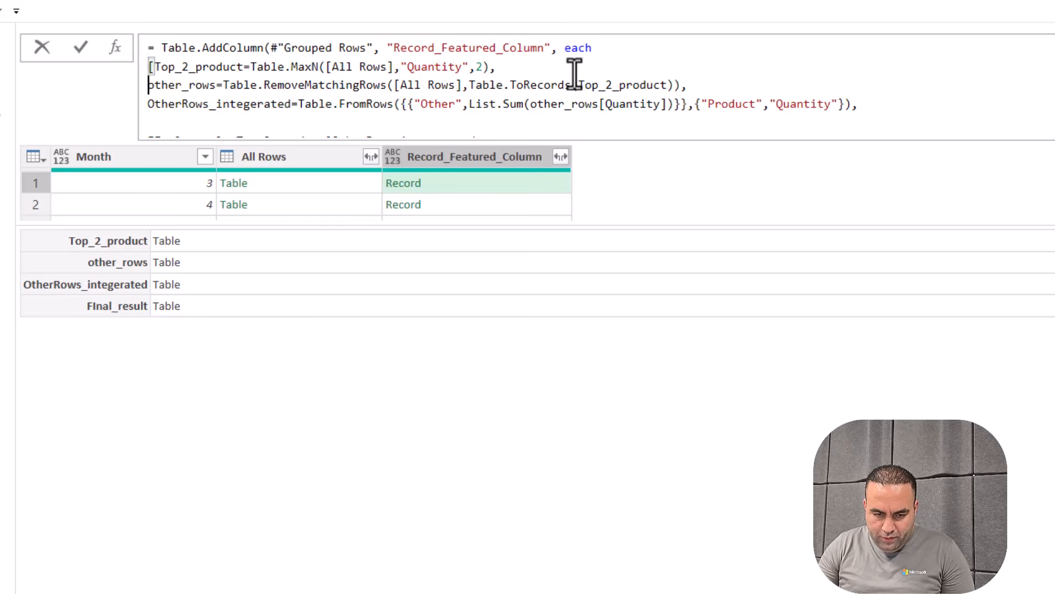
pyautogui.press('Down')
pyautogui.press('Down')
pyautogui.press('Down')
pyautogui.press('Delete')
pyautogui.press('Down')
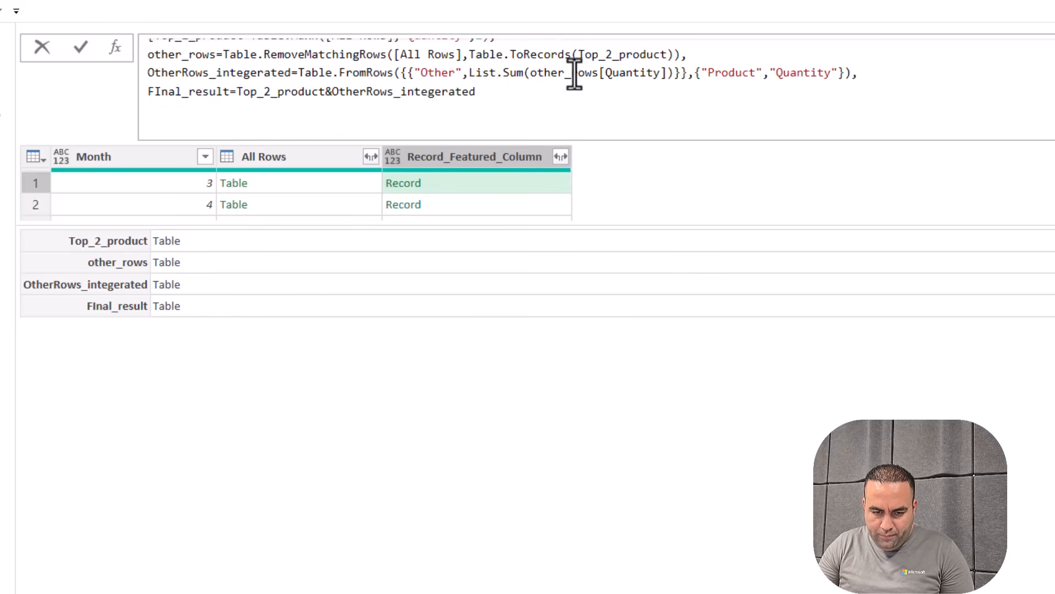
pyautogui.press('Delete')
pyautogui.scroll(1, 575, 73)
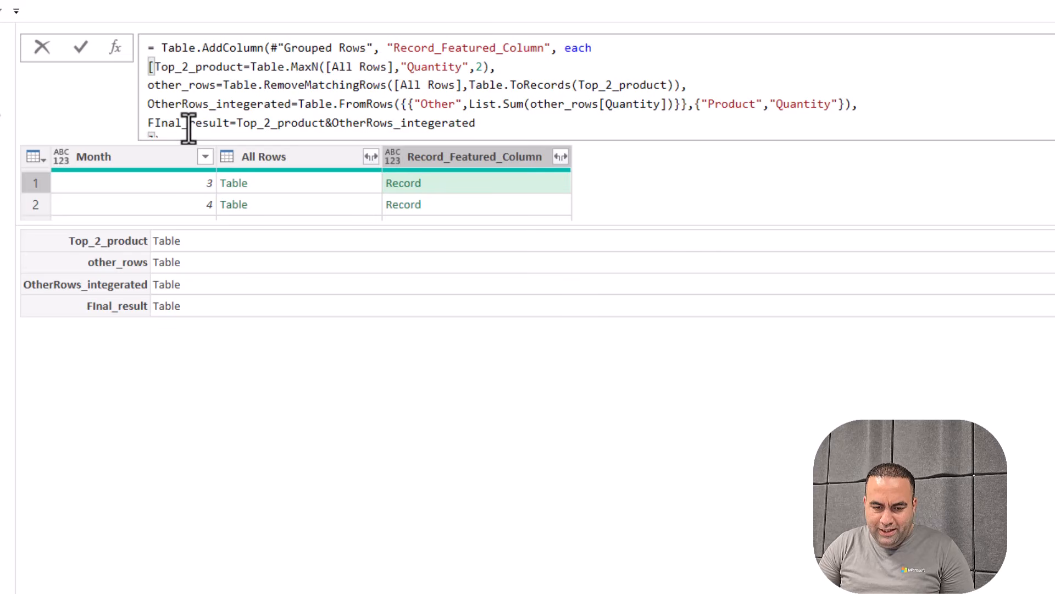
pyautogui.scroll(-1, 188, 126)
# Append [FInal_result] after the record's closing bracket, pasting the copied field name, and commit
pyautogui.click(172, 111)
pyautogui.write('[')
pyautogui.press('Up')
pyautogui.press('Left')
pyautogui.press('Left')
pyautogui.press('Left')
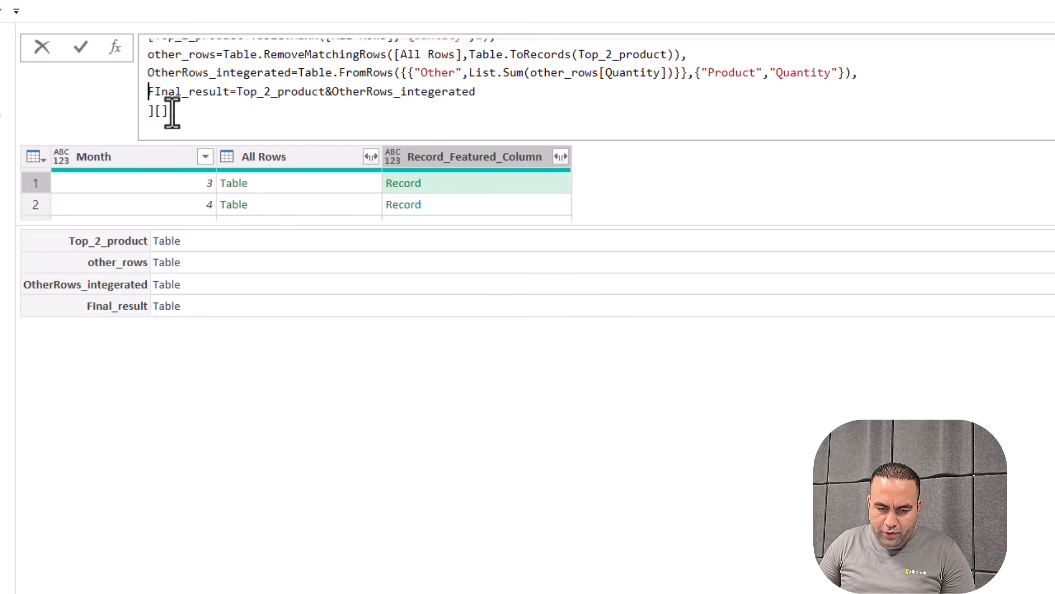
pyautogui.hotkey('ctrl', 'shift', 'Right')
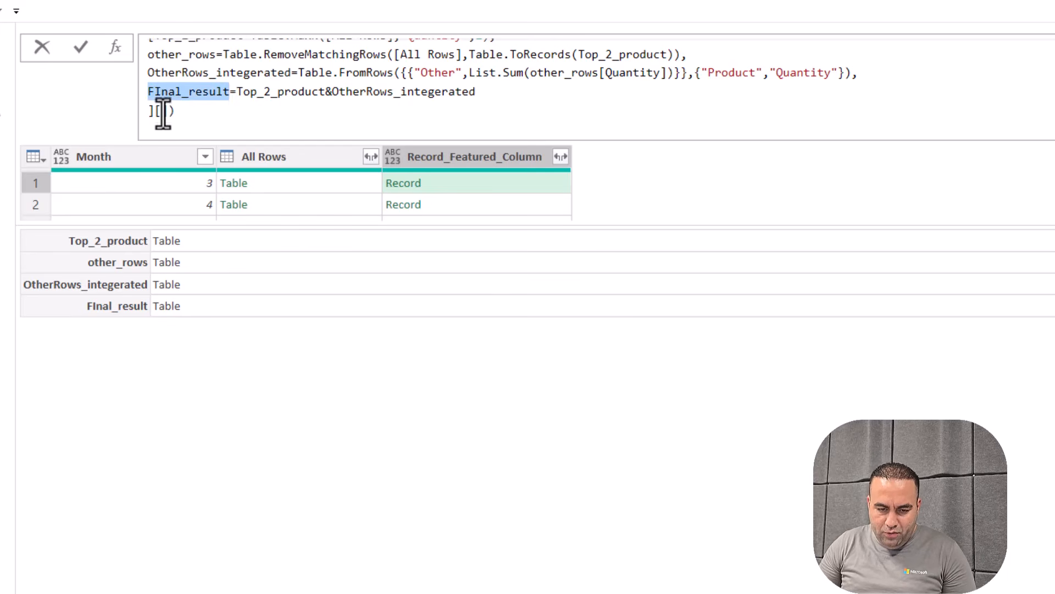
pyautogui.click(161, 111)
pyautogui.hotkey('ctrl', 'v')
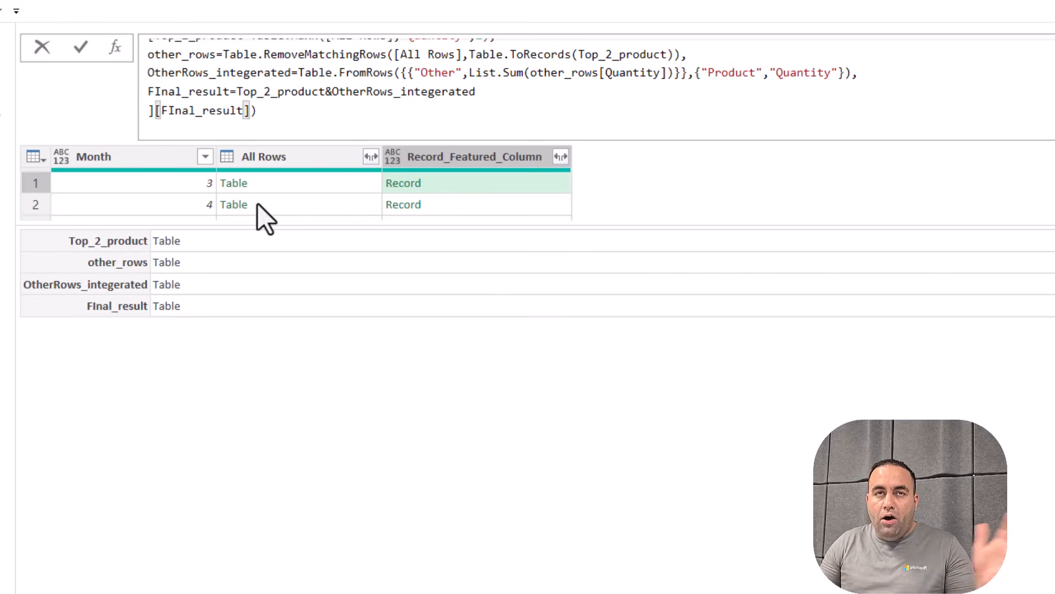
pyautogui.press('Return')
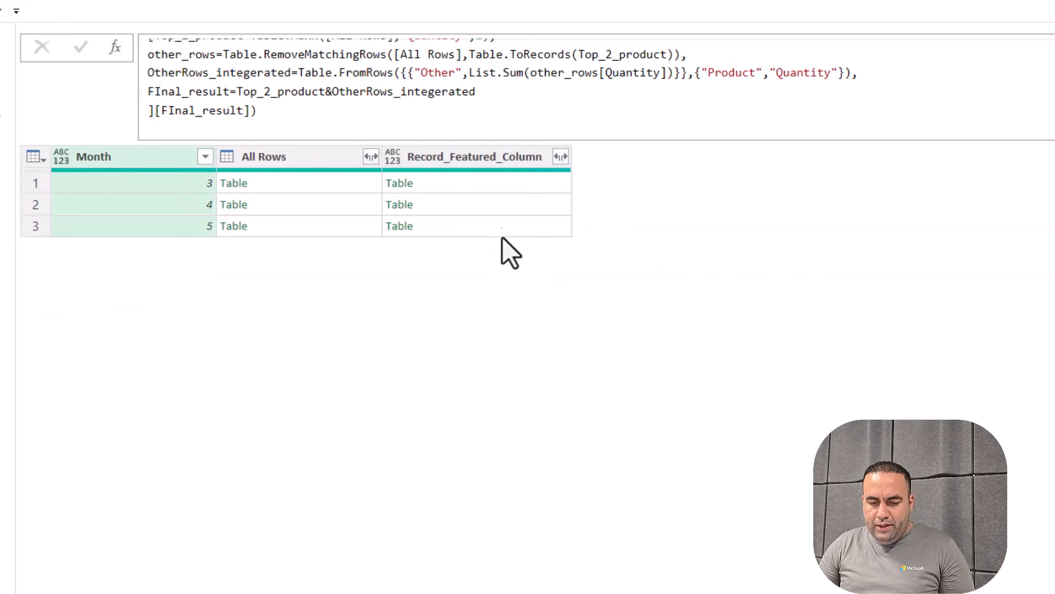
# Expand Record_Featured_Column into Product and Quantity only, leaving Month out
pyautogui.click(463, 187)
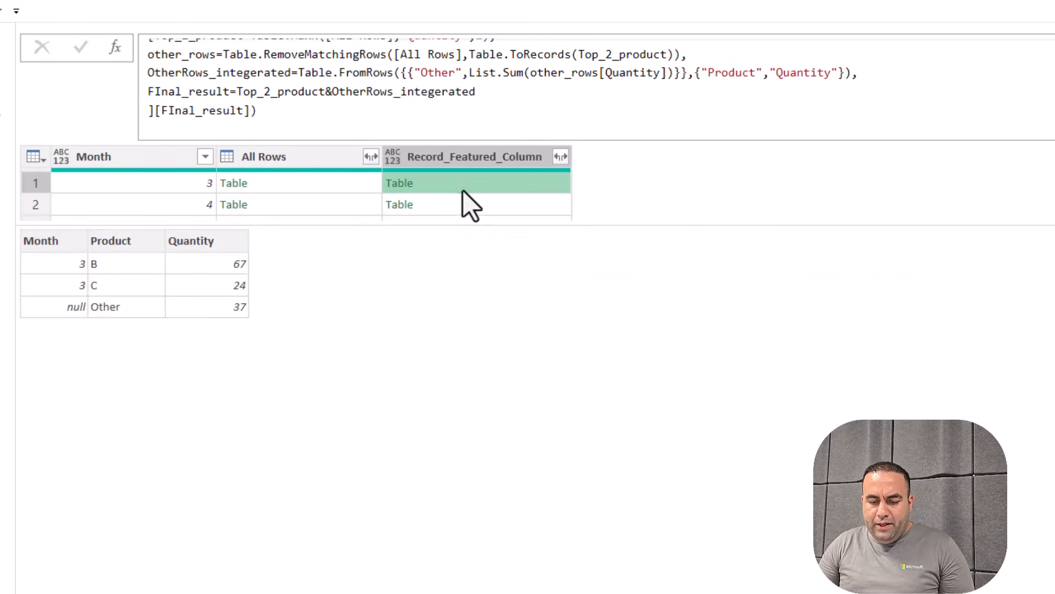
pyautogui.click(559, 157)
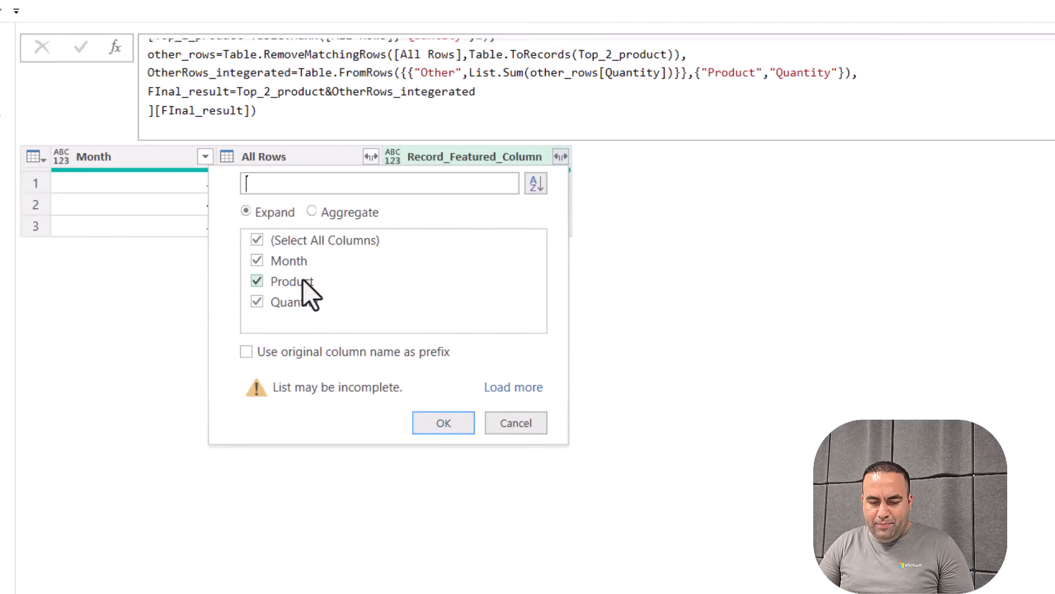
pyautogui.click(288, 262)
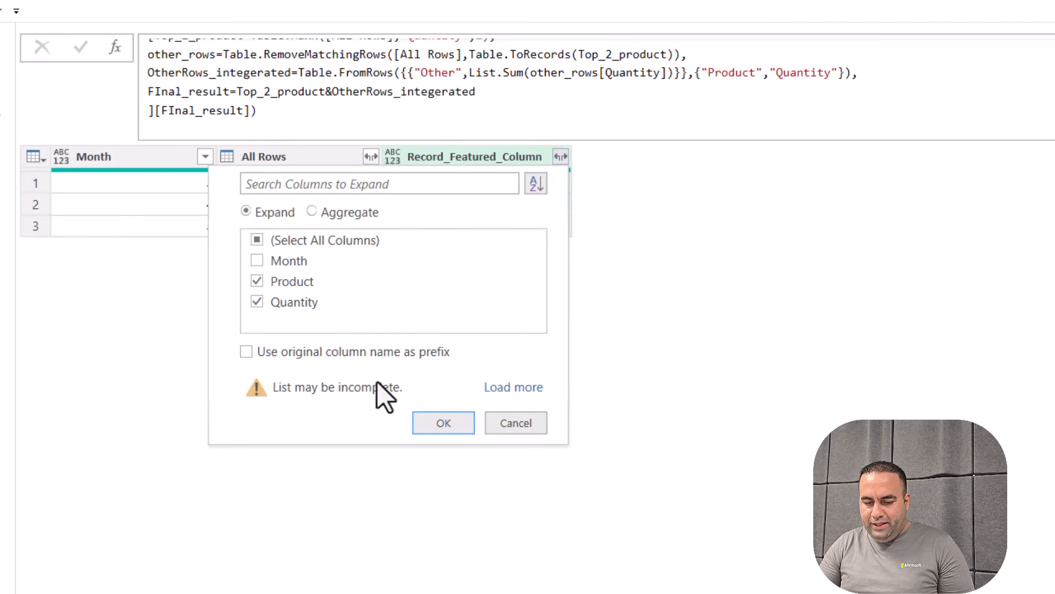
pyautogui.click(439, 423)
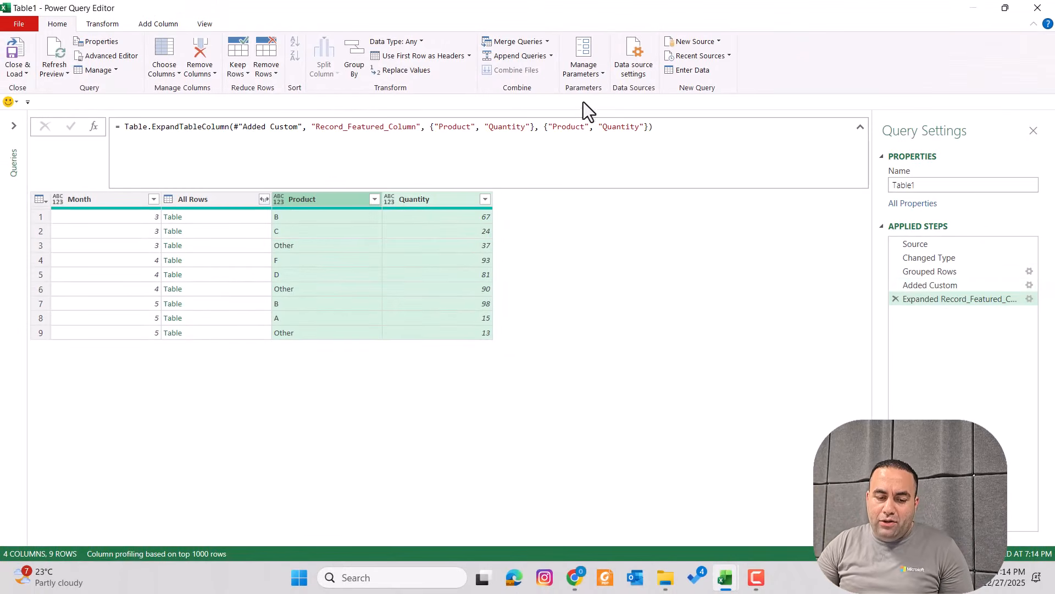
# Open the Added Custom step in Advanced Editor and insert blank lines around the record expression
pyautogui.click(980, 288)
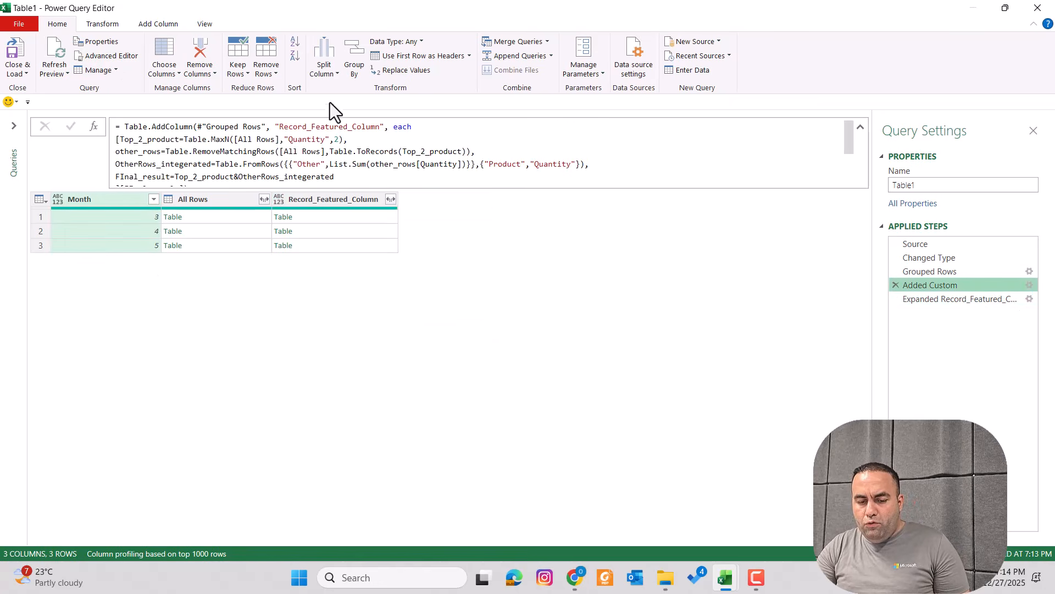
pyautogui.click(103, 58)
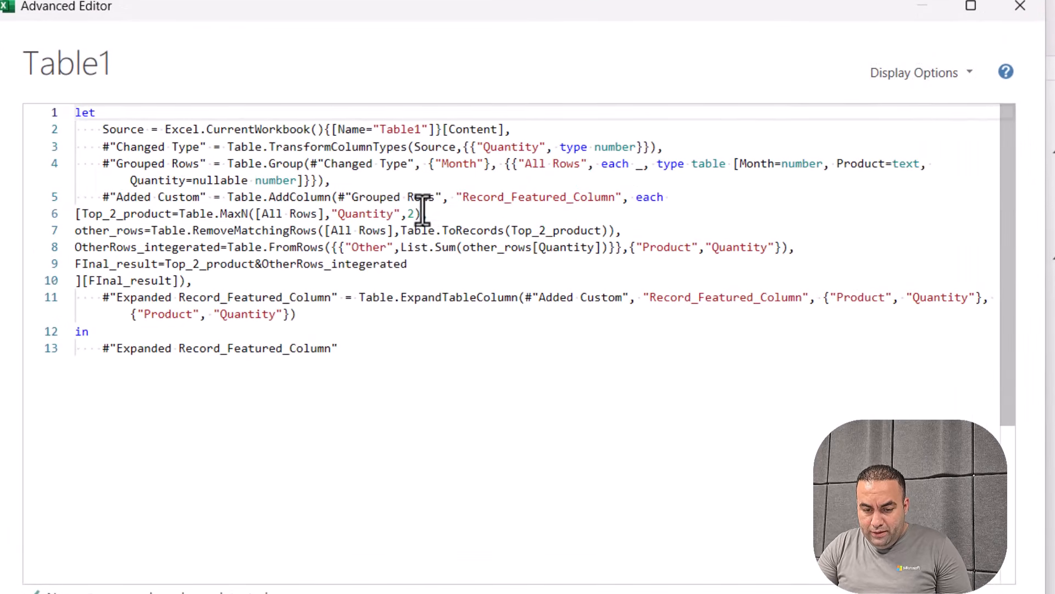
pyautogui.click(422, 213)
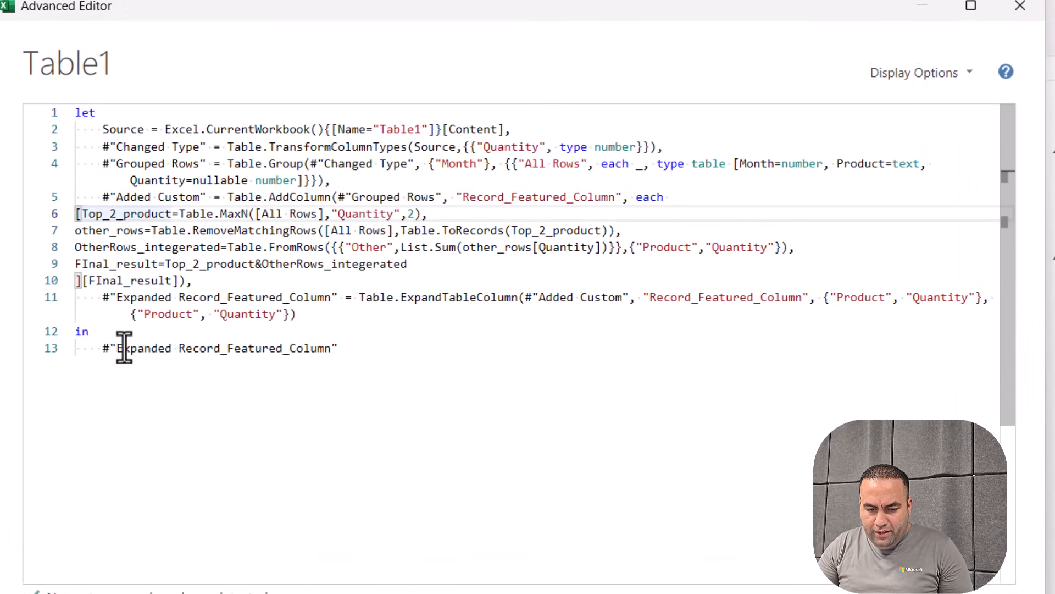
pyautogui.click(181, 281)
pyautogui.press('Return')
pyautogui.press('Return')
pyautogui.press('Return')
pyautogui.press('Return')
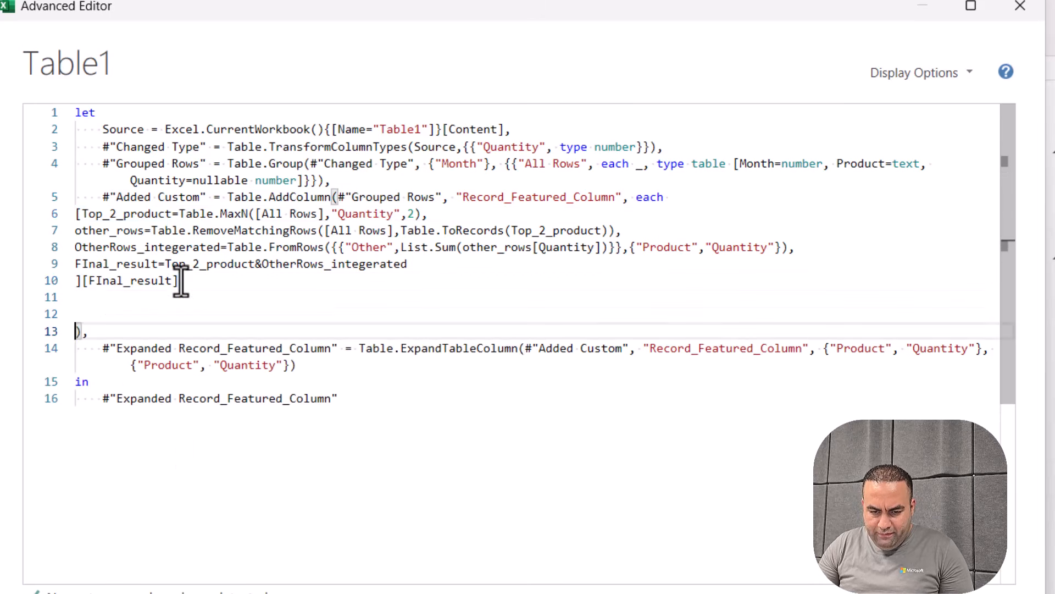
pyautogui.press('Up')
pyautogui.press('Up')
pyautogui.press('Up')
pyautogui.press('Up')
pyautogui.press('Up')
pyautogui.press('Up')
pyautogui.press('Up')
pyautogui.press('Up')
pyautogui.press('Up')
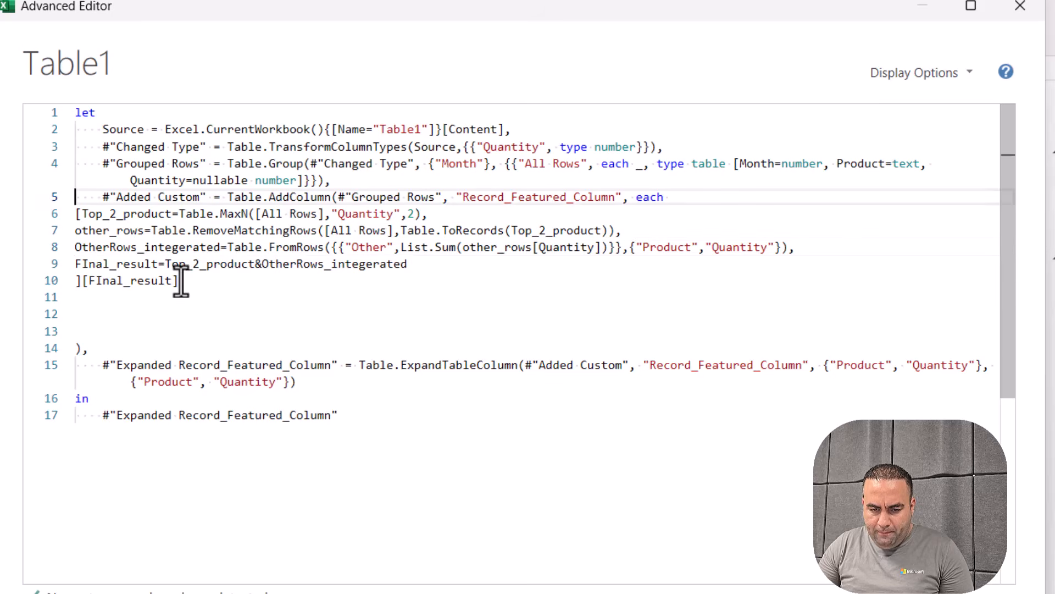
pyautogui.press('Down')
pyautogui.press('Return')
pyautogui.press('Return')
pyautogui.press('Return')
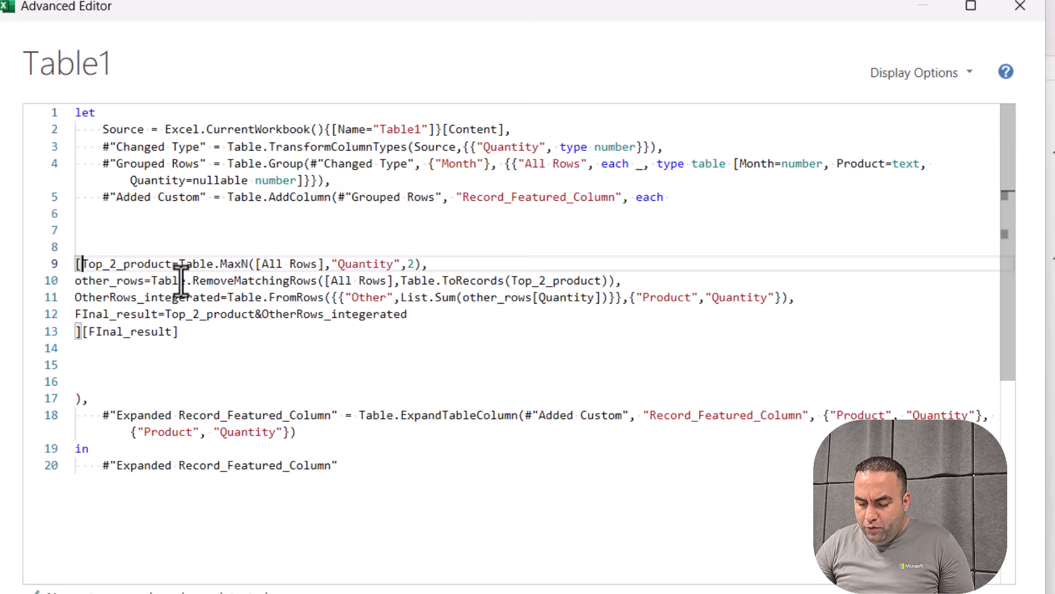
# Replace the record's brackets with 'let' and 'in' keywords on their own lines
pyautogui.press('BackSpace')
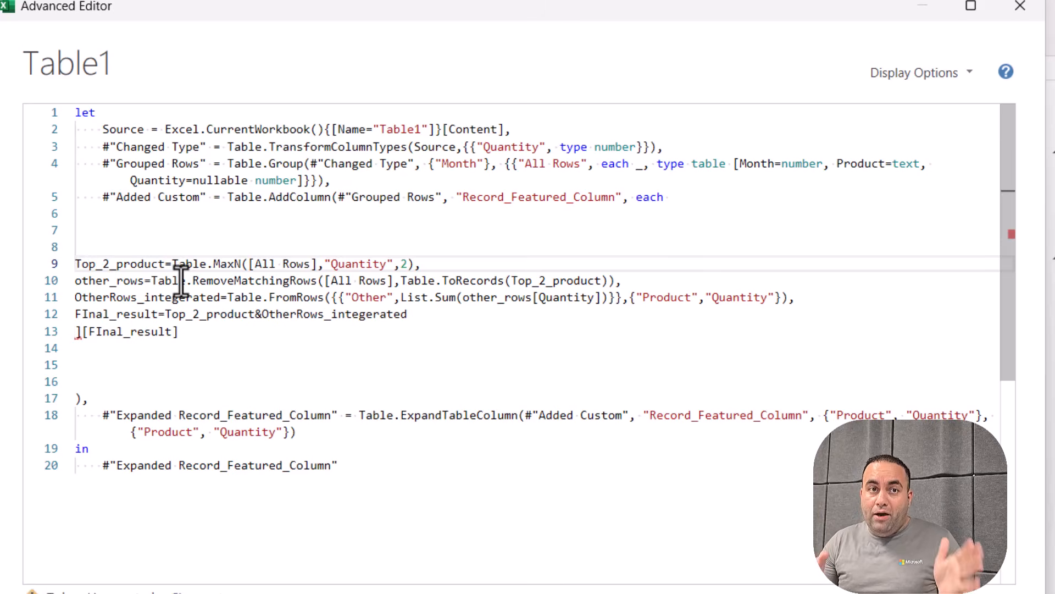
pyautogui.write('let')
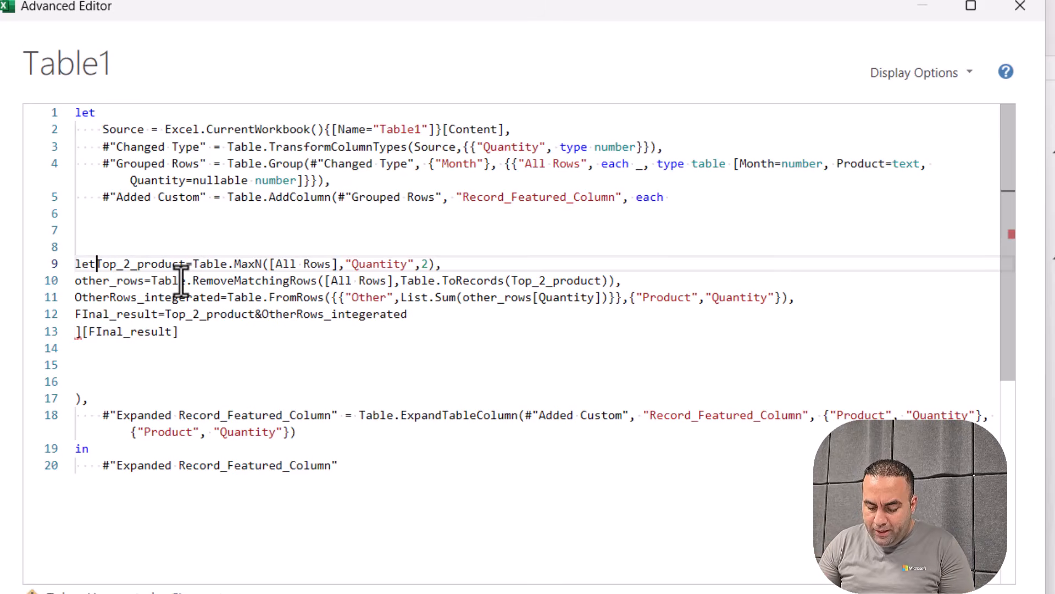
pyautogui.press('Return')
pyautogui.press('Return')
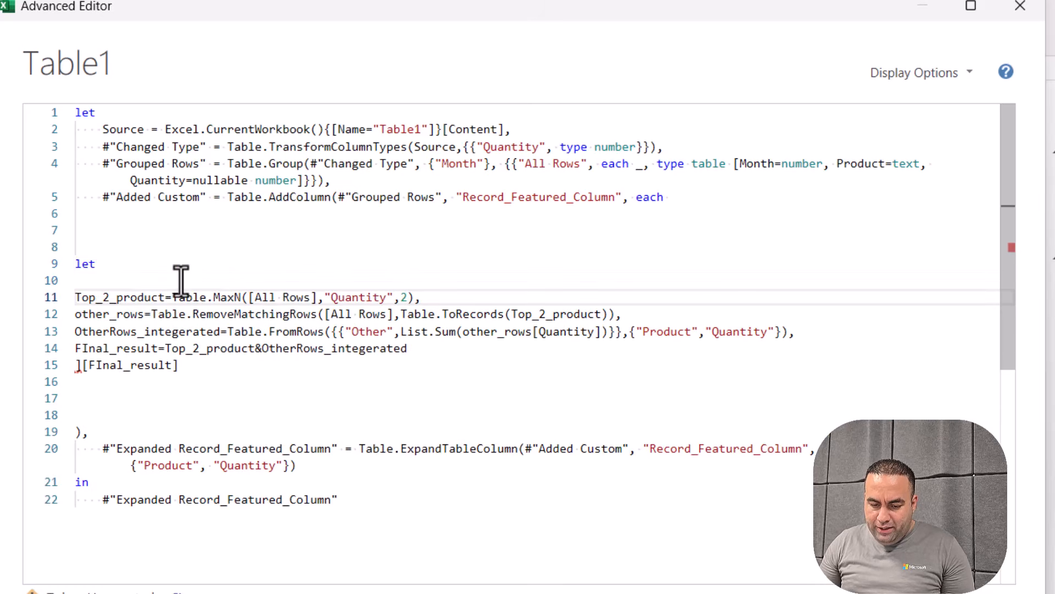
pyautogui.click(407, 348)
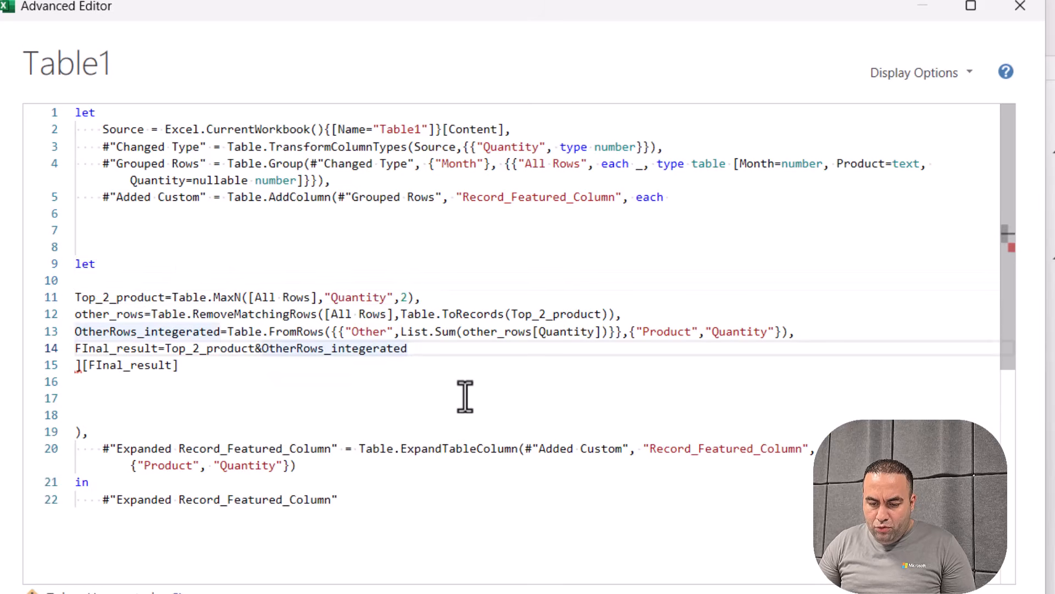
pyautogui.press('Return')
pyautogui.press('Return')
pyautogui.press('Return')
pyautogui.press('Down')
pyautogui.press('Right')
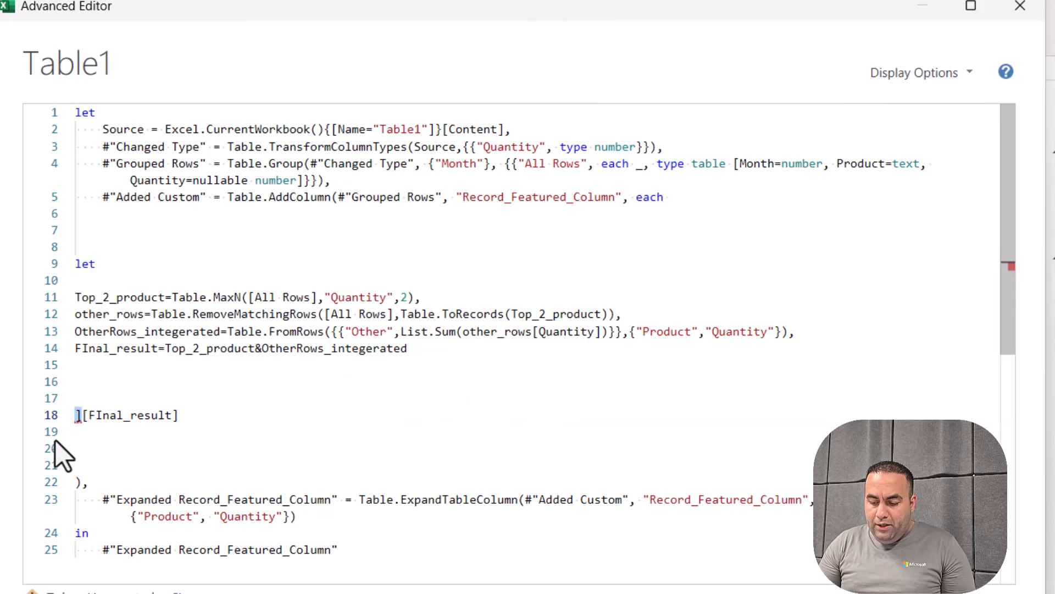
pyautogui.press('BackSpace')
pyautogui.press('Up')
pyautogui.write('in')
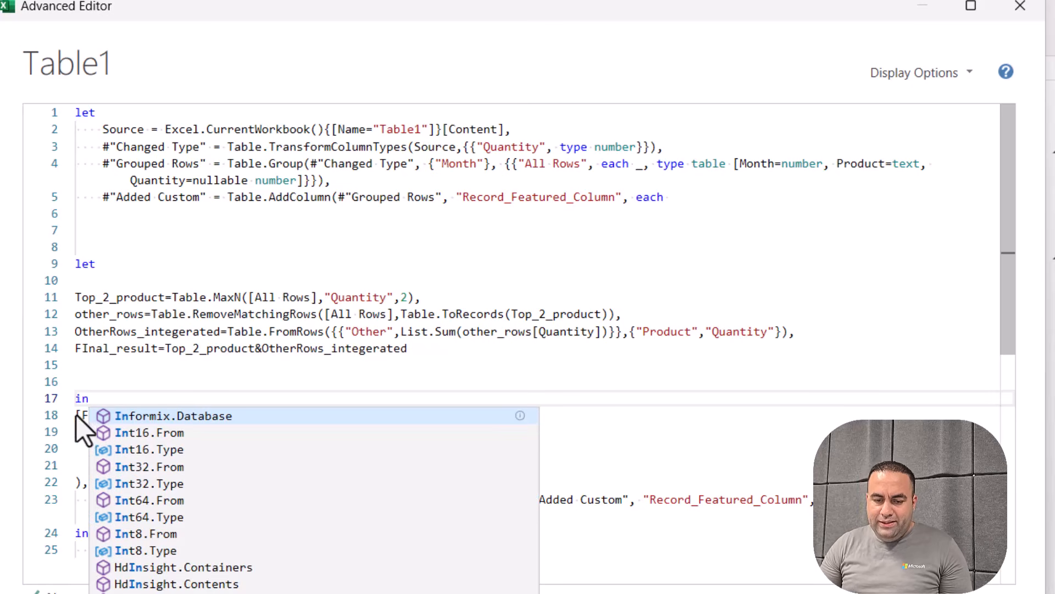
pyautogui.click(156, 315)
# Remove the brackets around the final FInal_result reference so the block returns FInal_result
pyautogui.moveTo(183, 418); pyautogui.dragTo(75, 296)
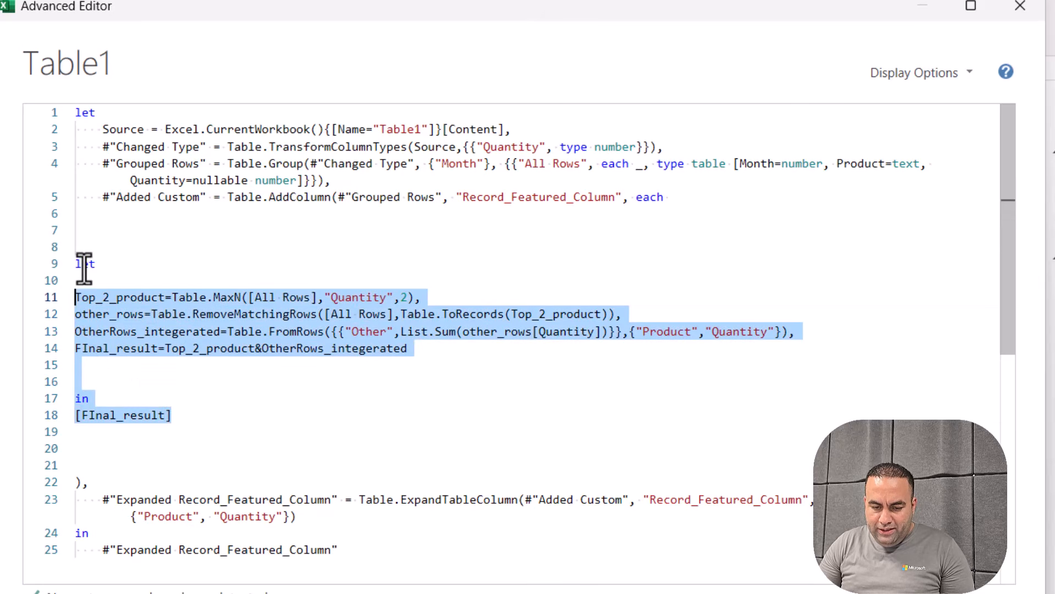
pyautogui.click(97, 296)
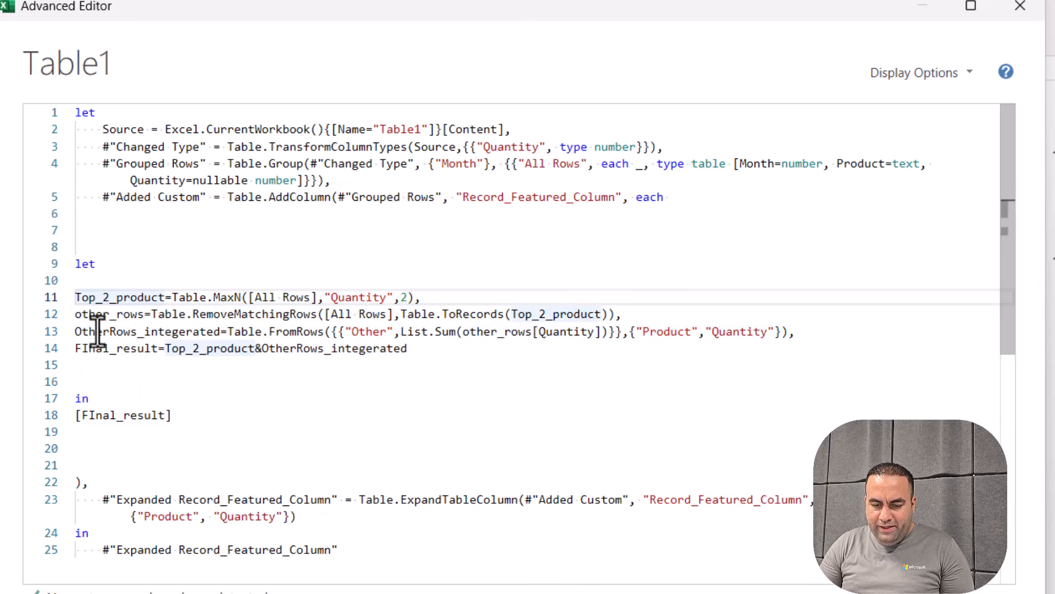
pyautogui.click(94, 315)
pyautogui.click(96, 331)
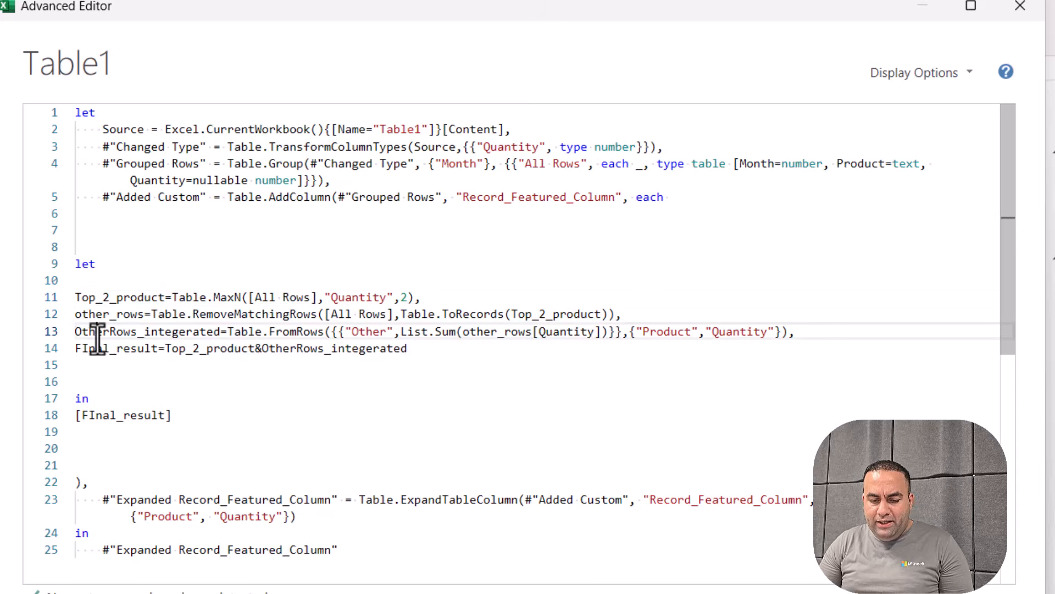
pyautogui.click(97, 348)
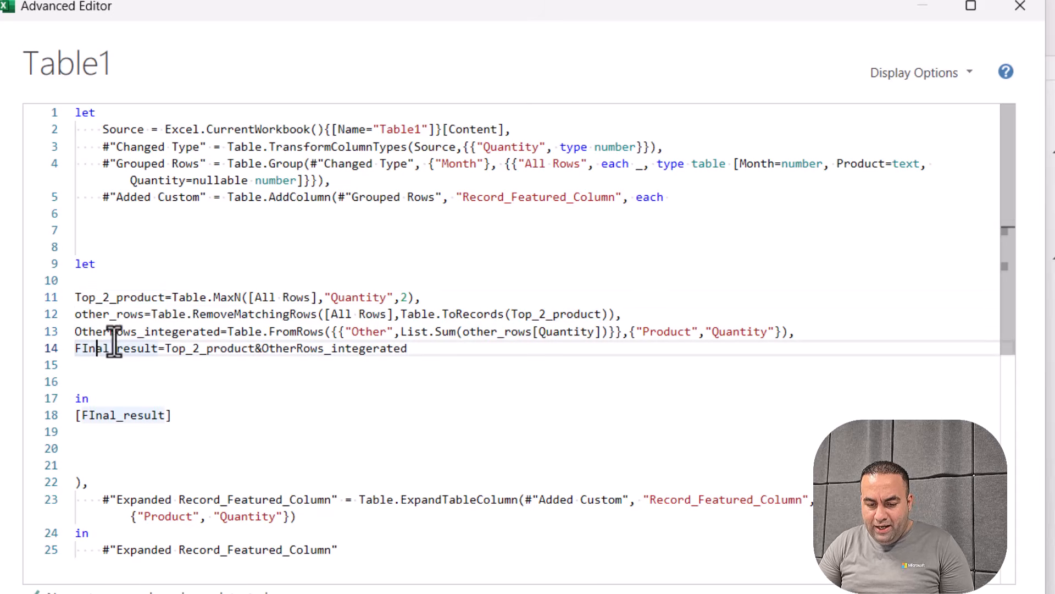
pyautogui.click(80, 416)
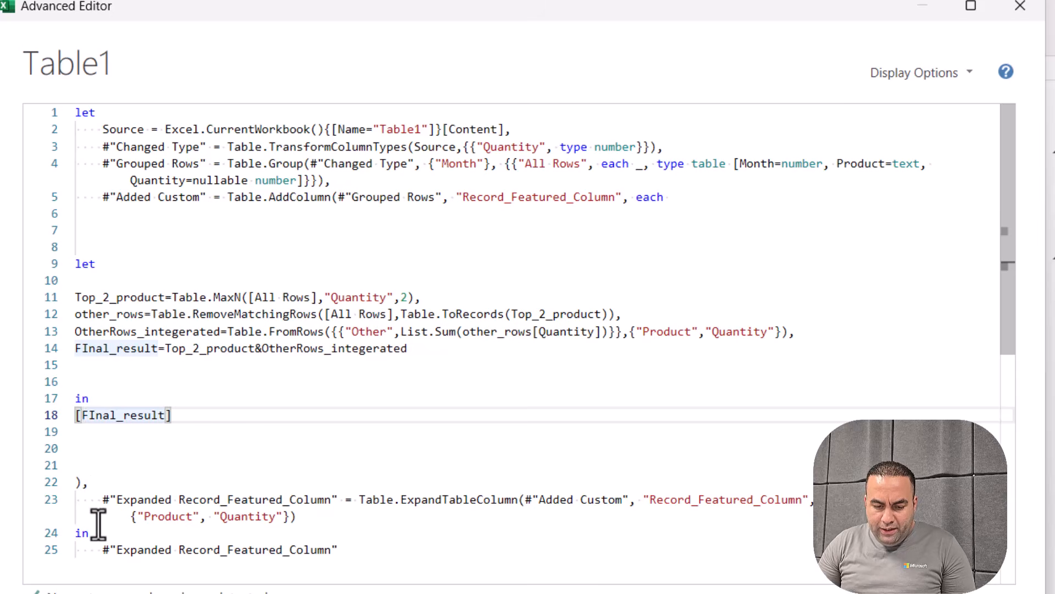
pyautogui.press('BackSpace')
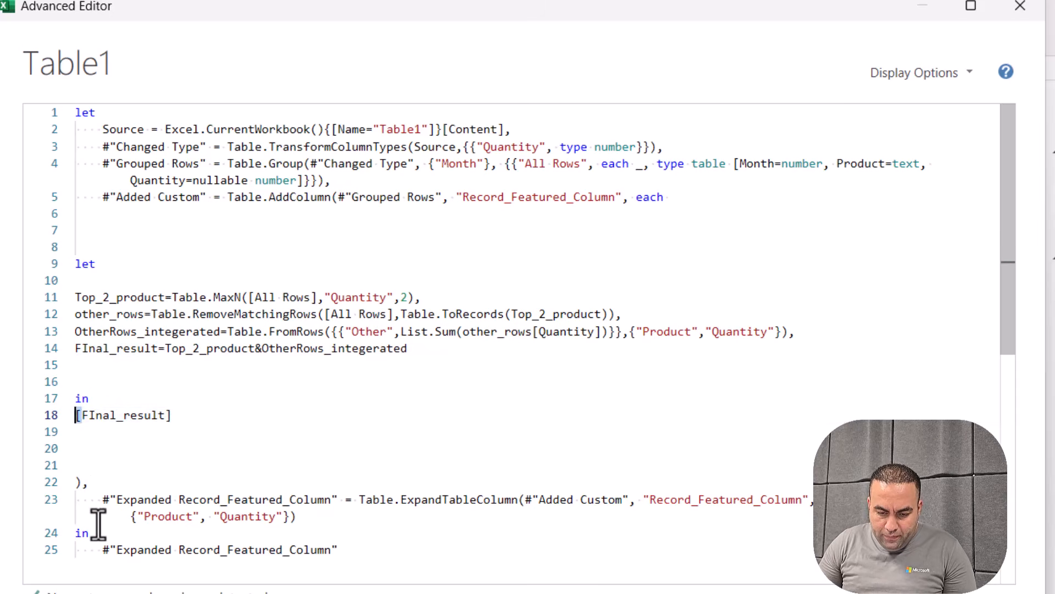
pyautogui.press('Down')
pyautogui.press('Up')
pyautogui.press('End')
pyautogui.press('BackSpace')
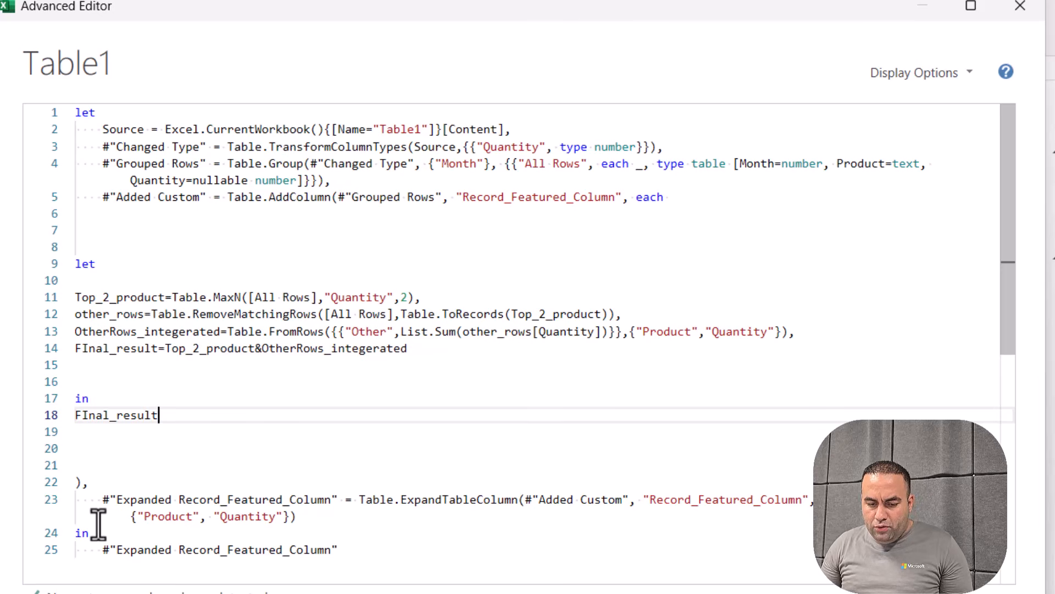
# Indent the let…in block, then indent its four step definitions one more level
pyautogui.moveTo(174, 415); pyautogui.dragTo(54, 266)
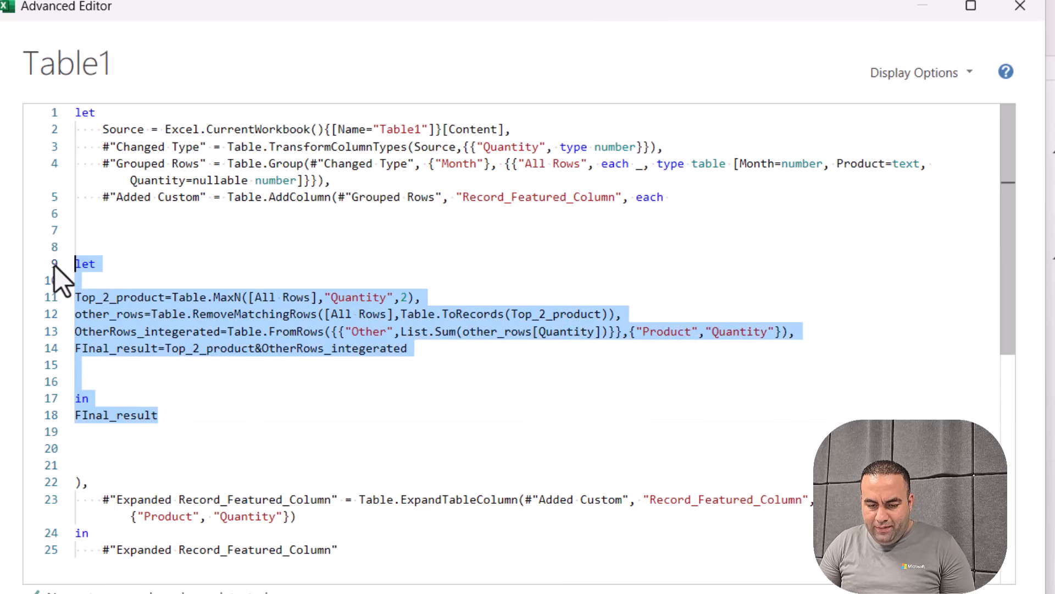
pyautogui.press('Tab')
pyautogui.moveTo(456, 353); pyautogui.dragTo(34, 303)
pyautogui.press('Tab')
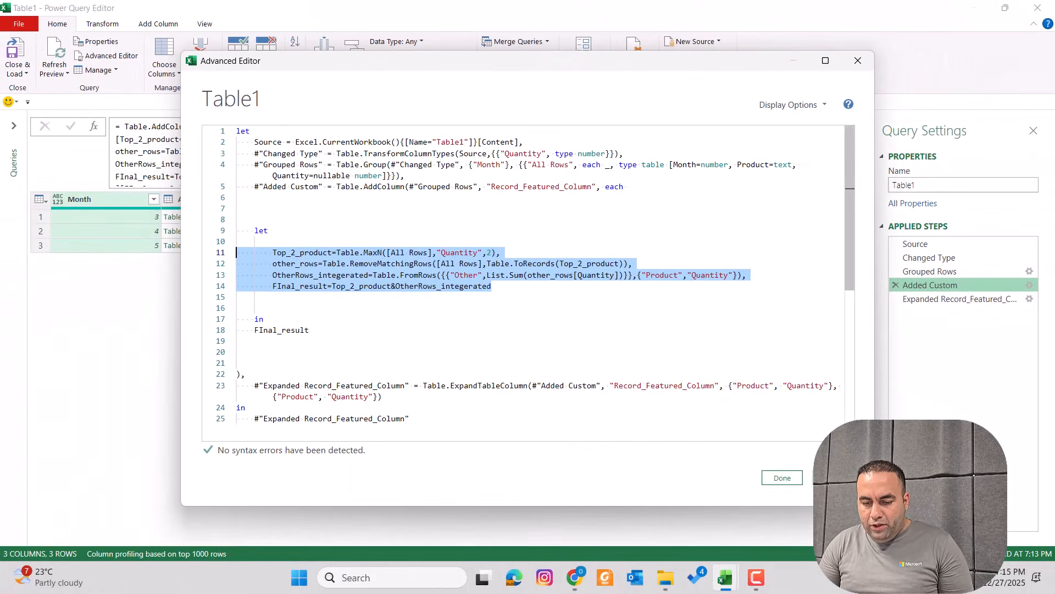
# Save the code with Done, select the Expanded Record_Featured_Column step, and reopen Advanced Editor
pyautogui.click(789, 480)
pyautogui.click(959, 299)
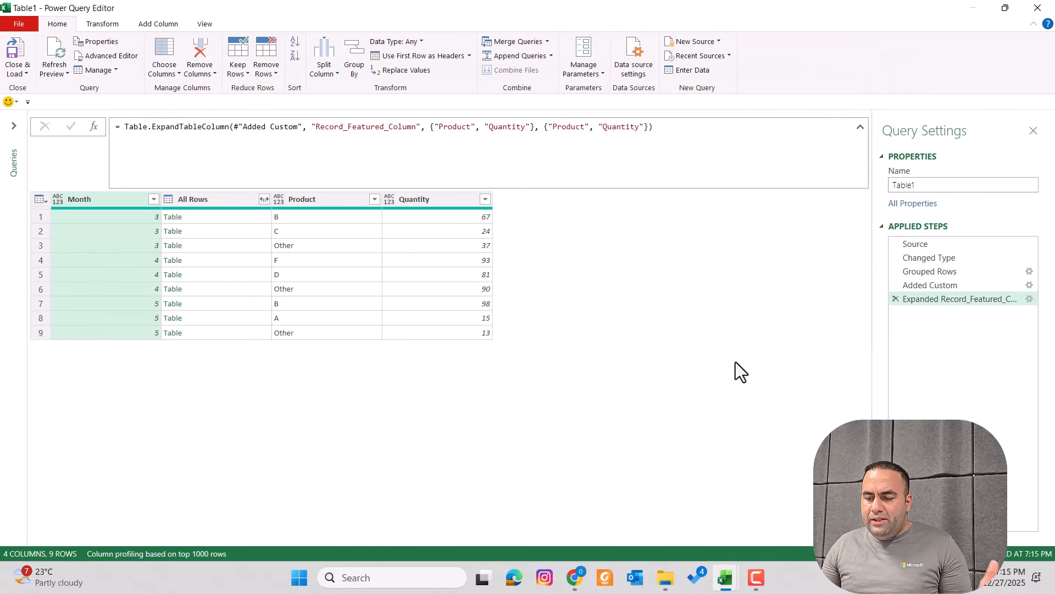
pyautogui.click(81, 66)
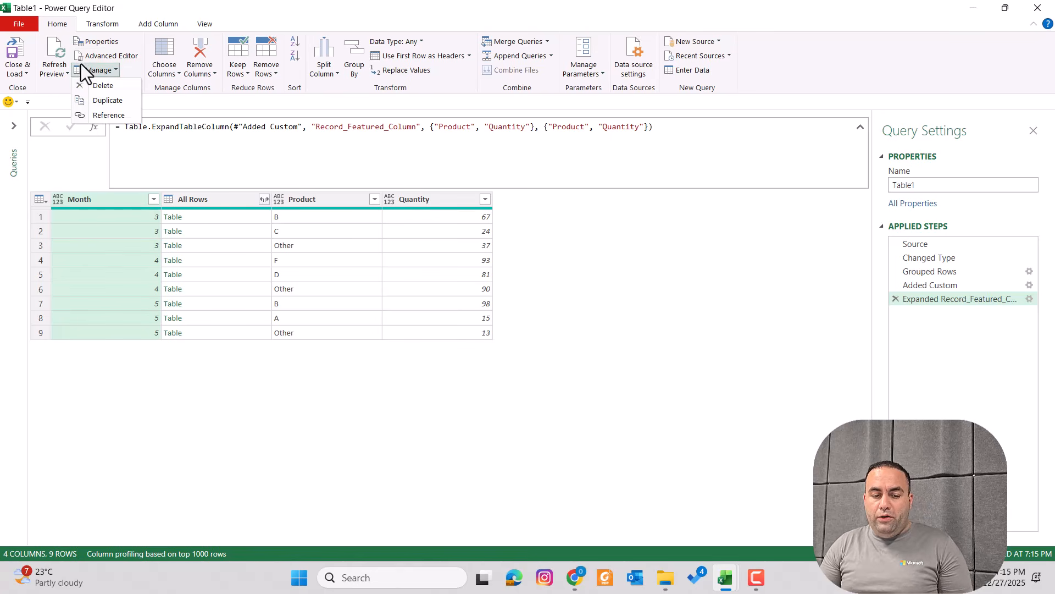
pyautogui.click(104, 56)
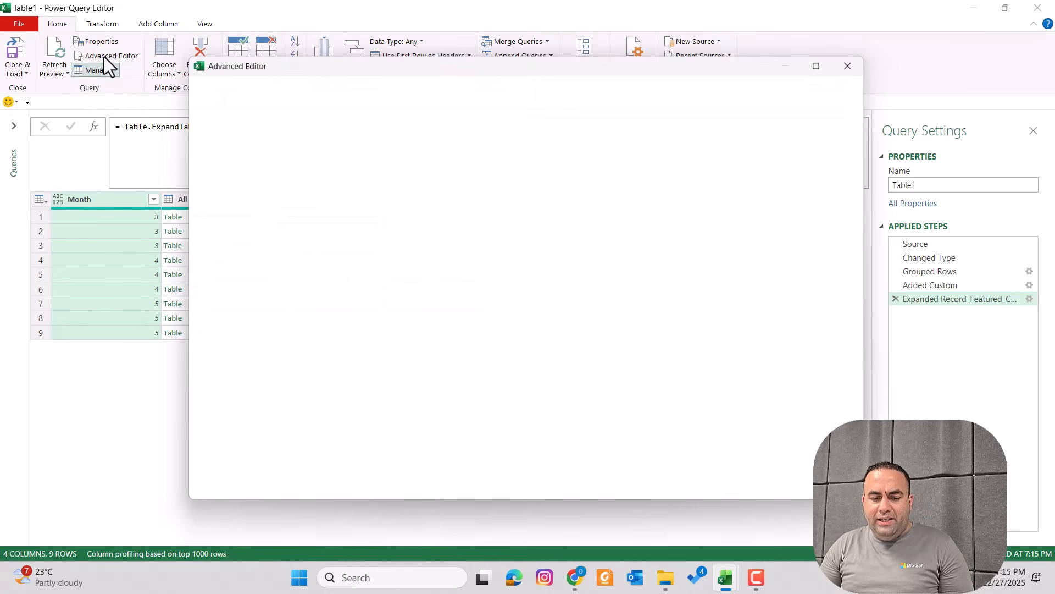